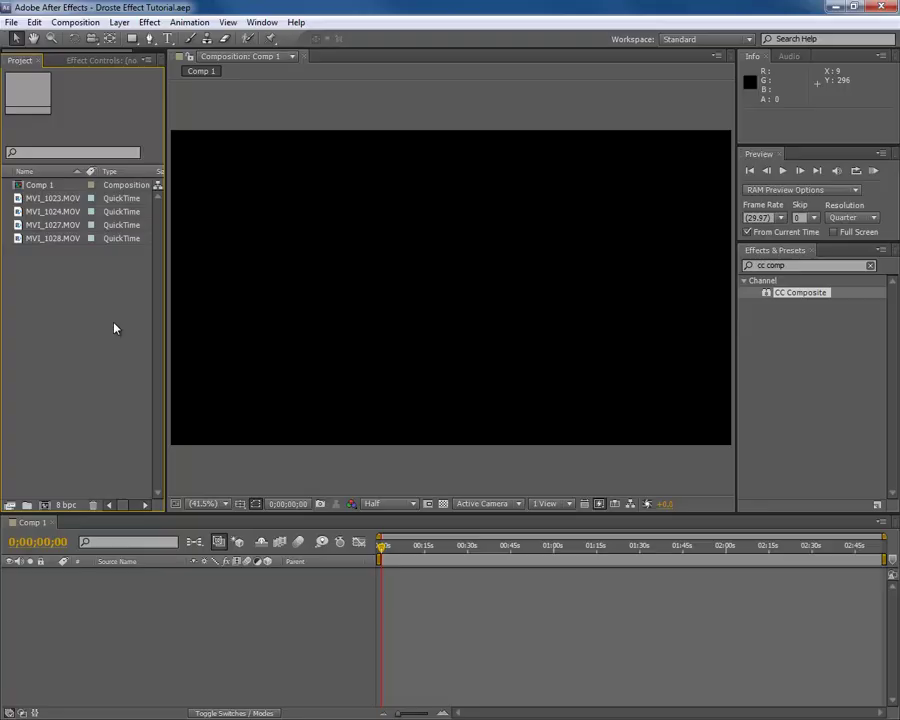
Step: Drag all four MOV clips into Comp 1, with MVI_1023.MOV on top and MVI_1028.MOV at the bottom
left_click(44, 238)
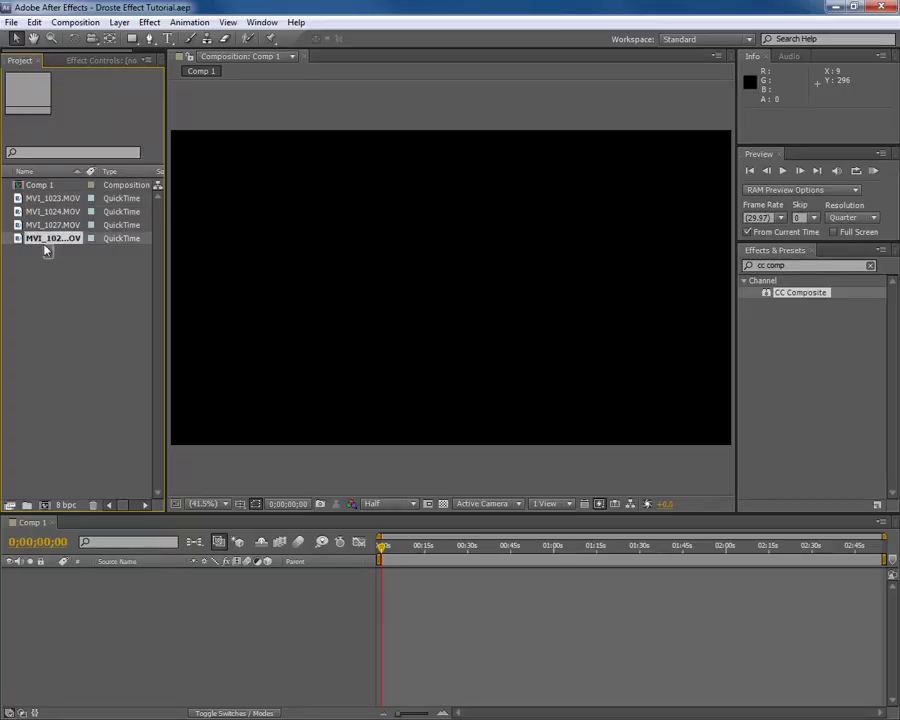
left_click(36, 200, "shift")
left_click_drag(36, 205, 147, 610)
left_click(146, 635)
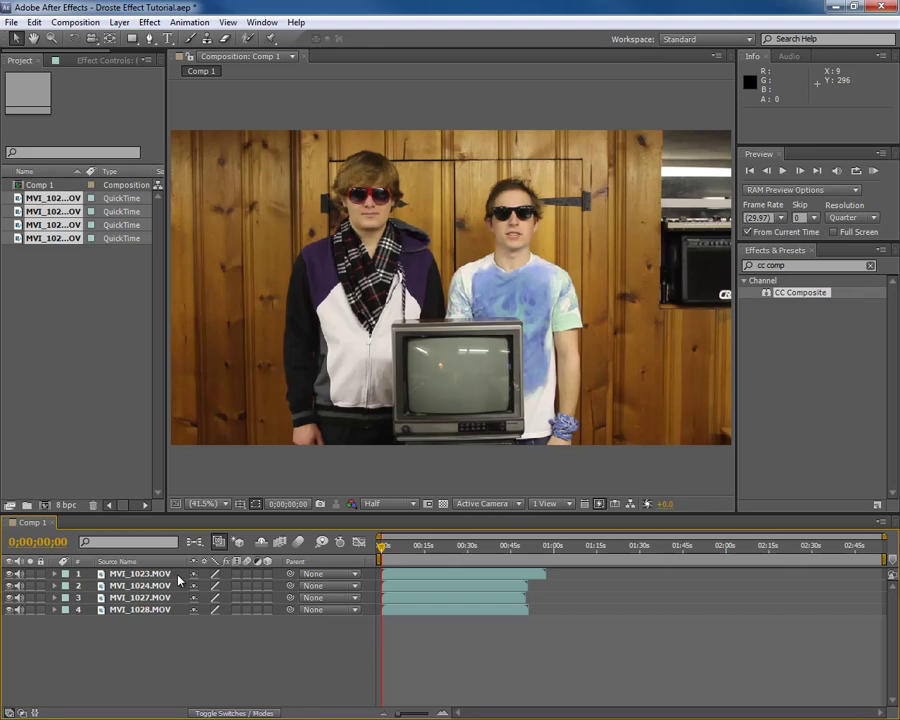
Step: Pre-compose the top three layers into Pre-comp 1
left_click(172, 577)
left_click(165, 597, "shift")
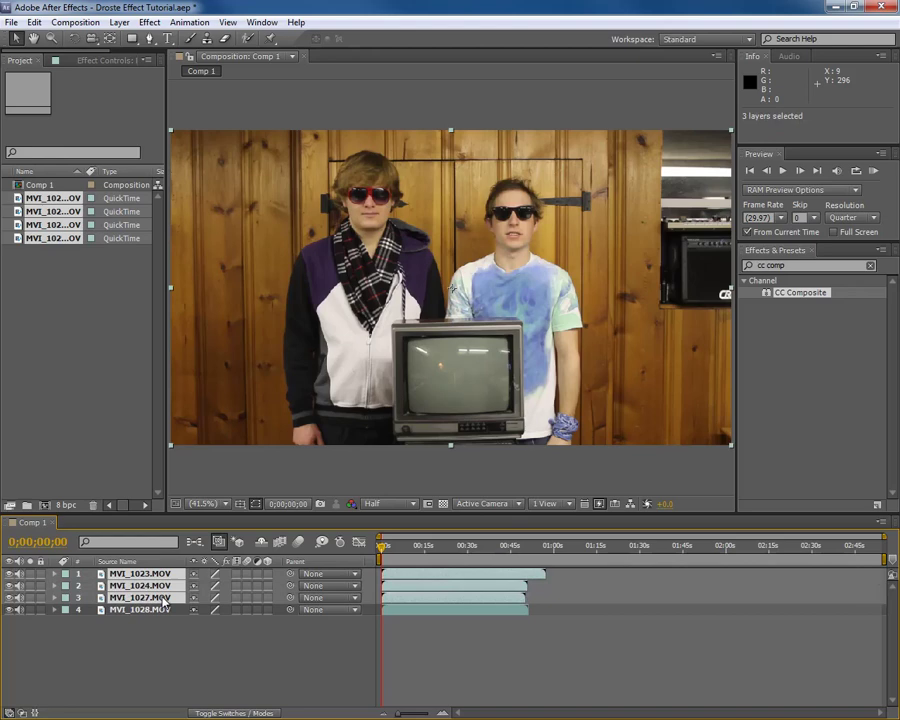
left_click(116, 22)
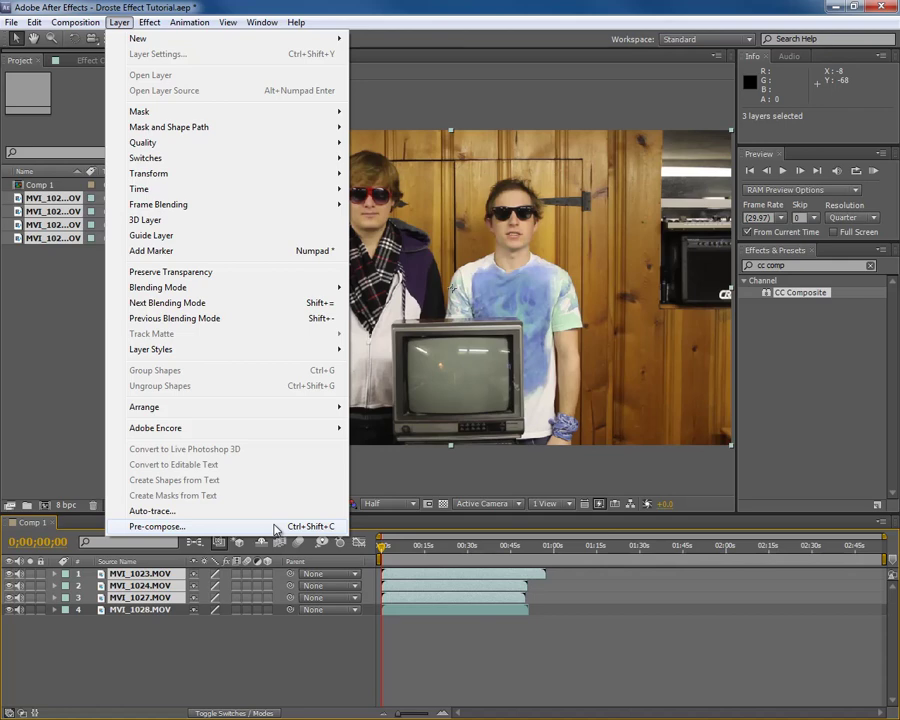
left_click(276, 527)
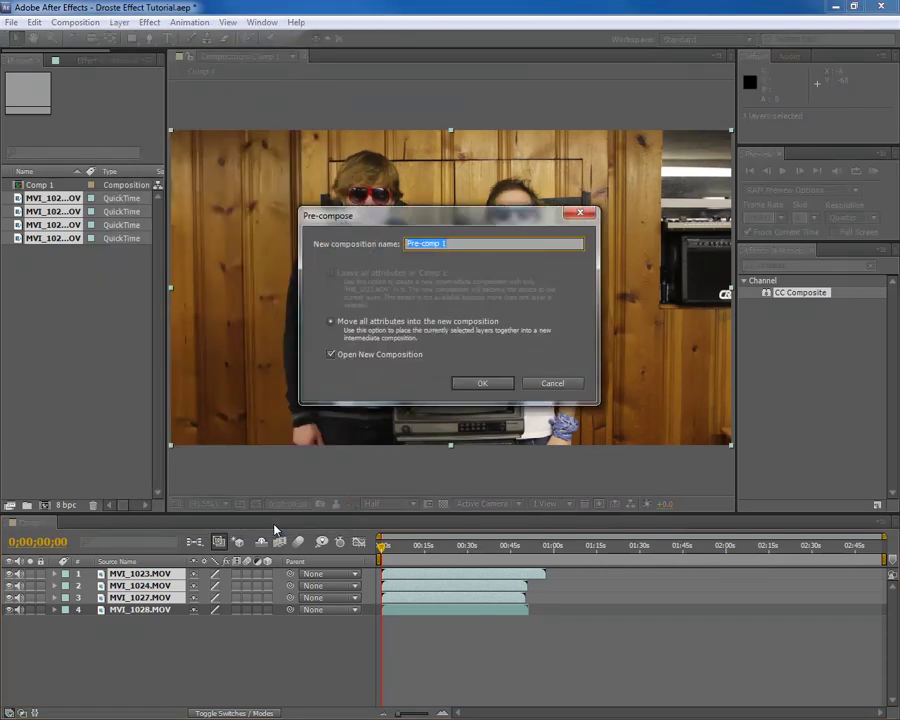
left_click(481, 386)
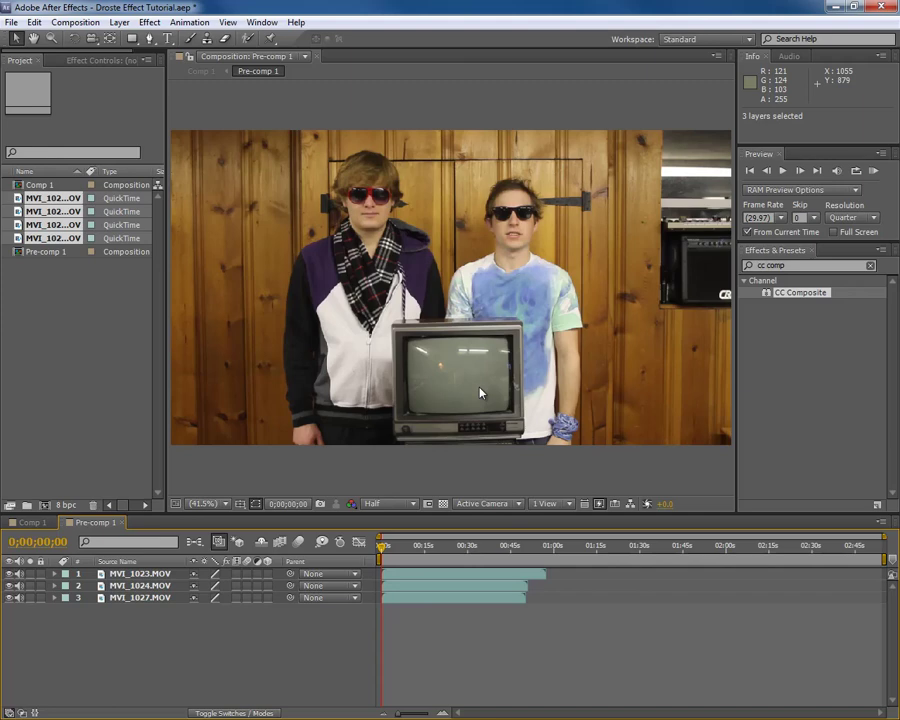
Step: Inside Pre-comp 1, pre-compose MVI_1023.MOV and MVI_1024.MOV into Pre-comp 2
left_click(140, 574)
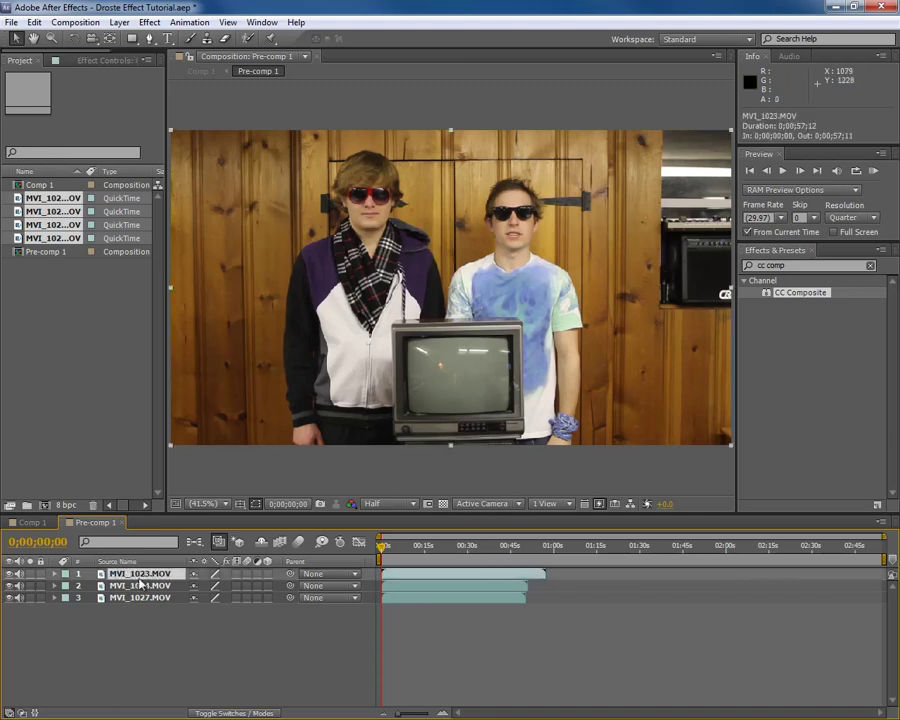
left_click(139, 587, "ctrl")
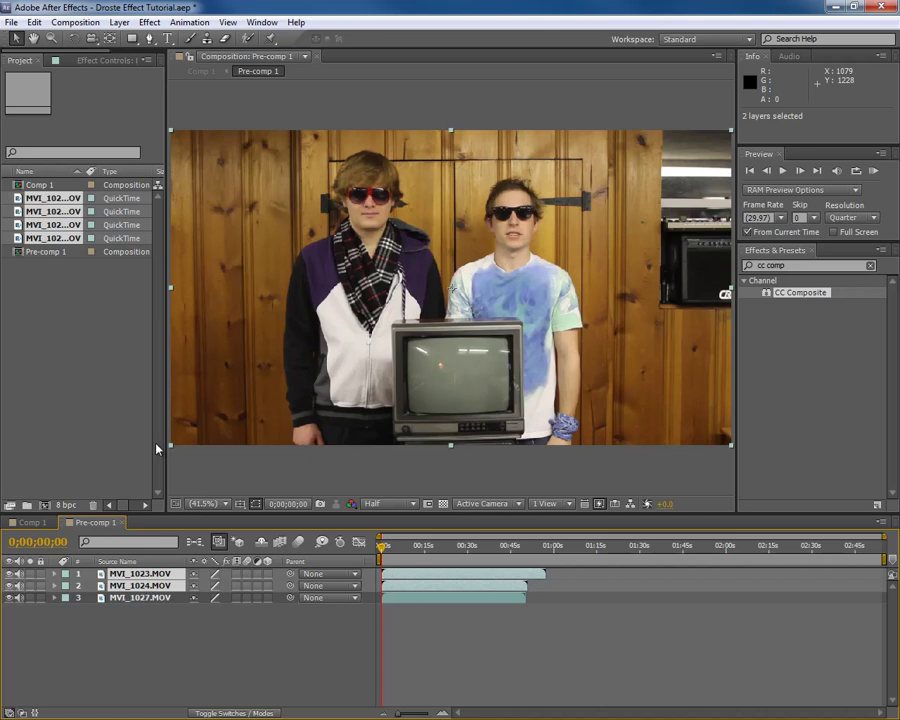
left_click(118, 22)
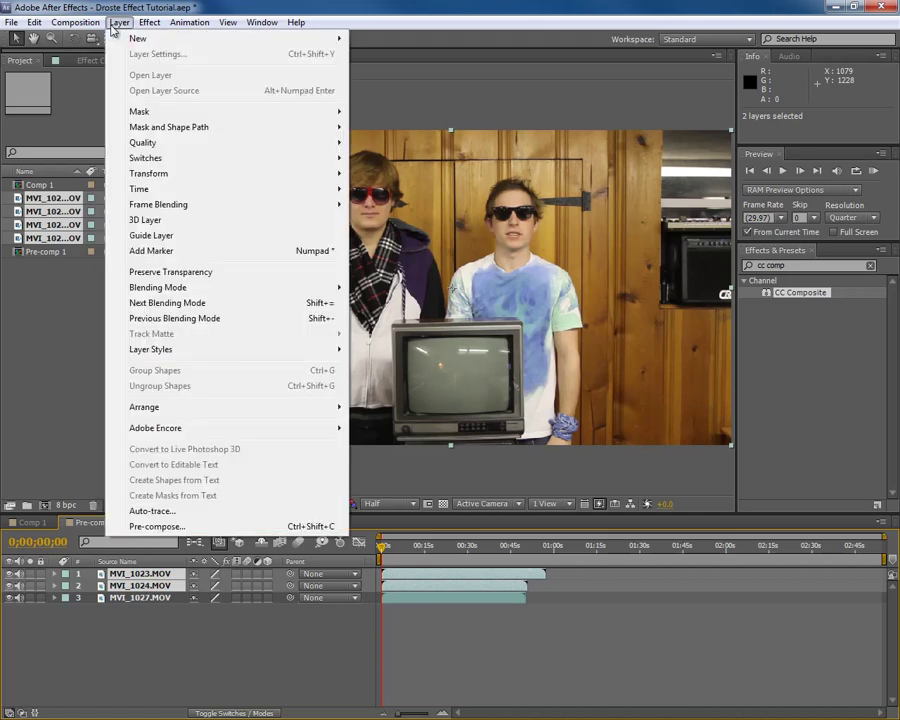
left_click(216, 526)
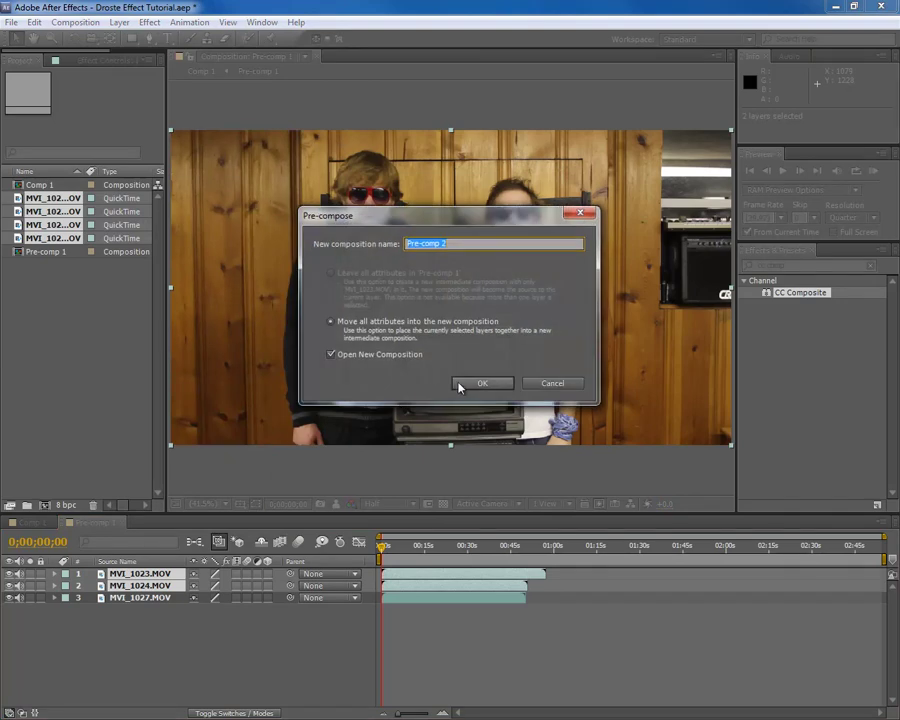
left_click(462, 384)
Step: Pre-compose MVI_1023.MOV on its own into MVI_1023.MOV Comp 1
left_click(140, 573)
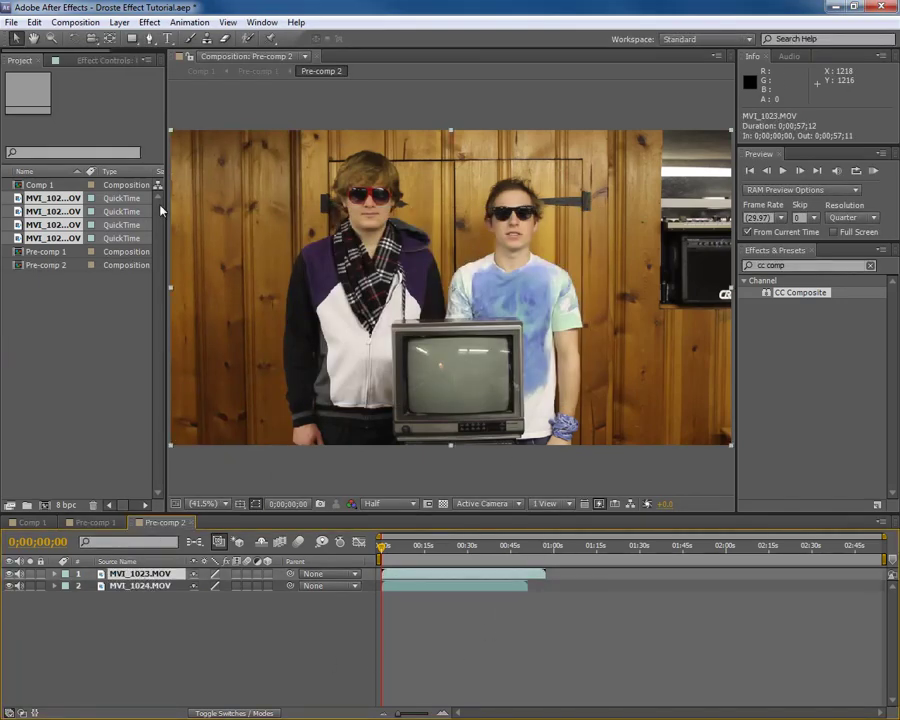
left_click(118, 22)
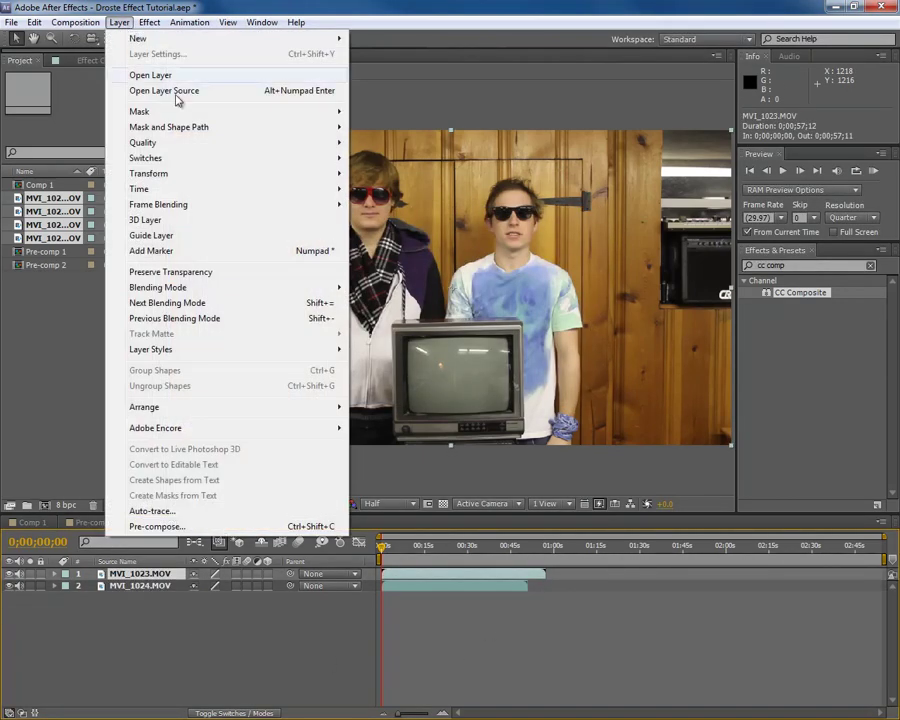
left_click(243, 528)
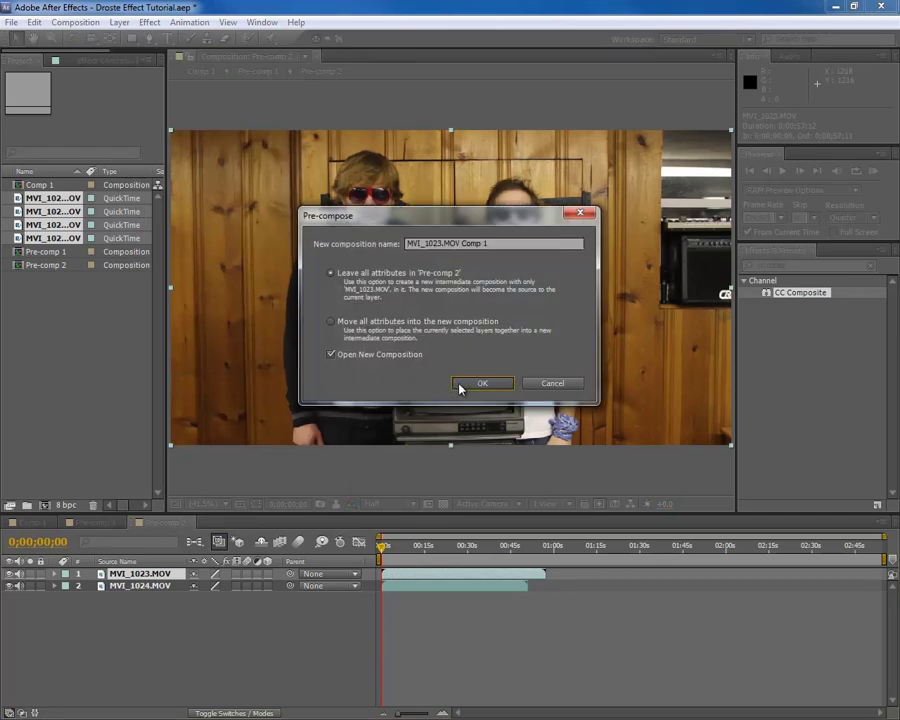
left_click(476, 383)
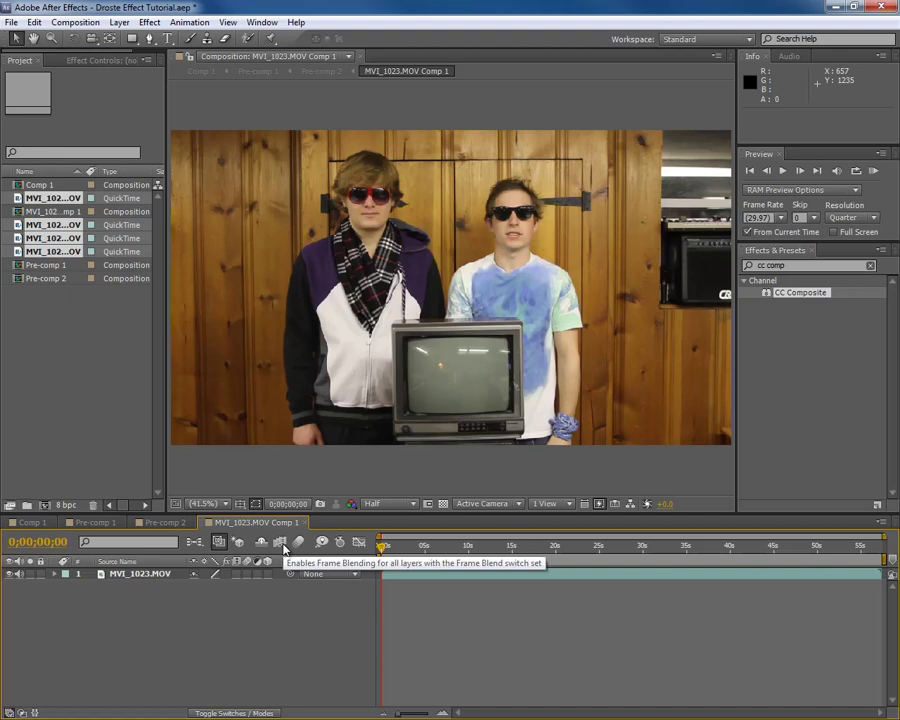
Step: Change Pre-comp 1's composition height to 1440, making it 1920×1440
left_click(45, 523)
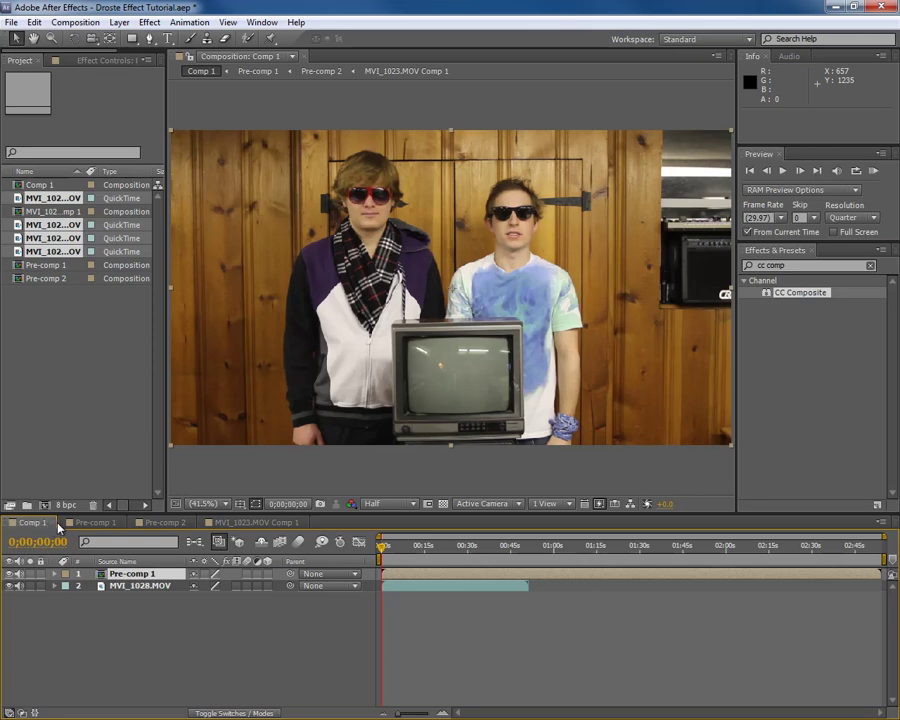
left_click(66, 526)
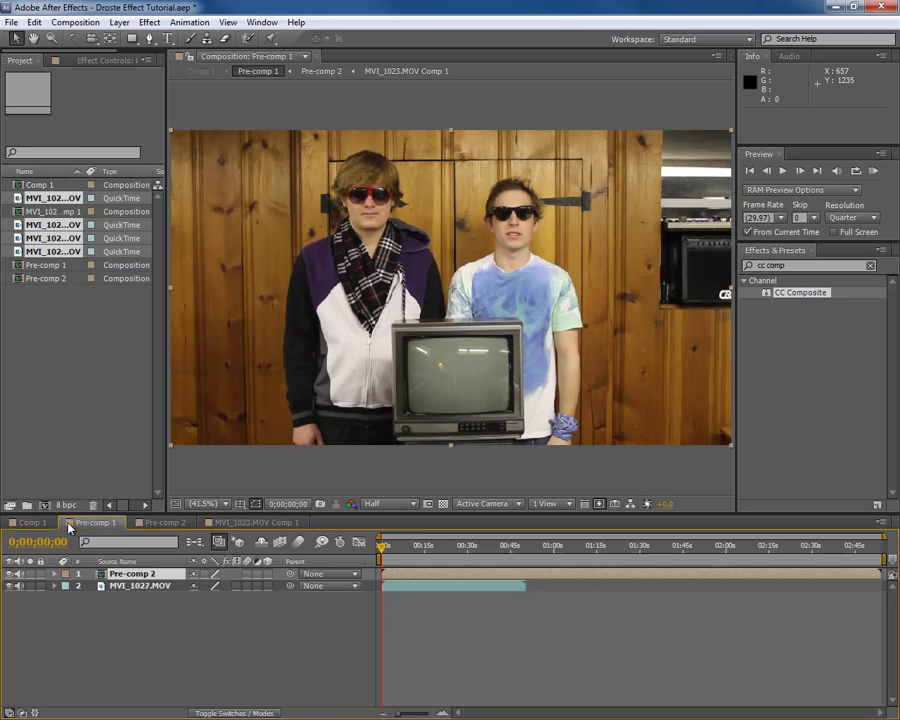
left_click(84, 24)
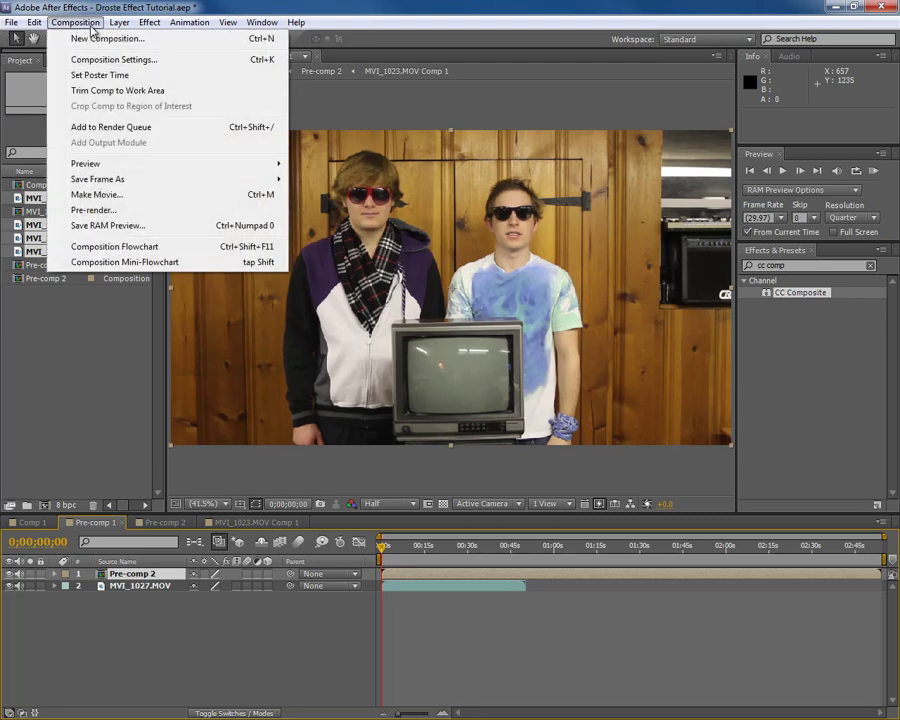
left_click(170, 62)
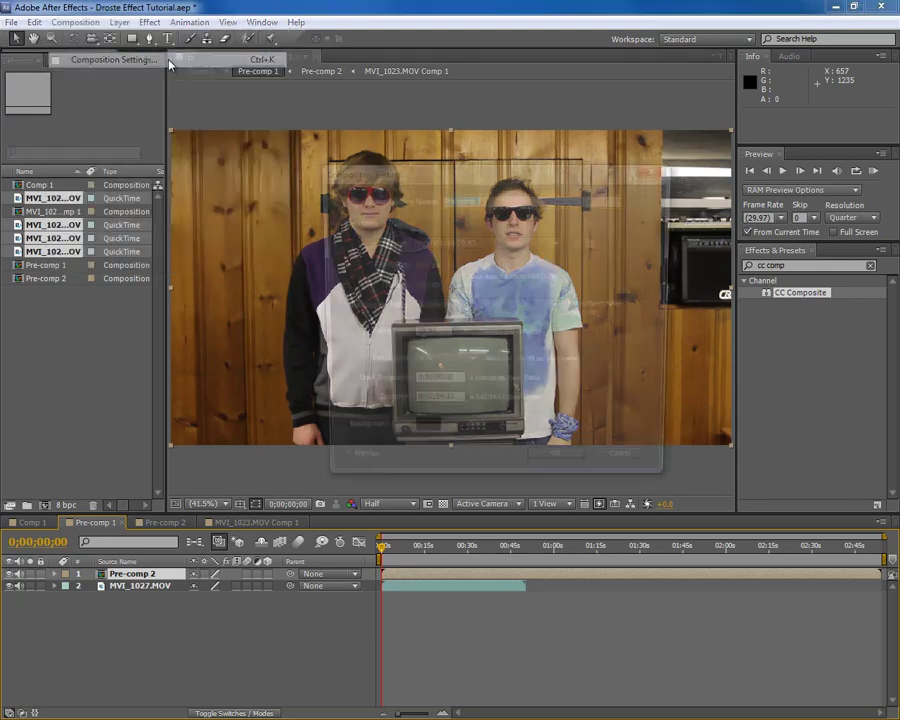
left_click(424, 285)
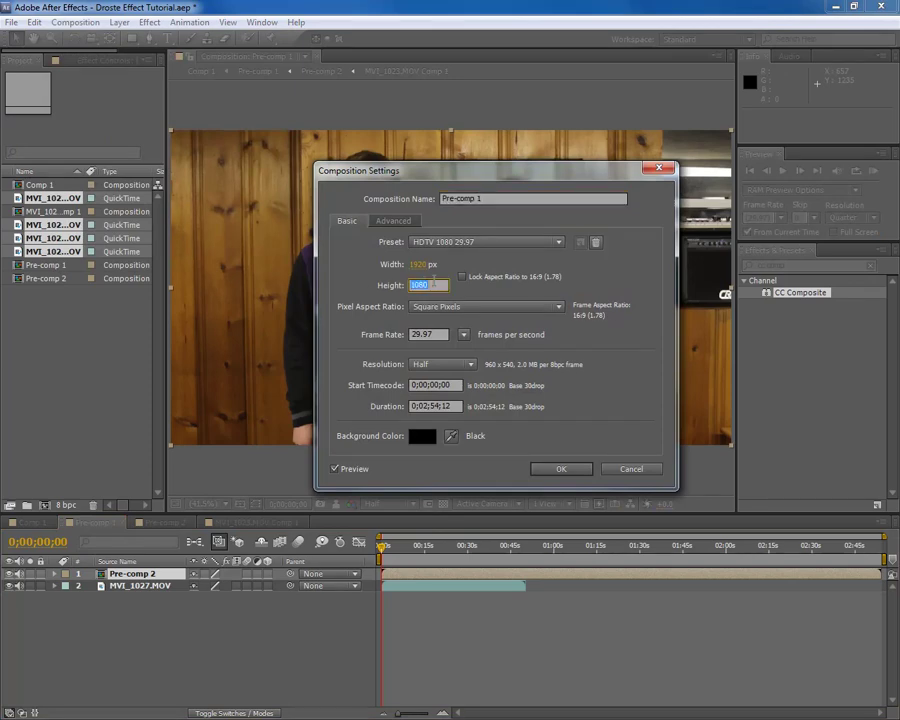
type("1440")
left_click(498, 292)
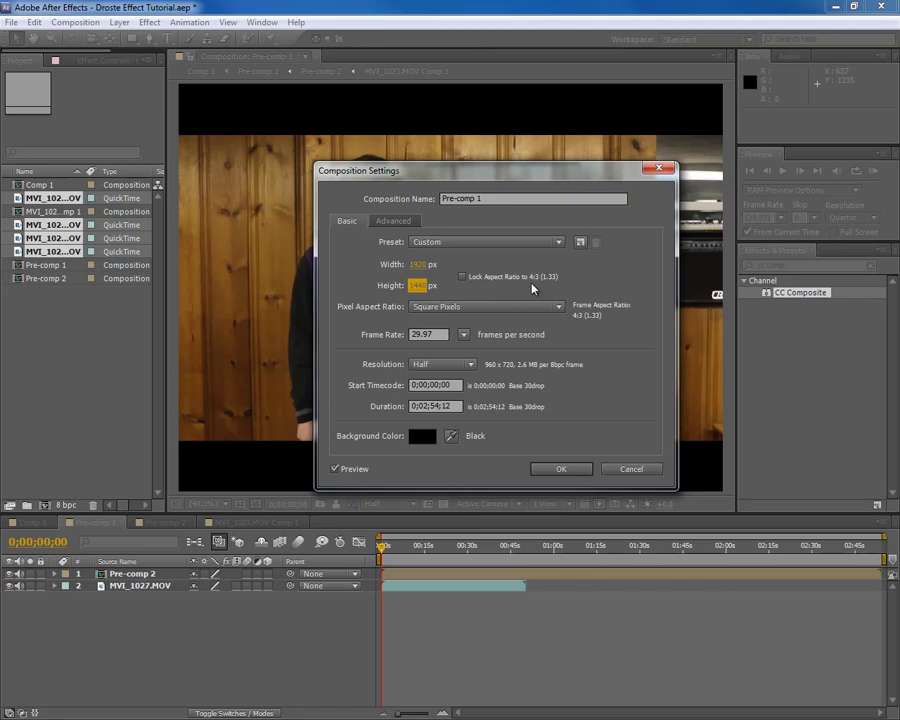
left_click(562, 476)
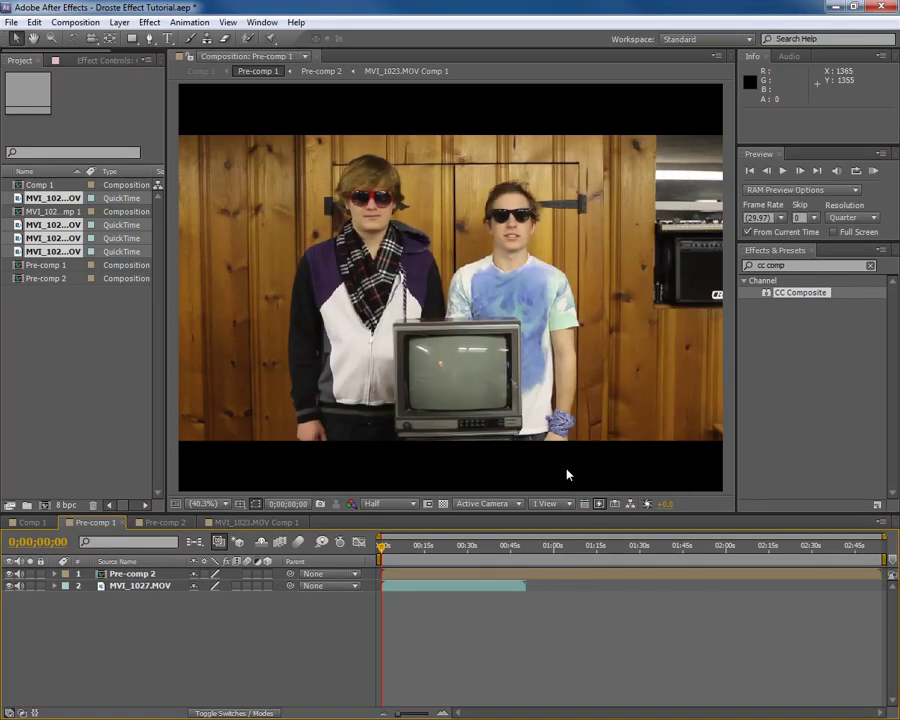
Step: In Comp 1, scrub Pre-comp 1's Scale down to about 59%, then return to Pre-comp 1
left_click(45, 527)
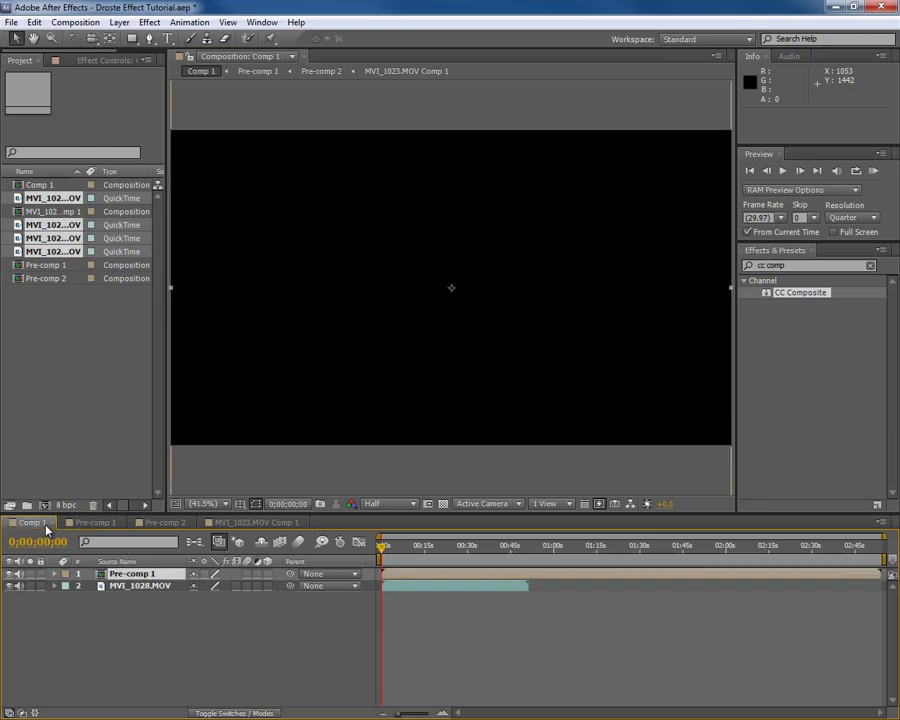
left_click(54, 574)
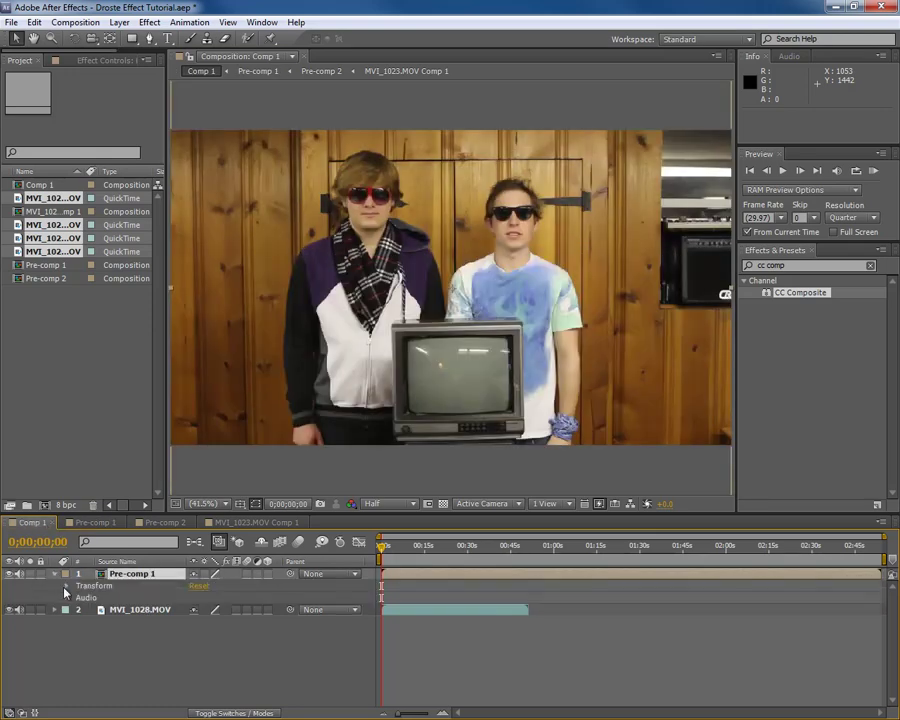
left_click(66, 586)
left_click_drag(210, 621, 185, 625)
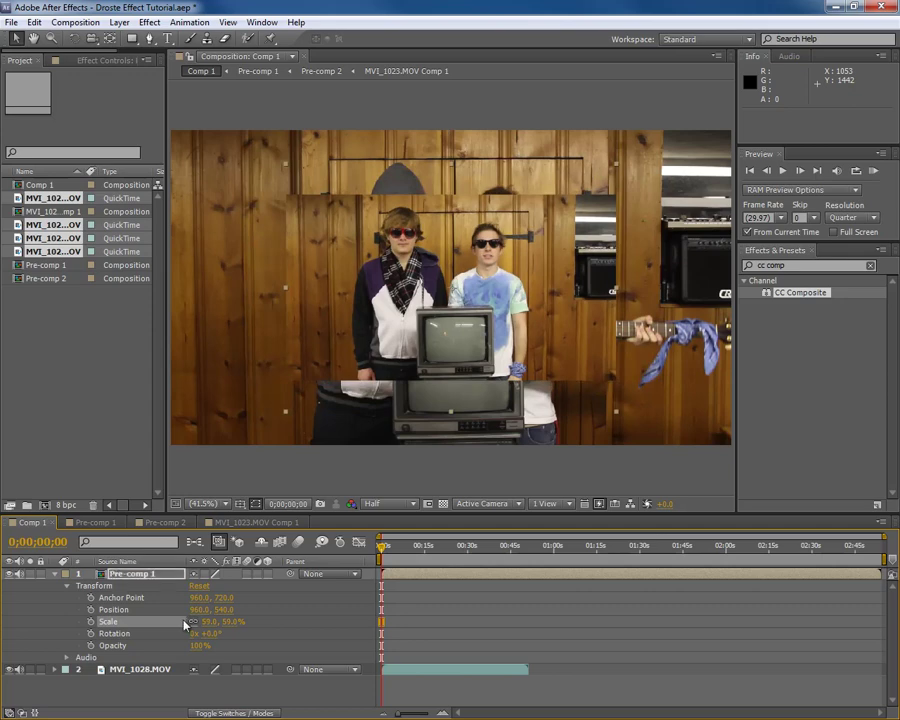
left_click(100, 524)
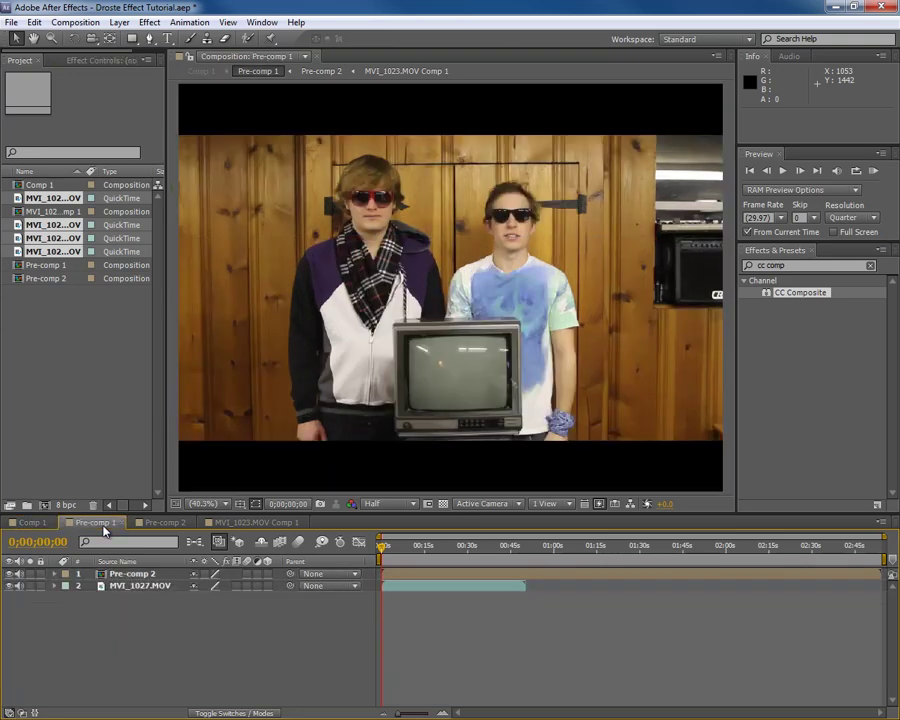
Step: Create a new black solid layer in Pre-comp 1
left_click(119, 22)
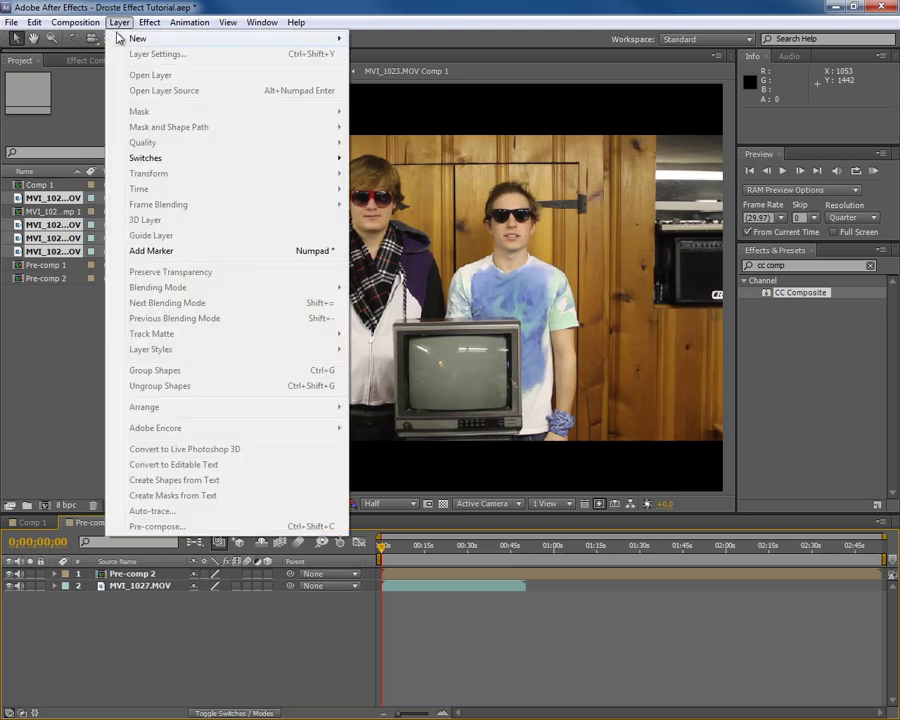
mouse_move(140, 38)
left_click(381, 52)
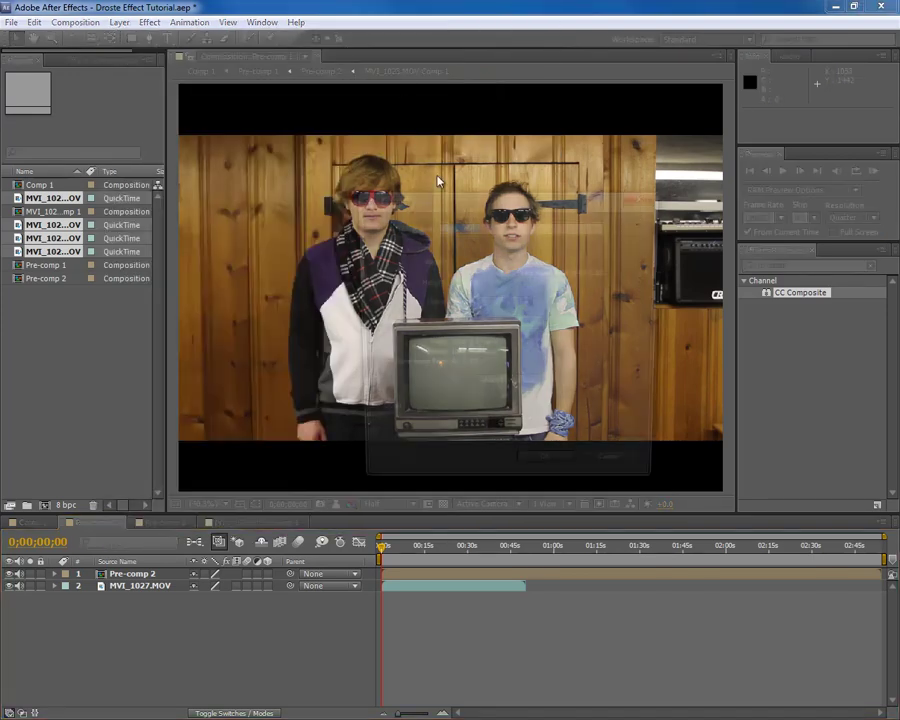
left_click(495, 433)
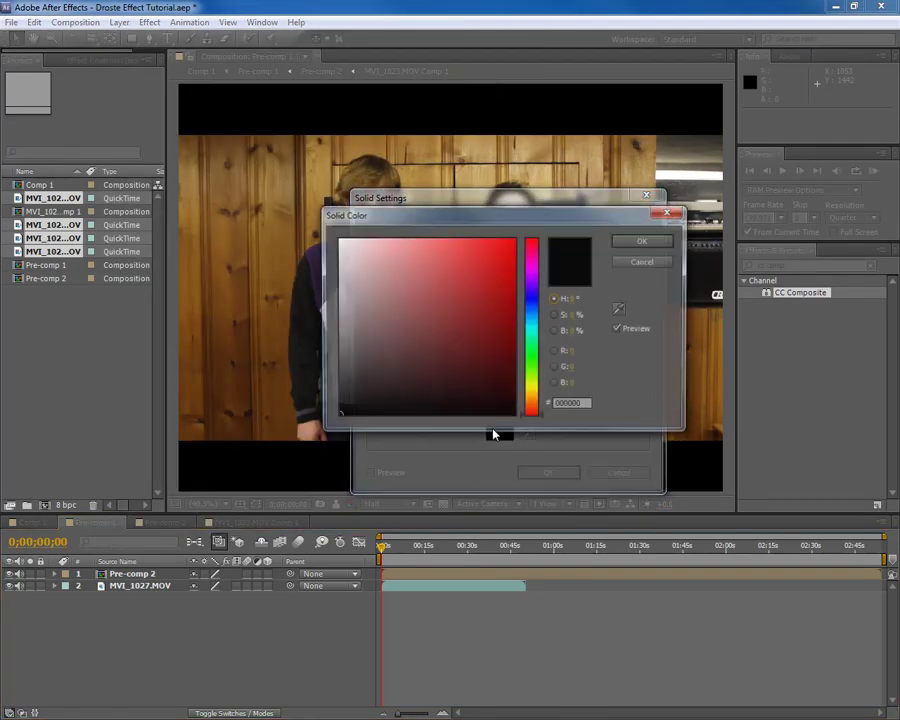
left_click(645, 240)
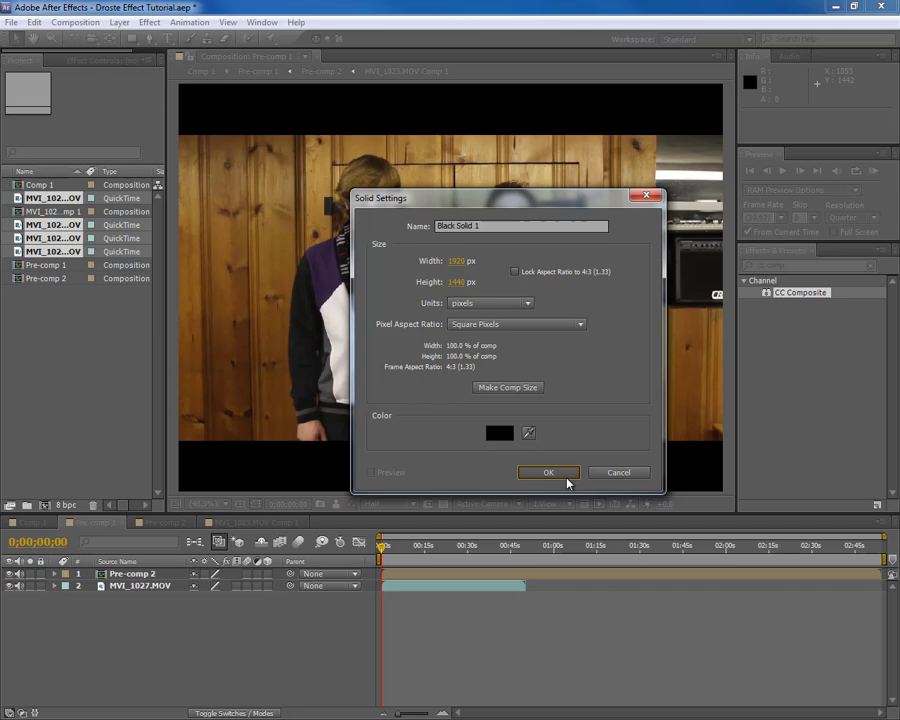
left_click(567, 483)
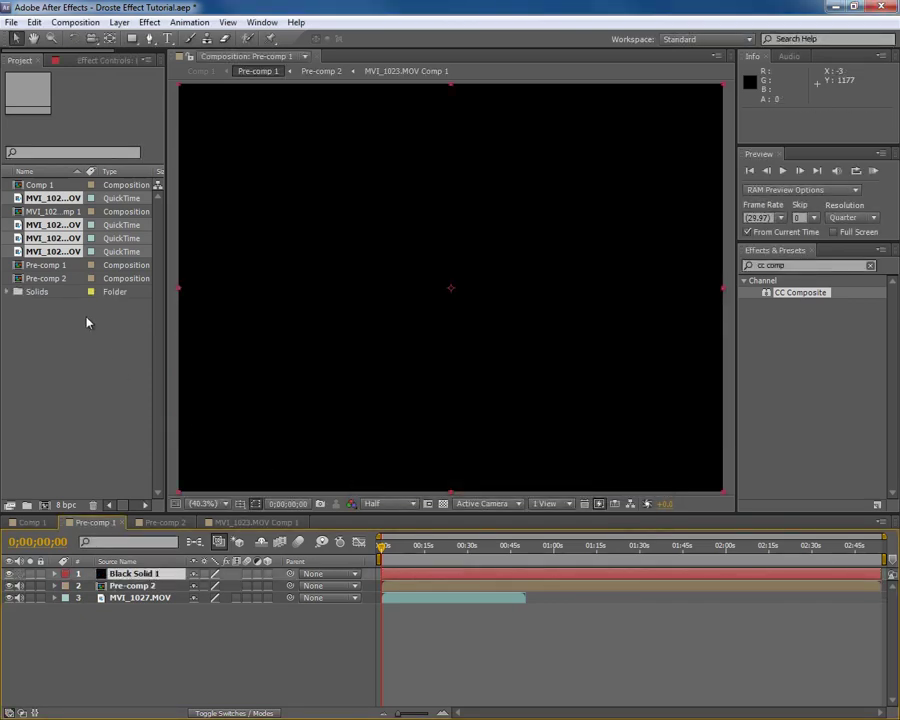
Step: Move Black Solid 1 beneath the MVI_1027.MOV footage as the bottom layer
left_click(8, 291)
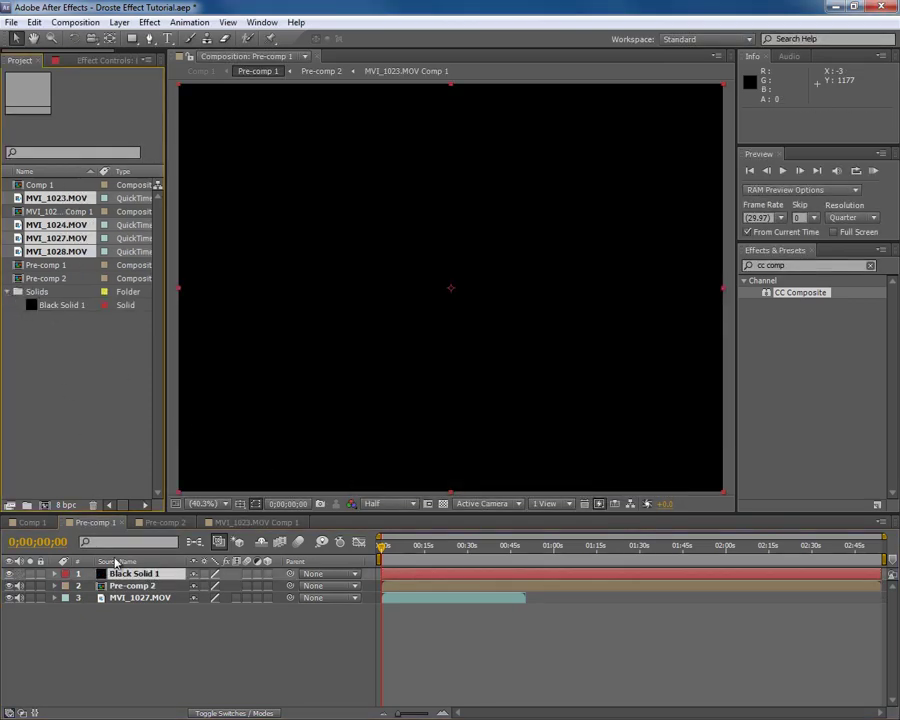
left_click_drag(122, 574, 126, 605)
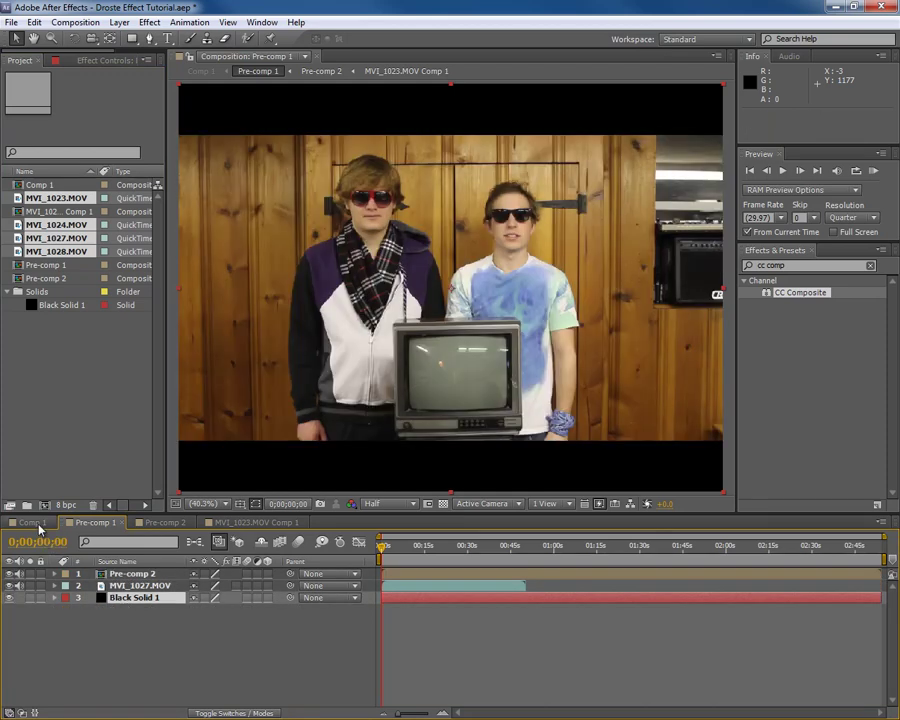
left_click(33, 523)
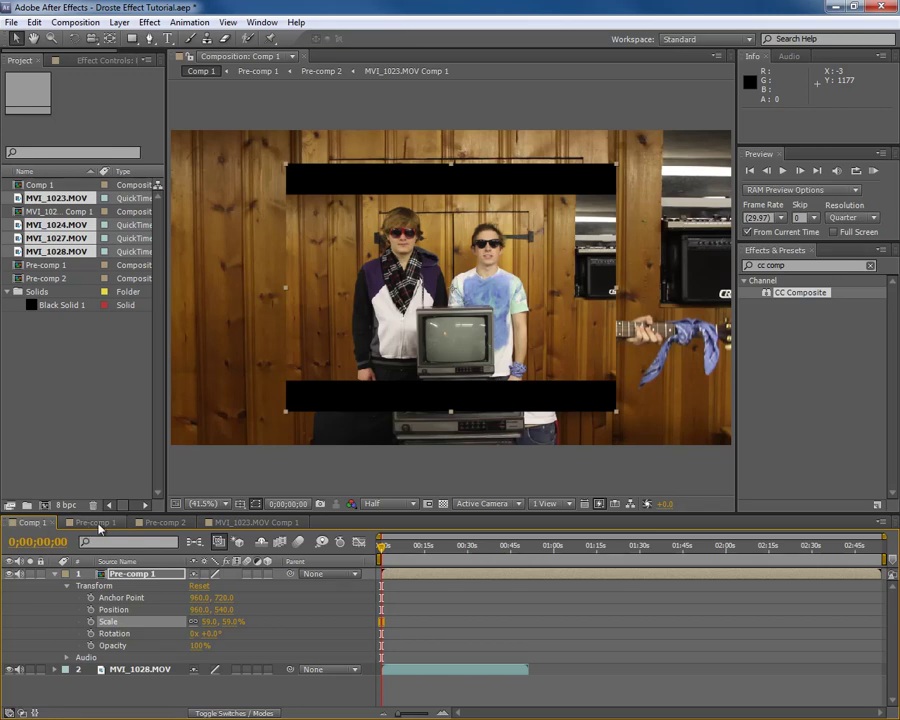
Step: Set Pre-comp 2's height to 1440 and add Black Solid 1 beneath its footage
left_click(145, 521)
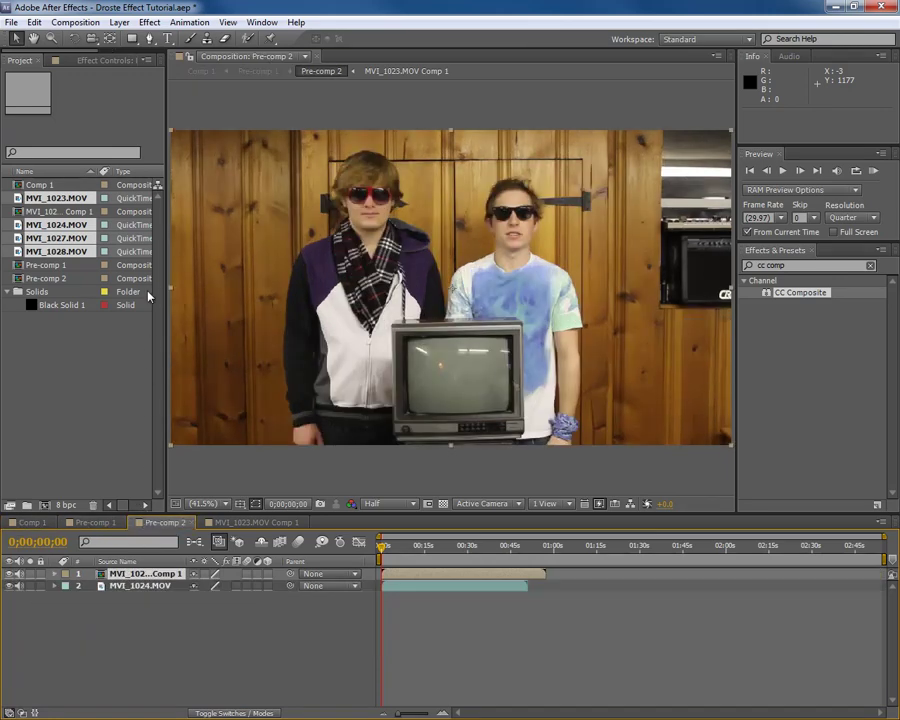
left_click(75, 22)
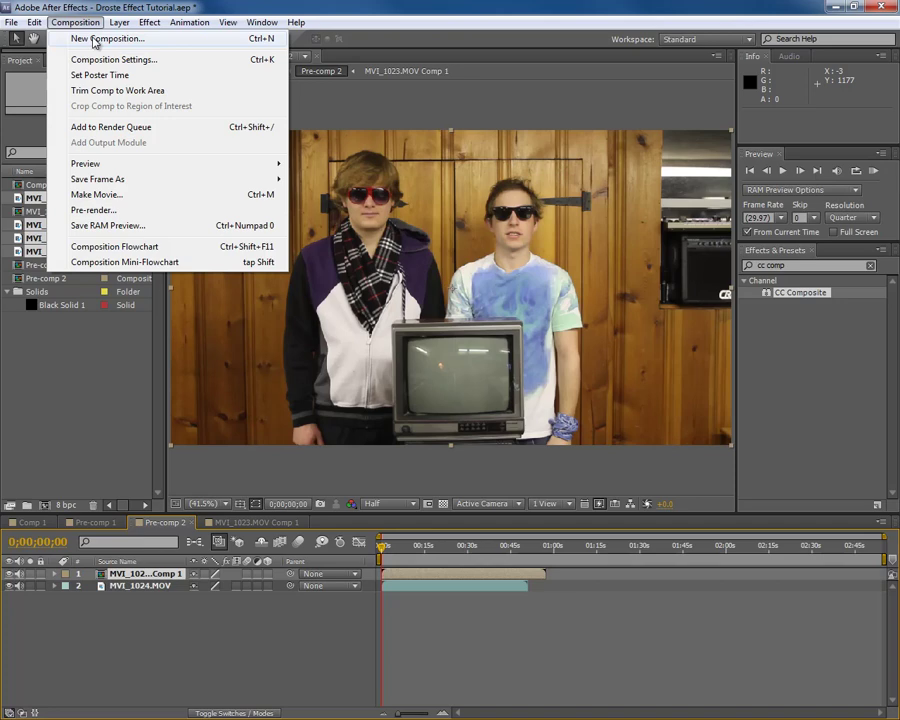
left_click(112, 59)
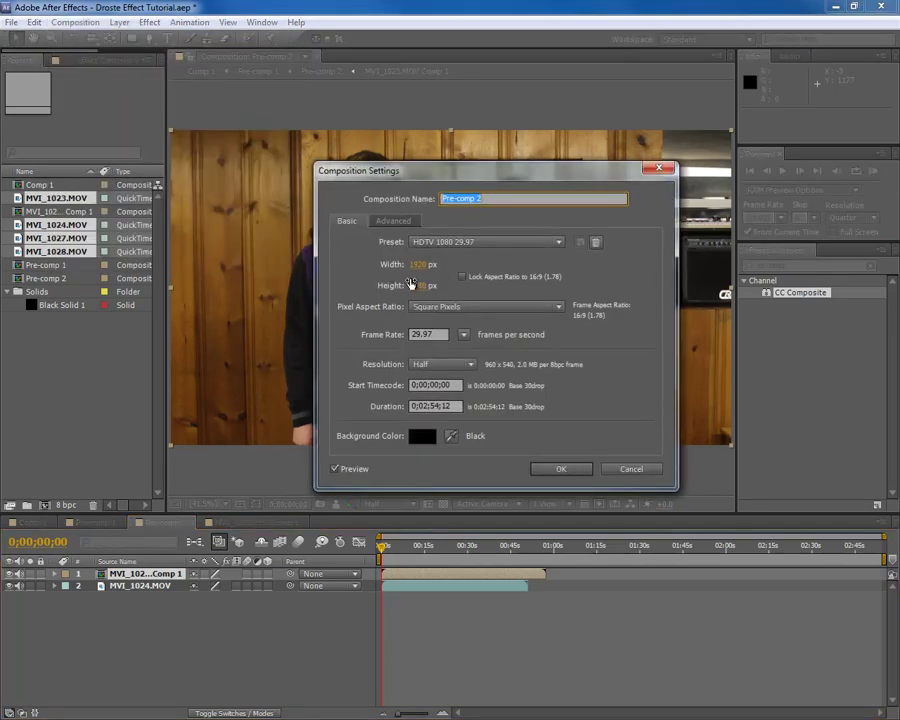
left_click(412, 285)
type("1440")
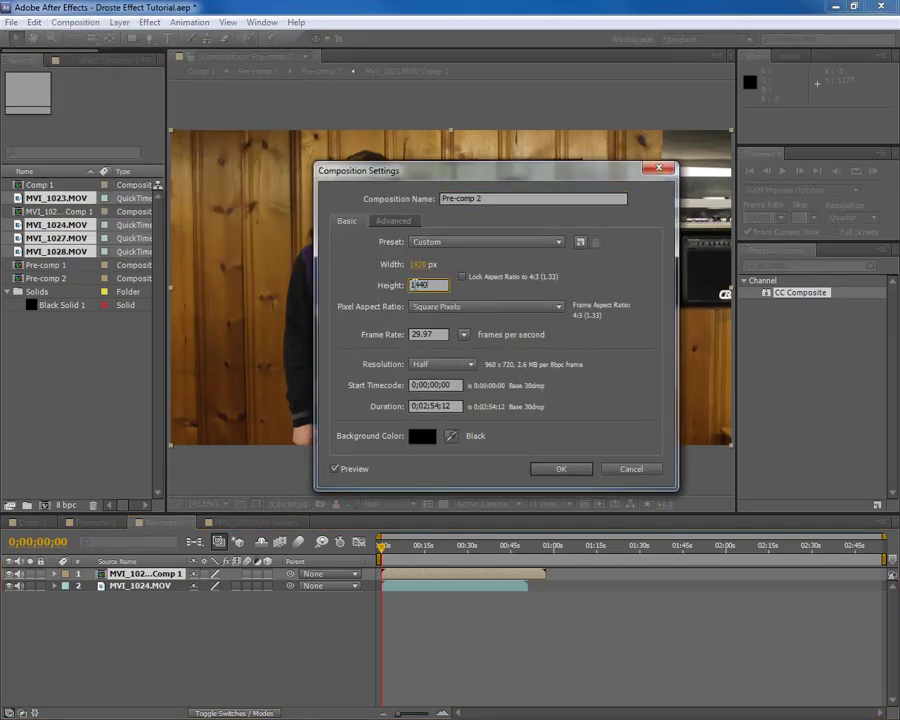
key("Return")
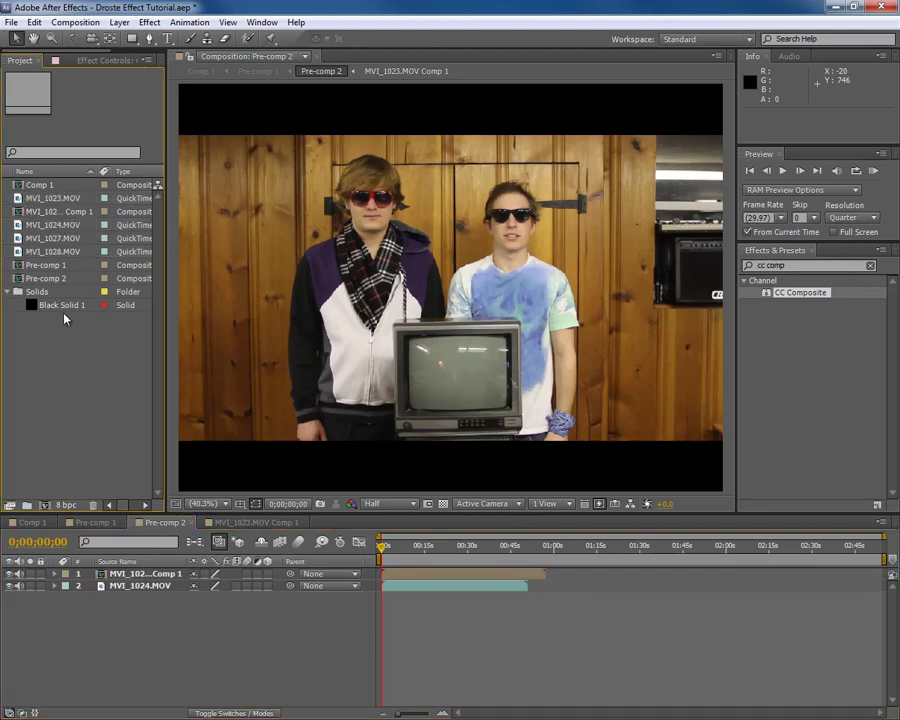
left_click_drag(60, 305, 165, 618)
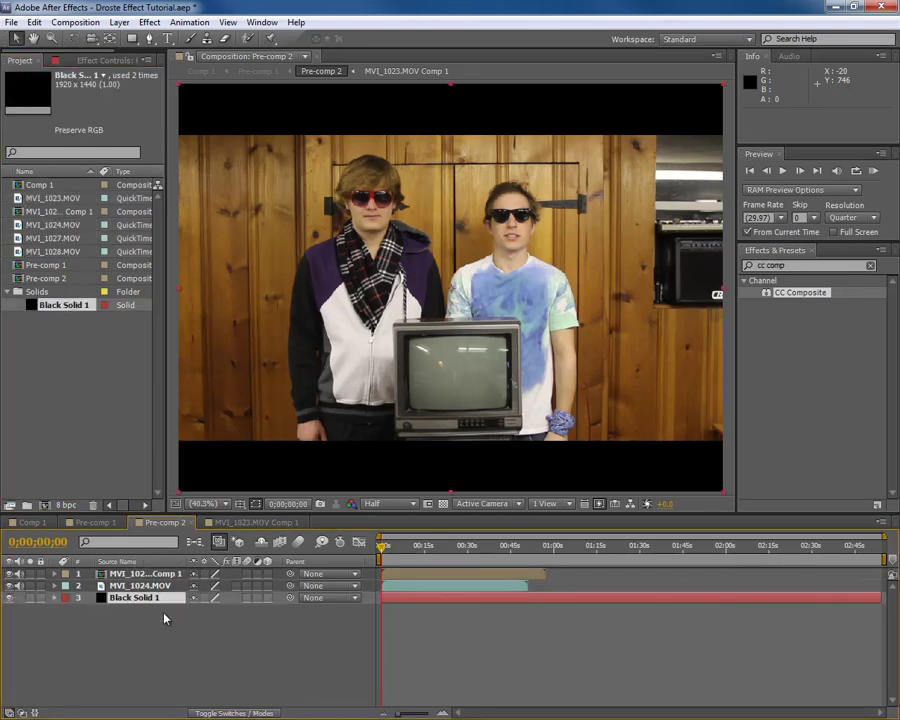
Step: Set MVI_1023.MOV Comp 1's height to 1440 and place Black Solid 1 behind its footage
left_click(238, 523)
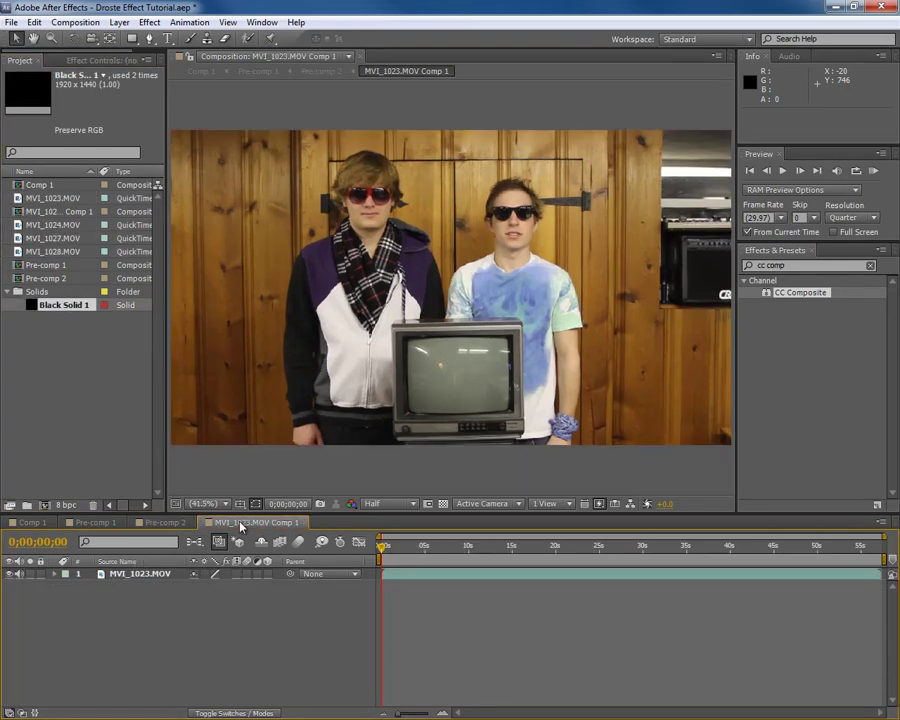
left_click(75, 22)
left_click(88, 59)
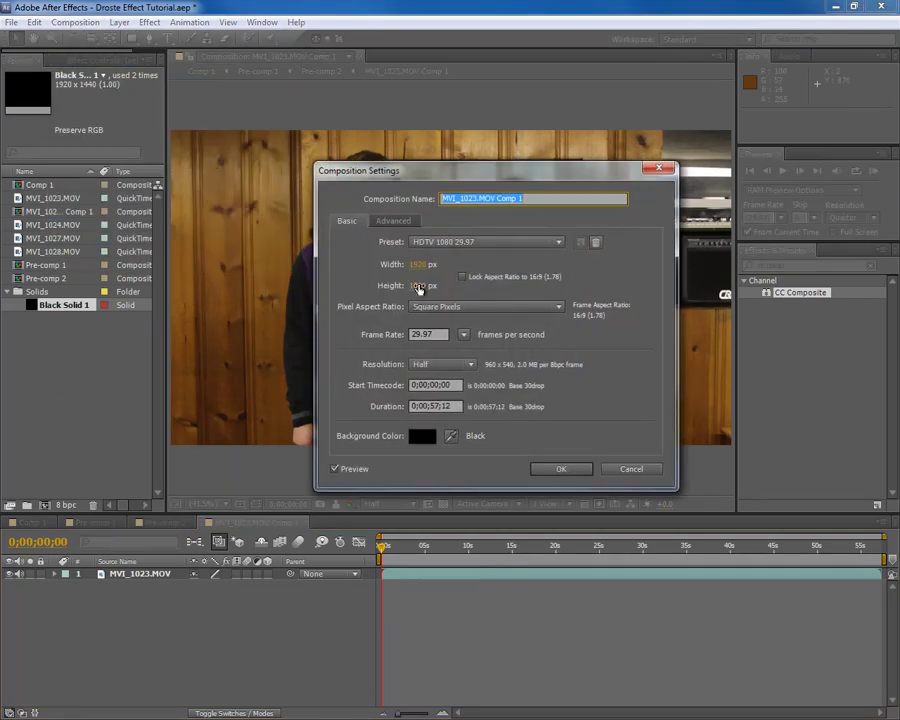
left_click(418, 286)
type("1440")
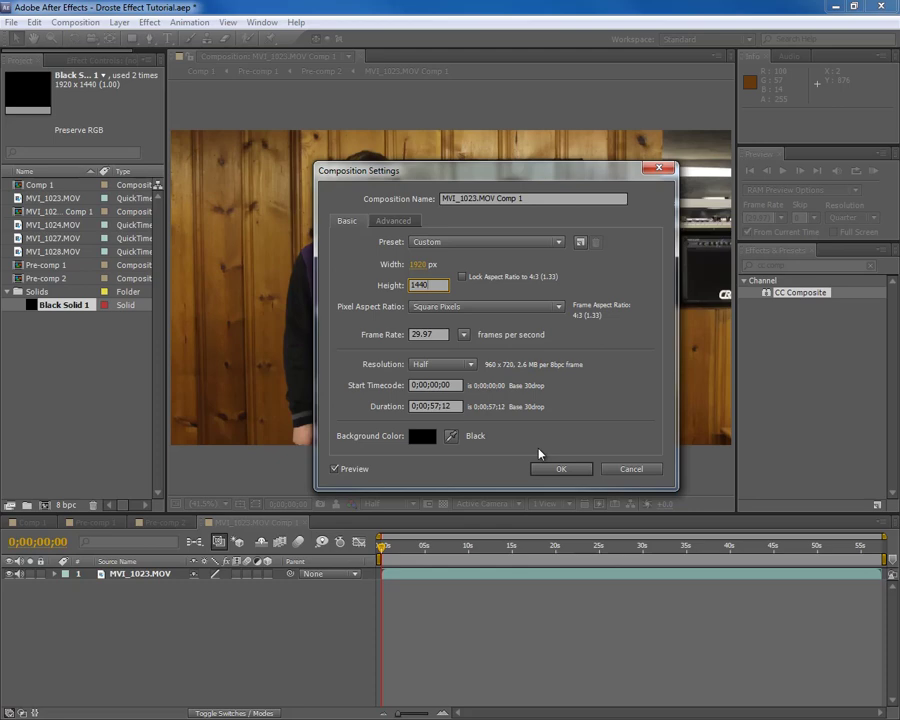
left_click(560, 469)
left_click_drag(166, 624, 166, 620)
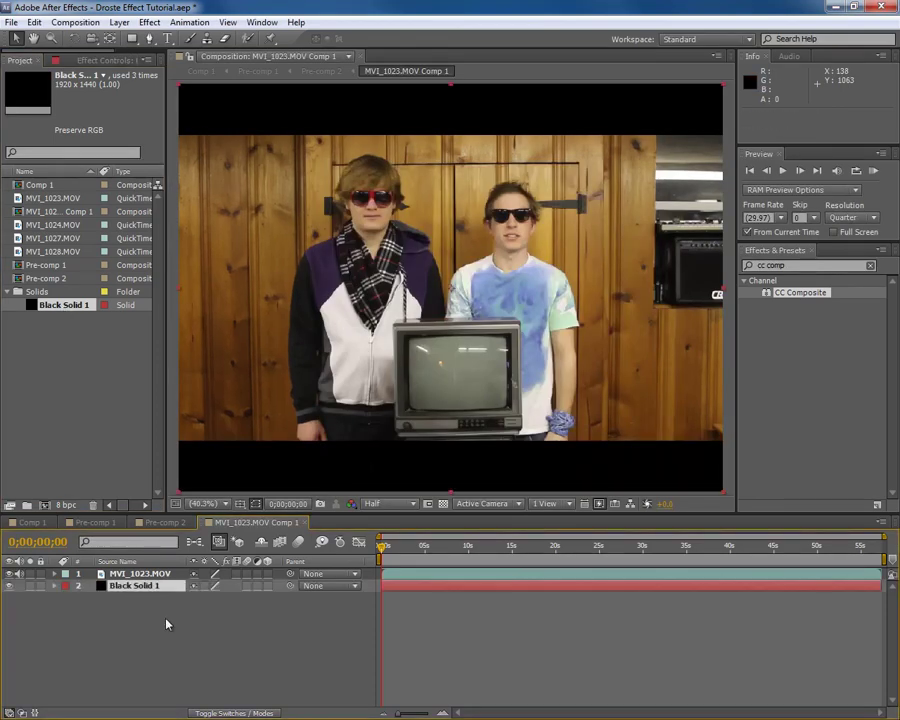
Step: In Comp 1, set Pre-comp 1's Scale back to 100% and move to about 3 seconds
left_click(32, 523)
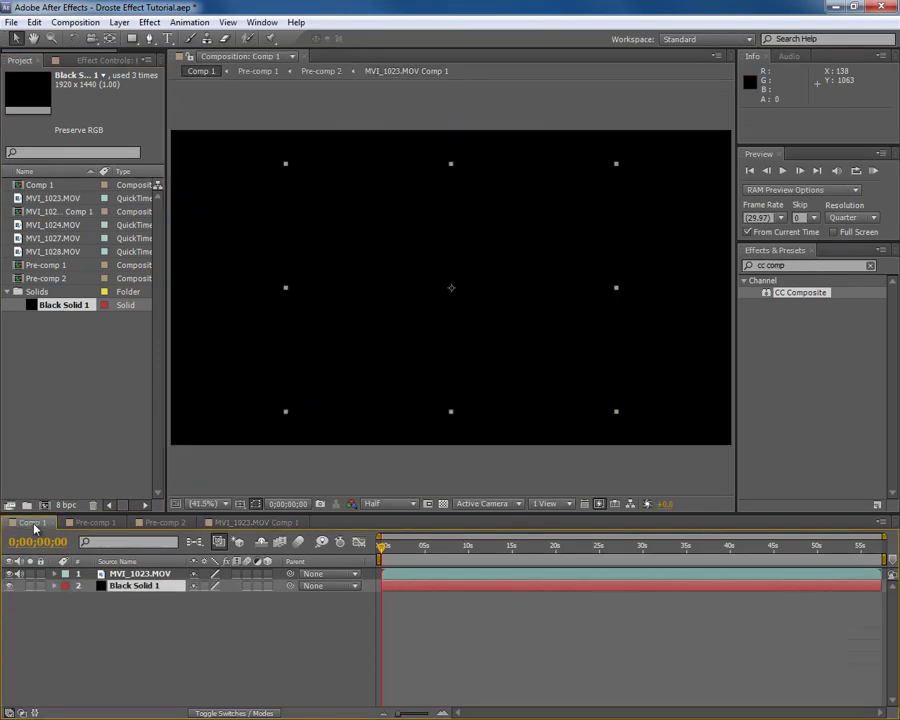
left_click(209, 621)
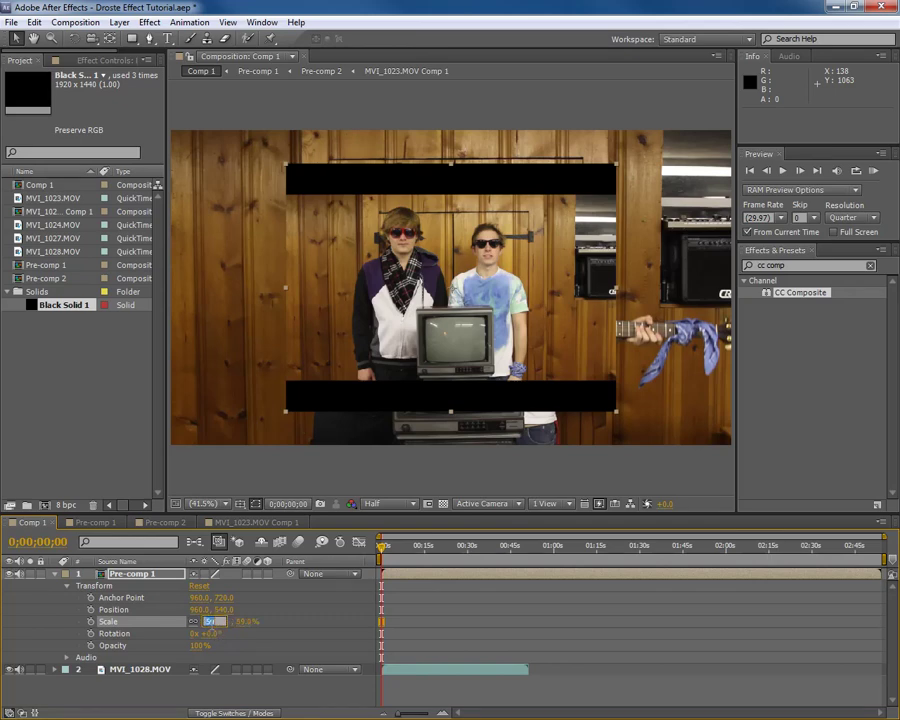
type("100")
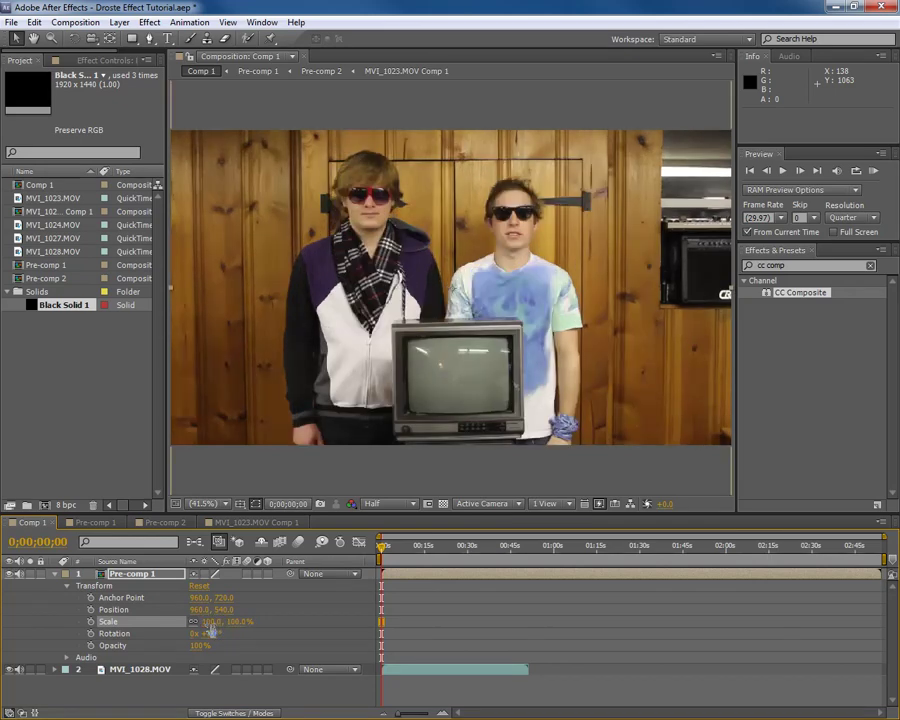
left_click_drag(425, 714, 430, 714)
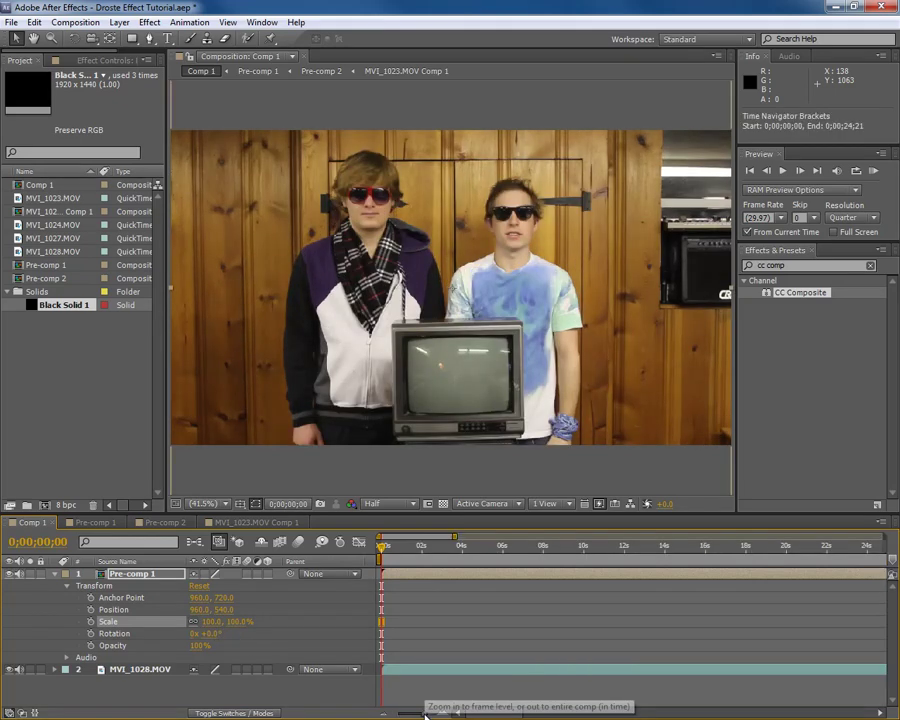
left_click(446, 558)
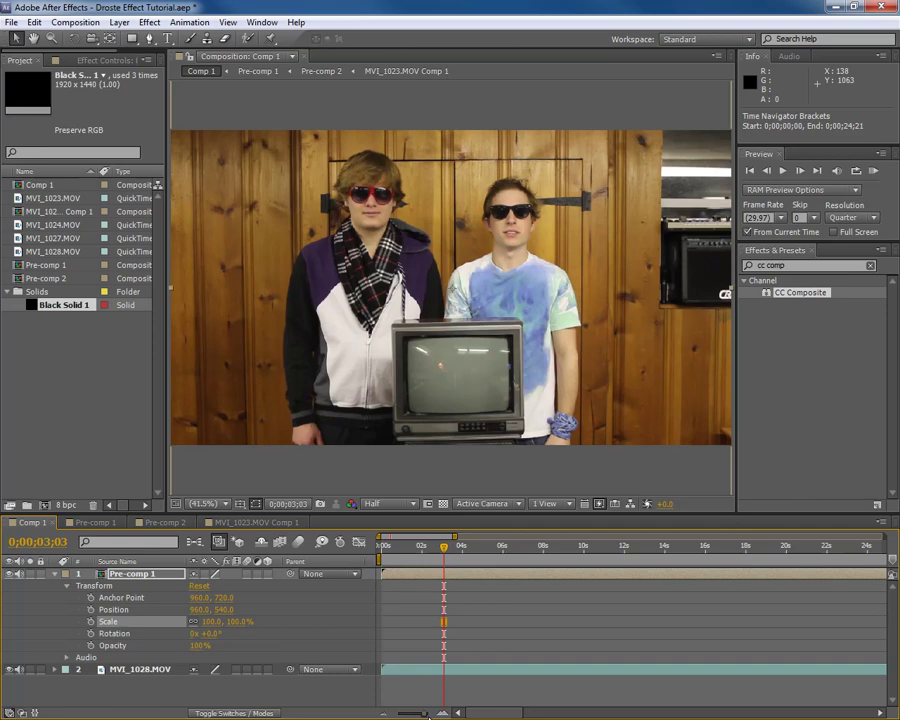
left_click_drag(424, 715, 428, 716)
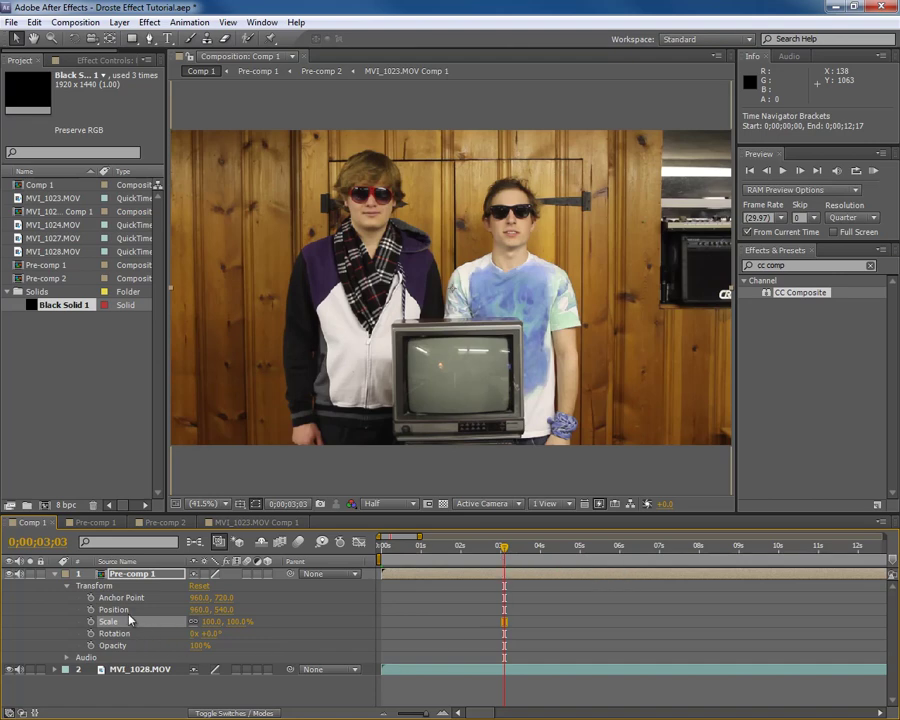
Step: Separate Position dimensions, keyframe X, Y, Scale, Rotation and Opacity, then go to 0;00;02;15
right_click(125, 609)
left_click(165, 497)
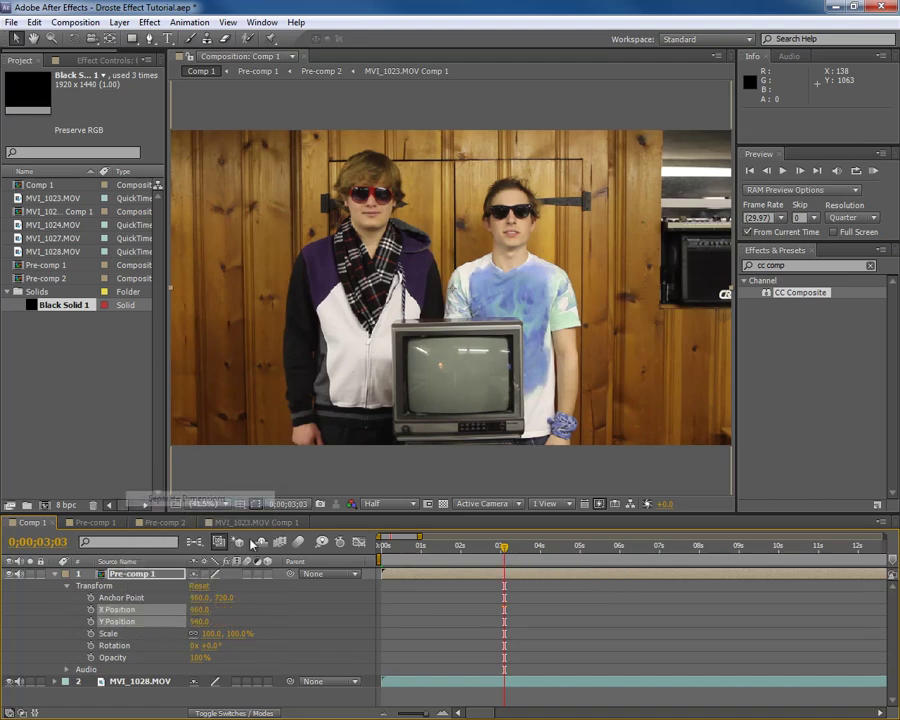
left_click(91, 609)
left_click(91, 621)
left_click(91, 633)
left_click(91, 645)
left_click(91, 657)
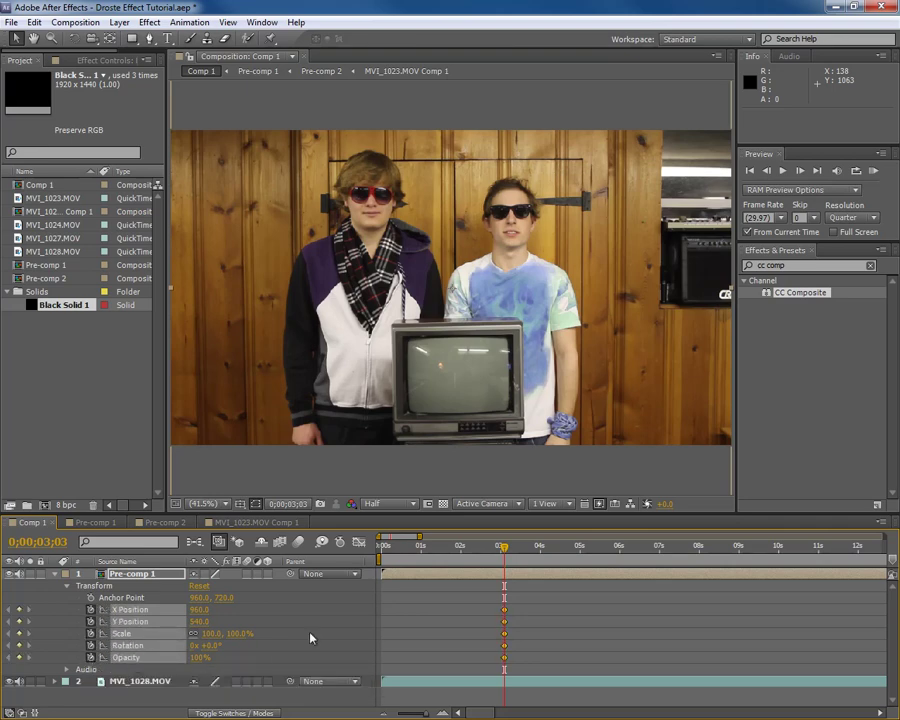
left_click(481, 558)
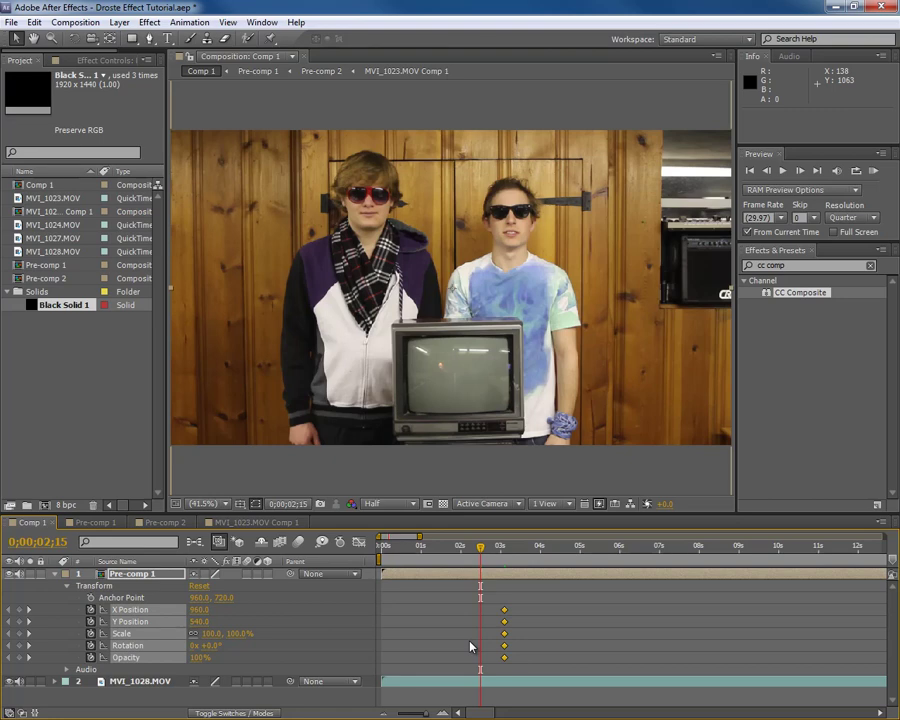
Step: Shrink Pre-comp 1 to 27%, move it toward the TV and rotate it −1°
left_click_drag(237, 633, 178, 628)
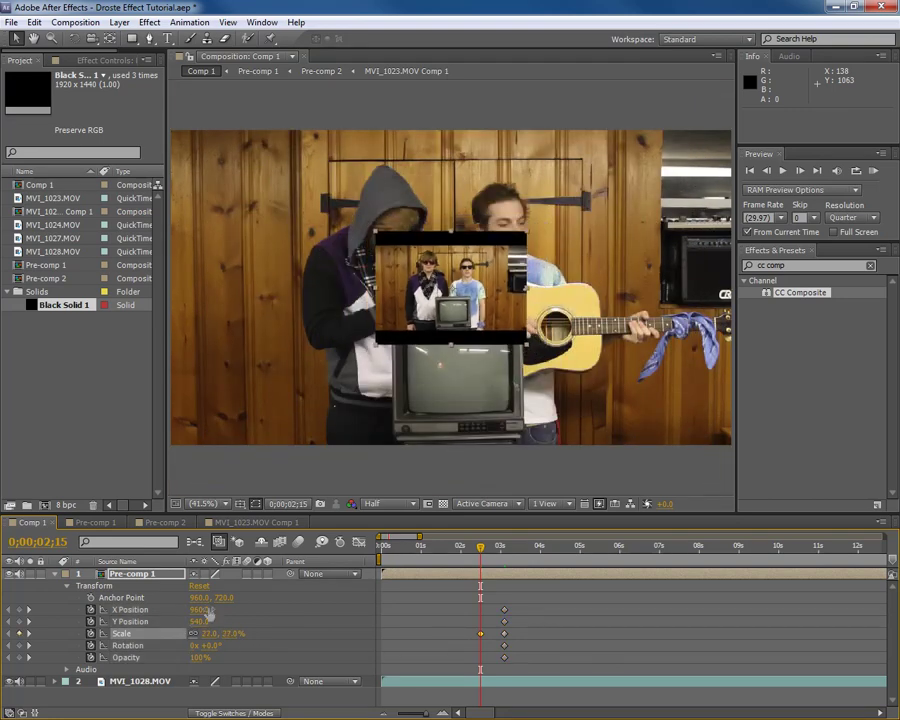
left_click_drag(414, 320, 421, 402)
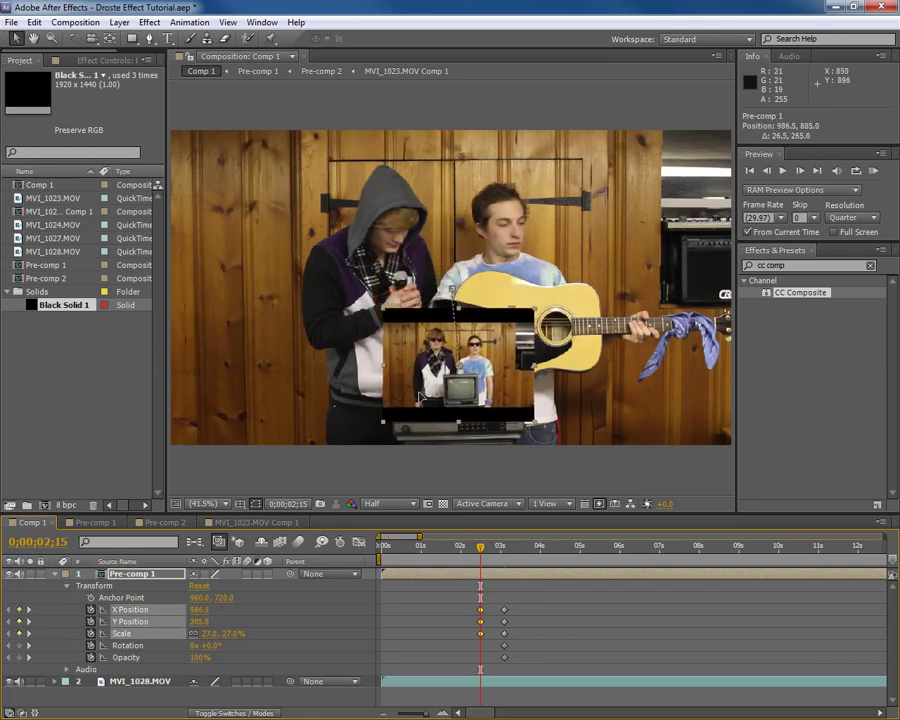
left_click(210, 646)
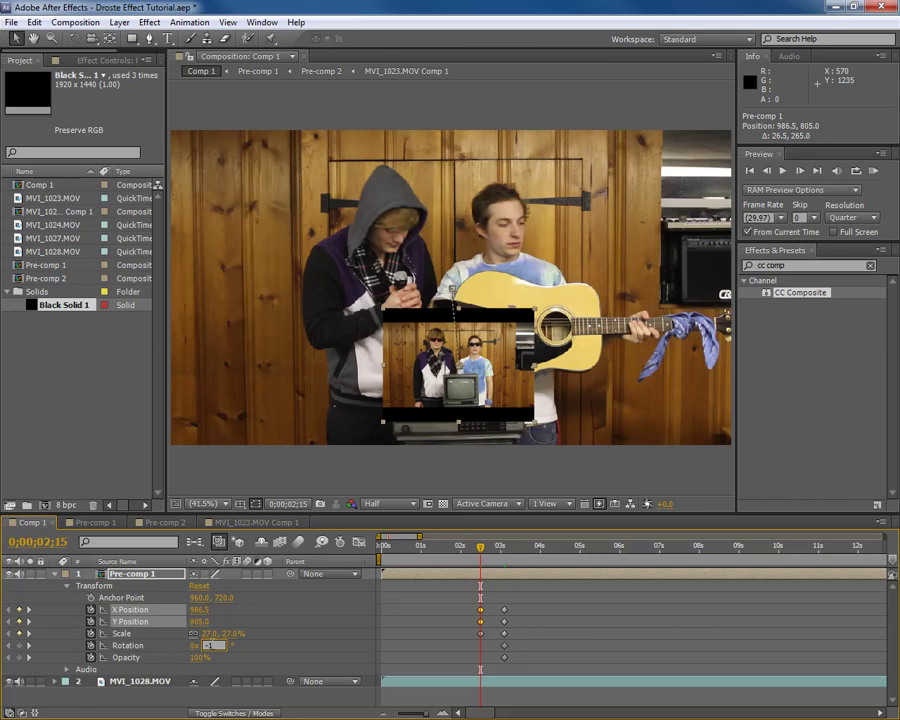
type("-1")
key("Return")
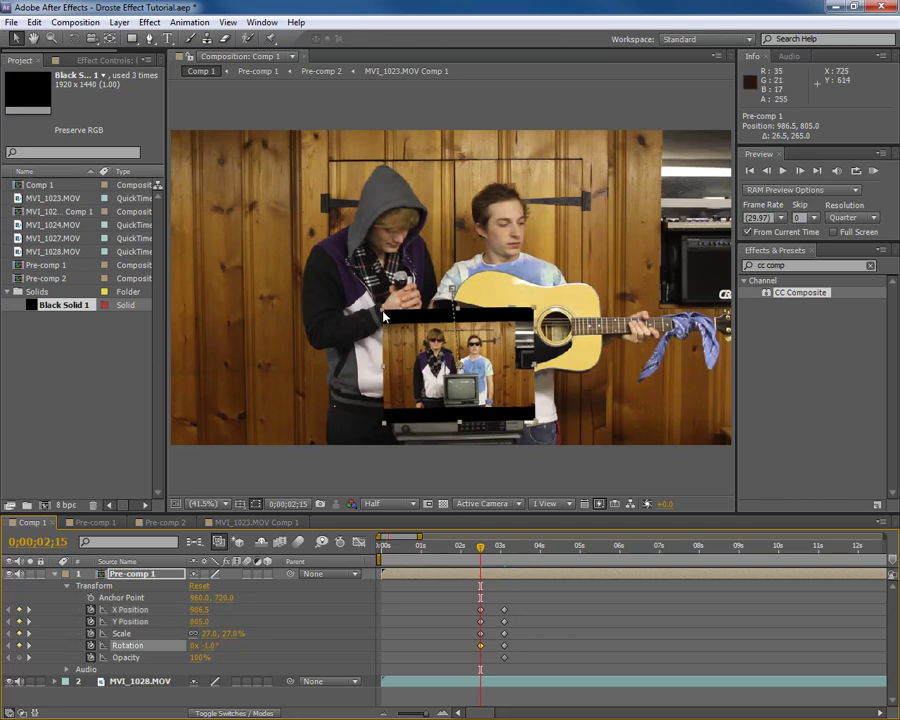
Step: Shrink the inset to 17.6%, lower its opacity to 86% and move it onto the TV screen
left_click_drag(383, 317, 395, 322)
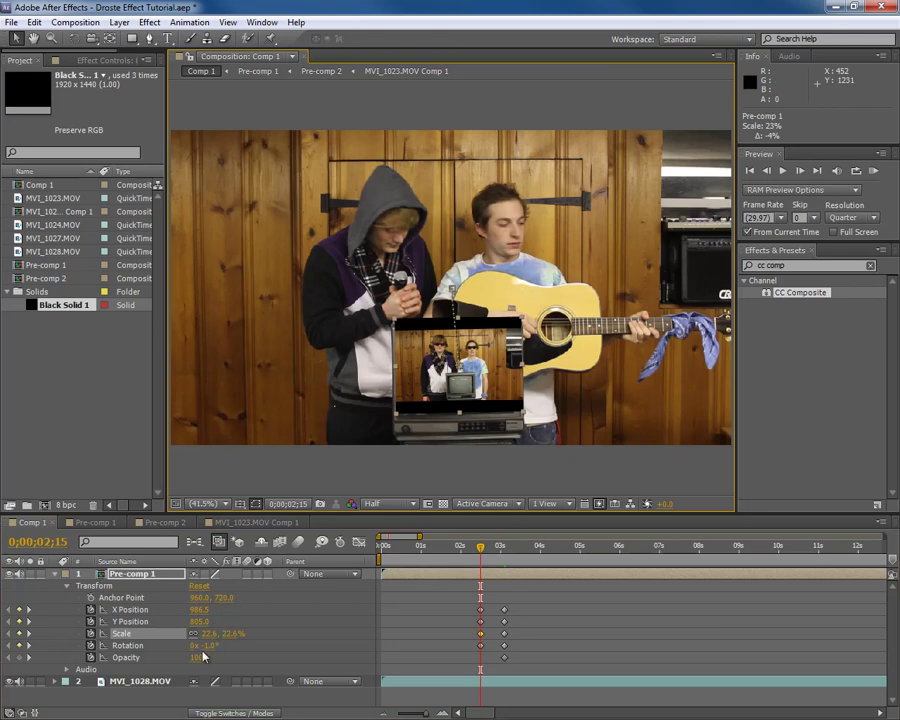
left_click_drag(203, 656, 195, 657)
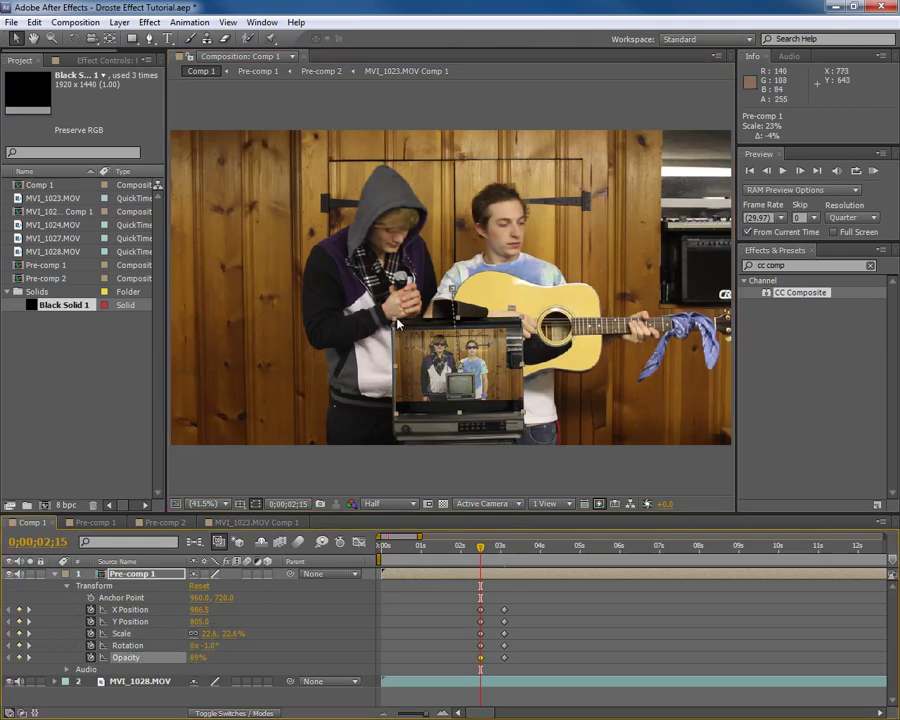
left_click_drag(394, 323, 399, 328)
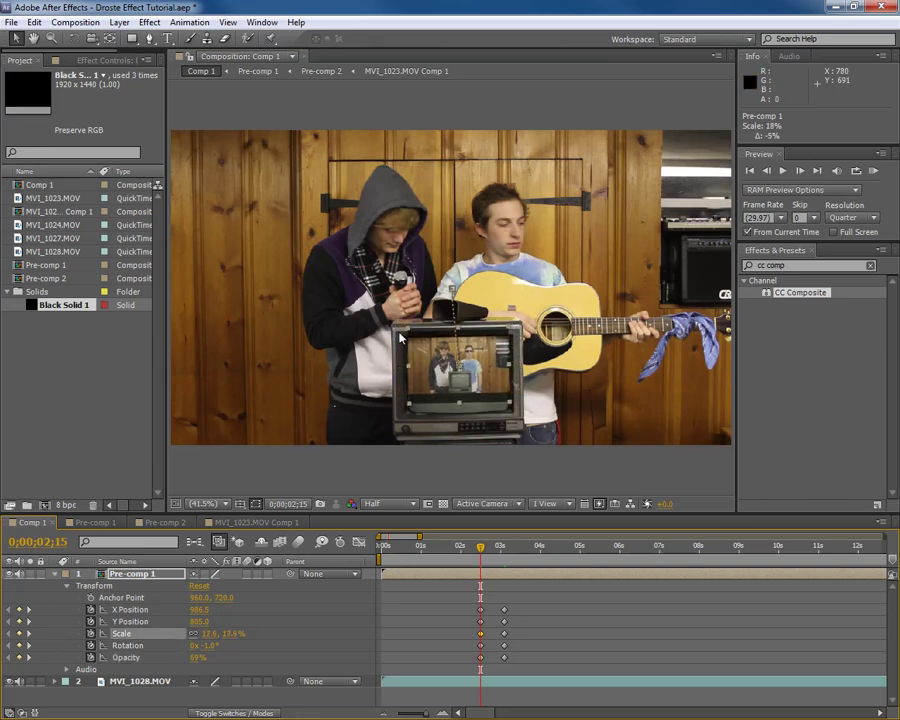
left_click_drag(431, 367, 430, 381)
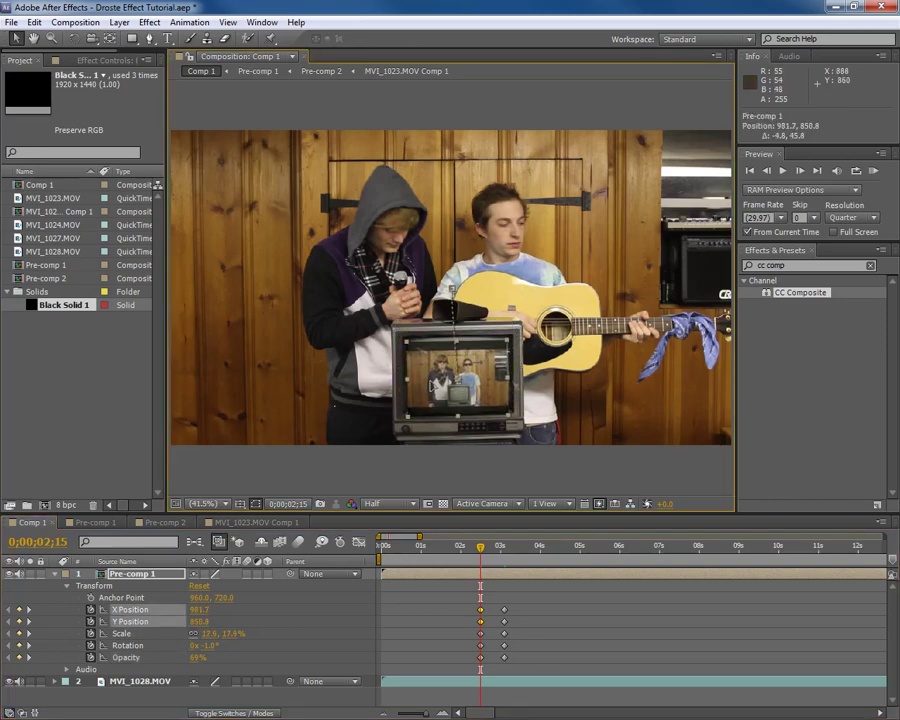
Step: Zoom the viewer to 100% on the TV and preview at Full resolution
key("z")
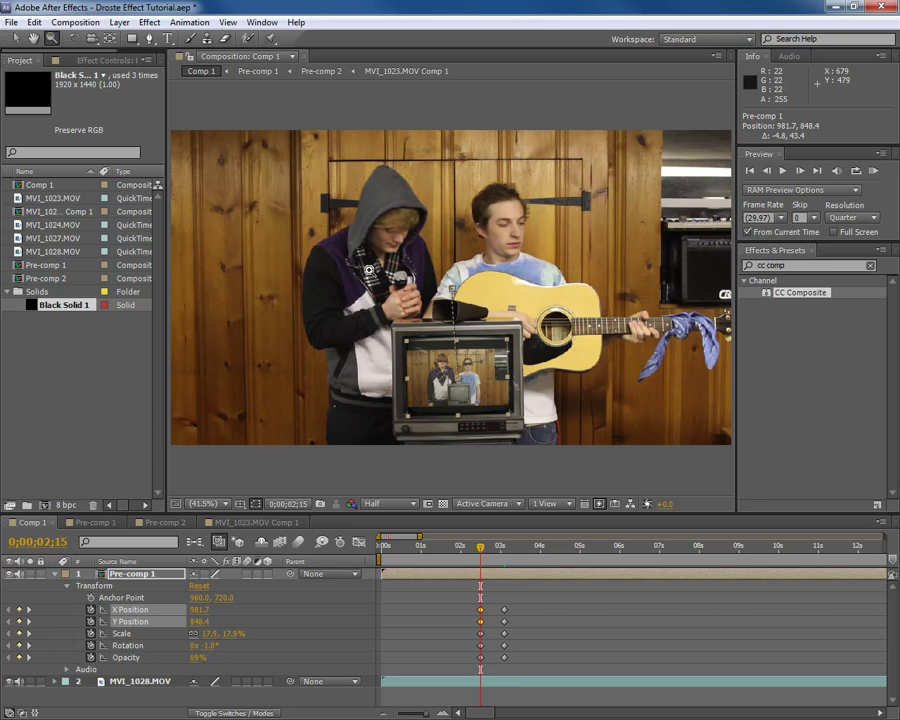
left_click(450, 280)
key("slash")
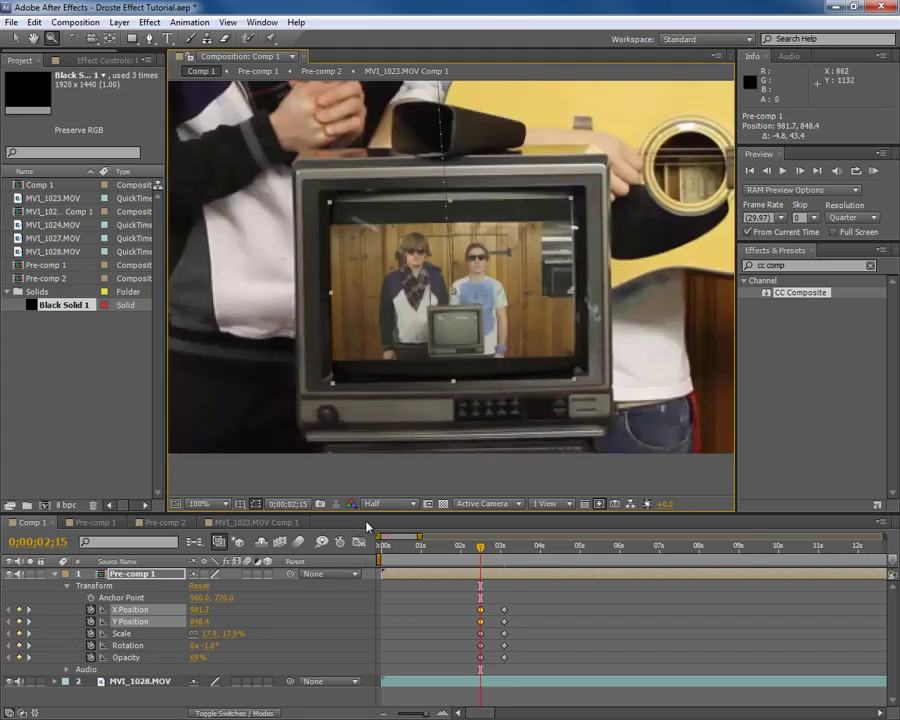
left_click(386, 505)
left_click(391, 541)
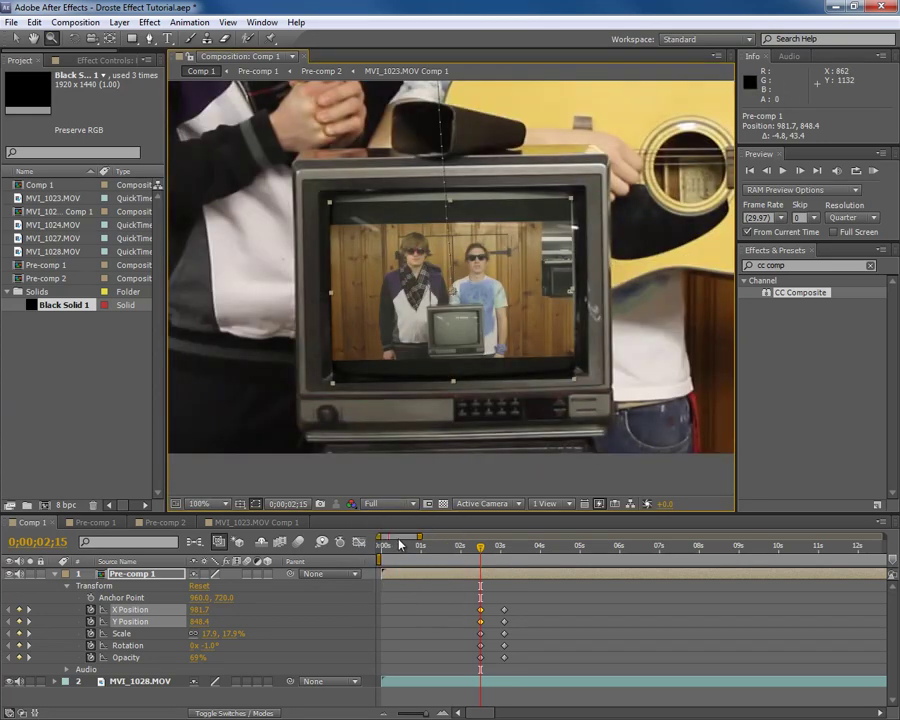
Step: Scale the inset up to 19% and nudge it to fill the TV screen
left_click(16, 38)
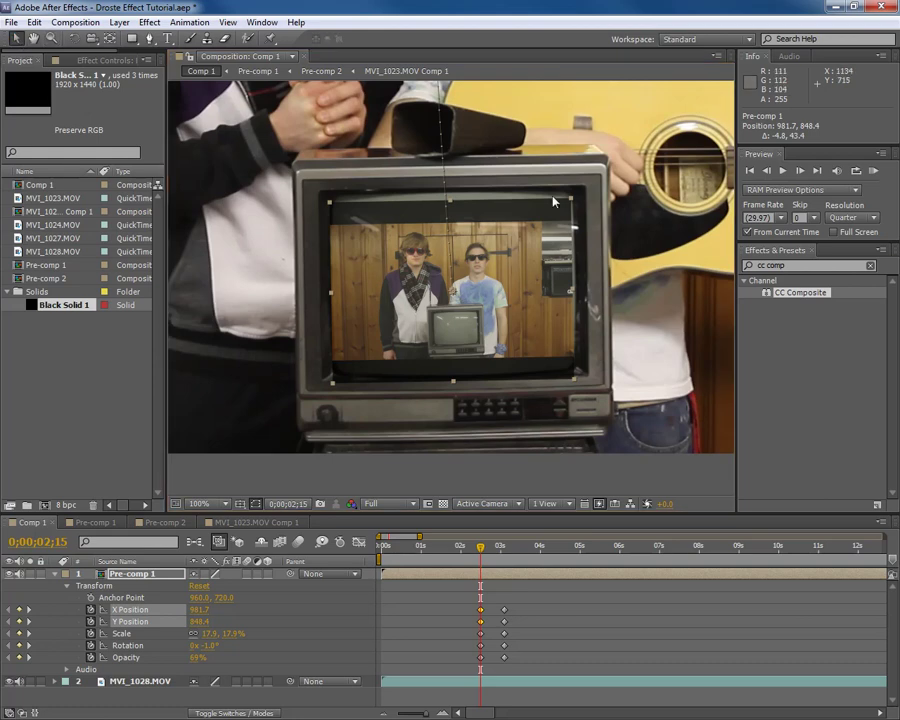
left_click_drag(571, 204, 579, 193)
left_click_drag(521, 262, 528, 262)
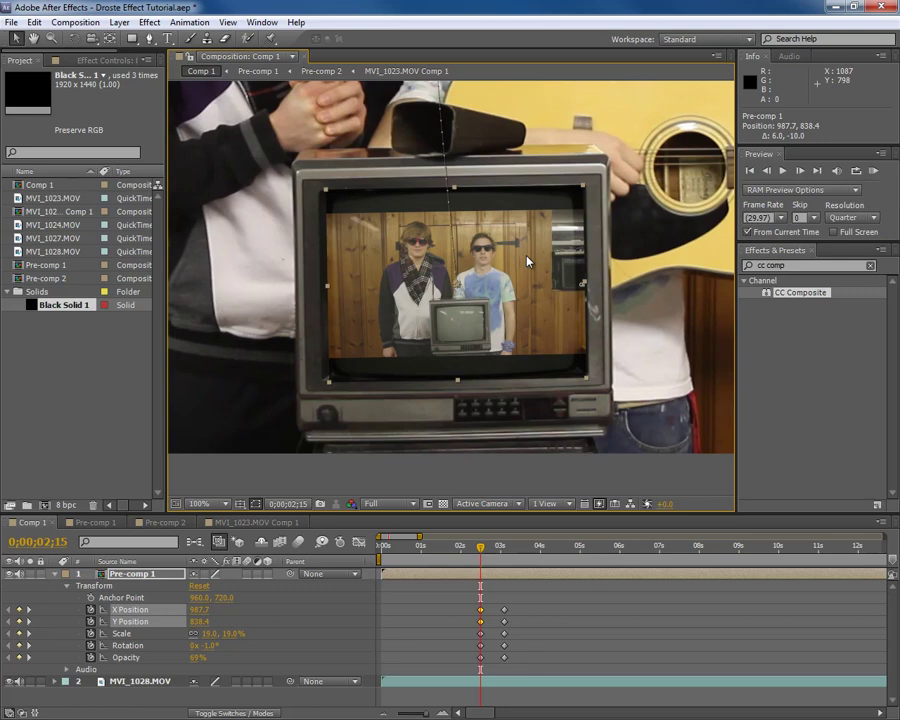
left_click(200, 503)
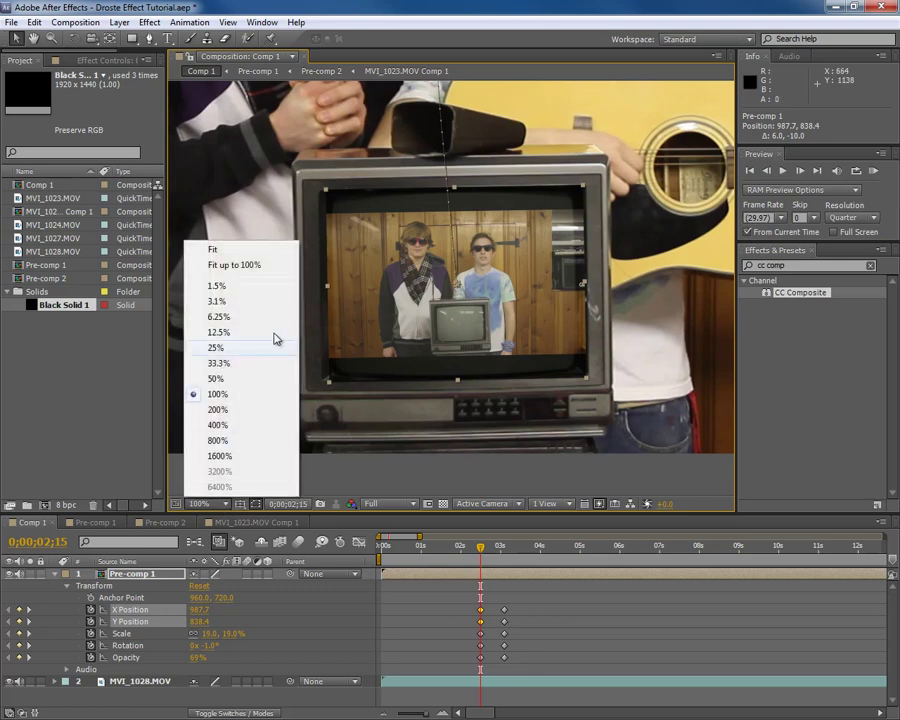
left_click(263, 266)
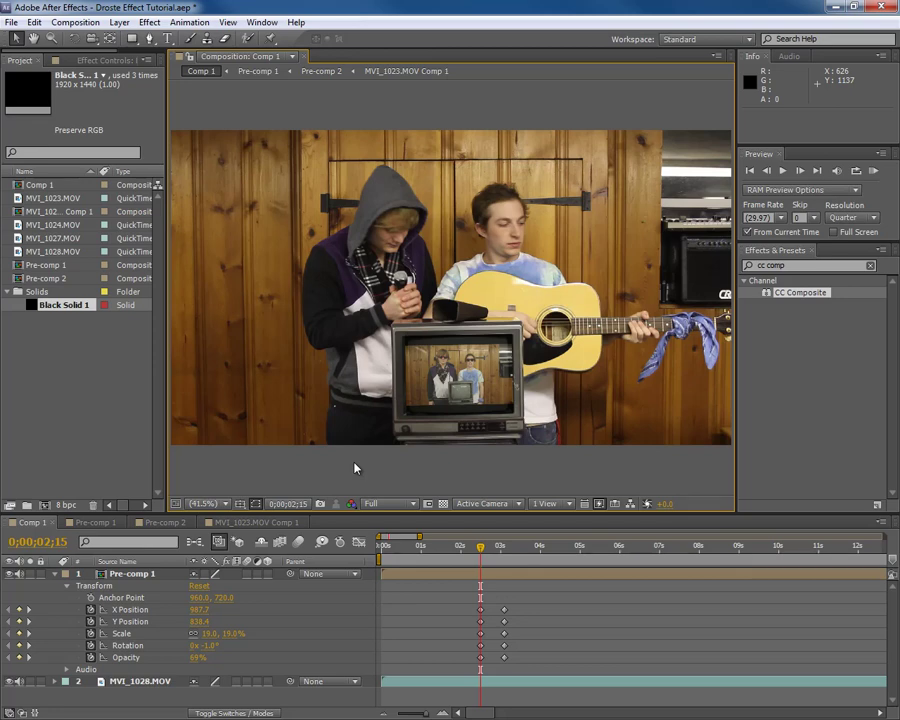
left_click(214, 505)
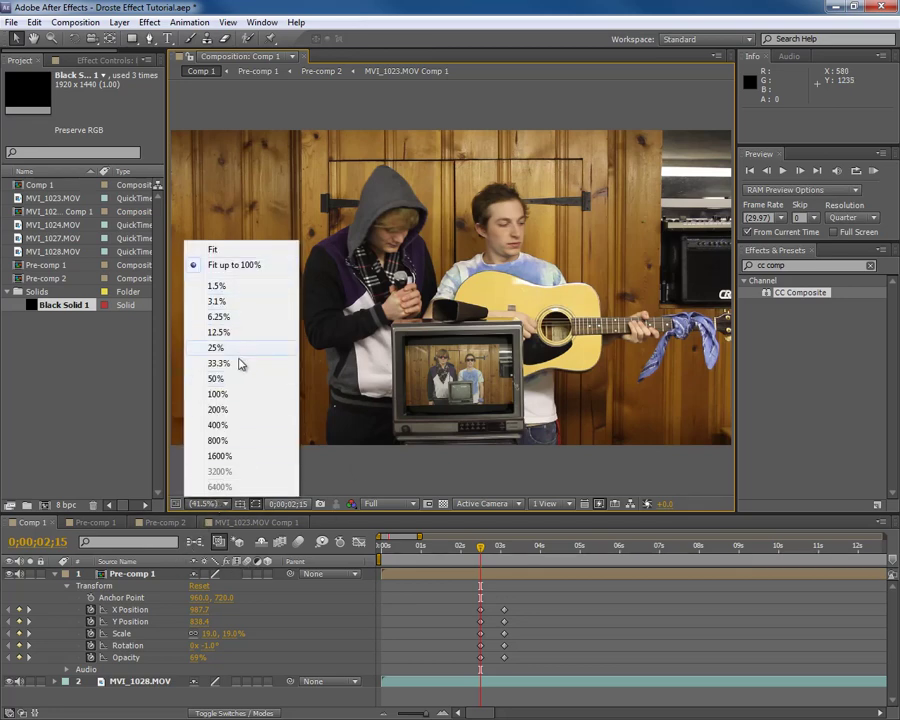
left_click(233, 396)
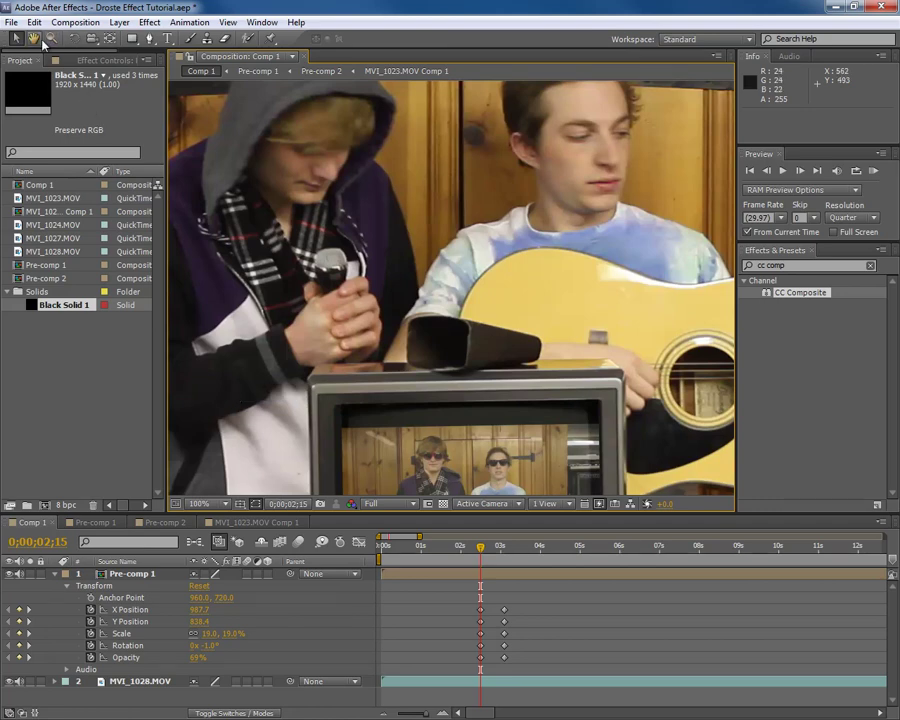
left_click(33, 38)
left_click_drag(263, 330, 236, 176)
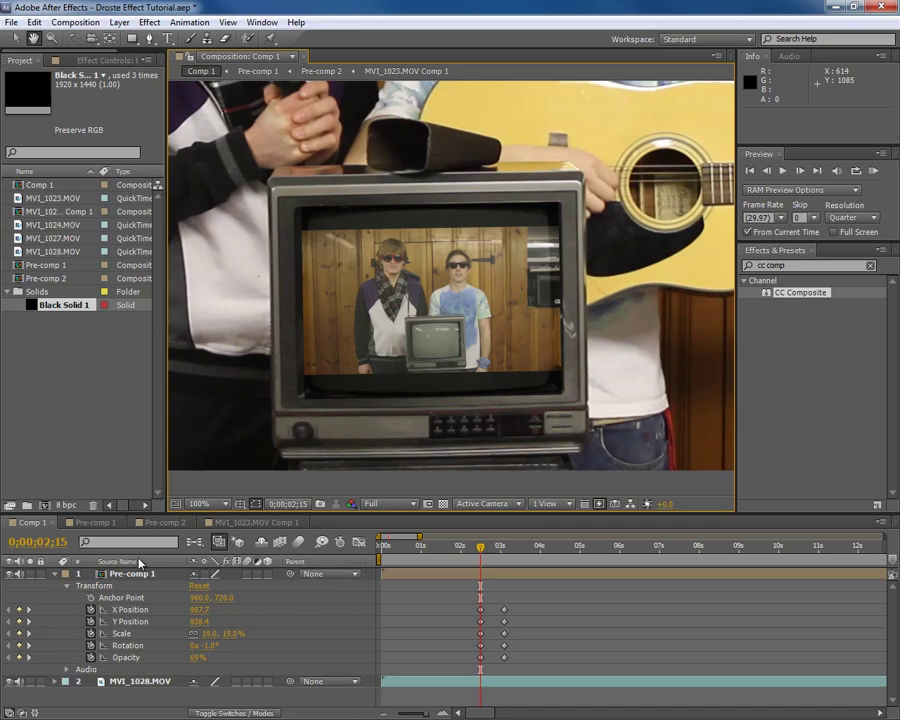
Step: Start a mask on Pre-comp 1 along the TV screen's top and left edges
left_click(15, 38)
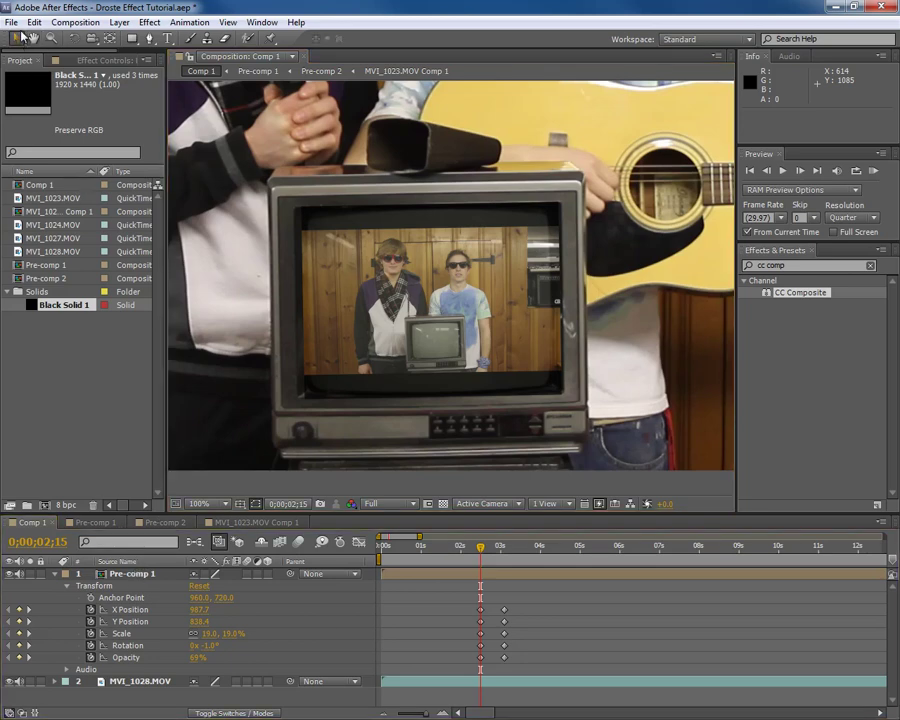
left_click(132, 573)
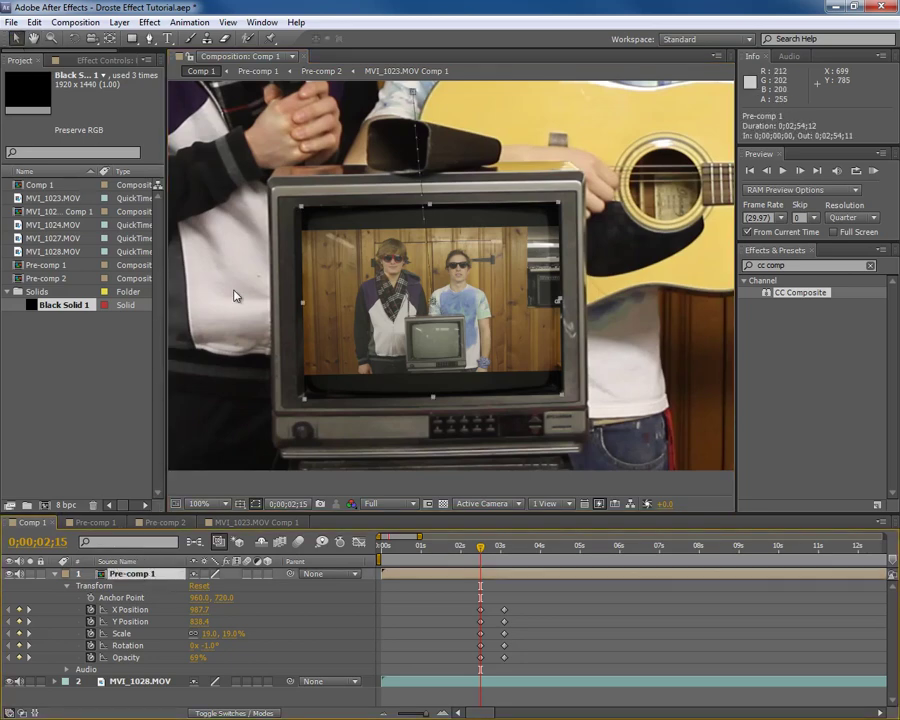
left_click(149, 38)
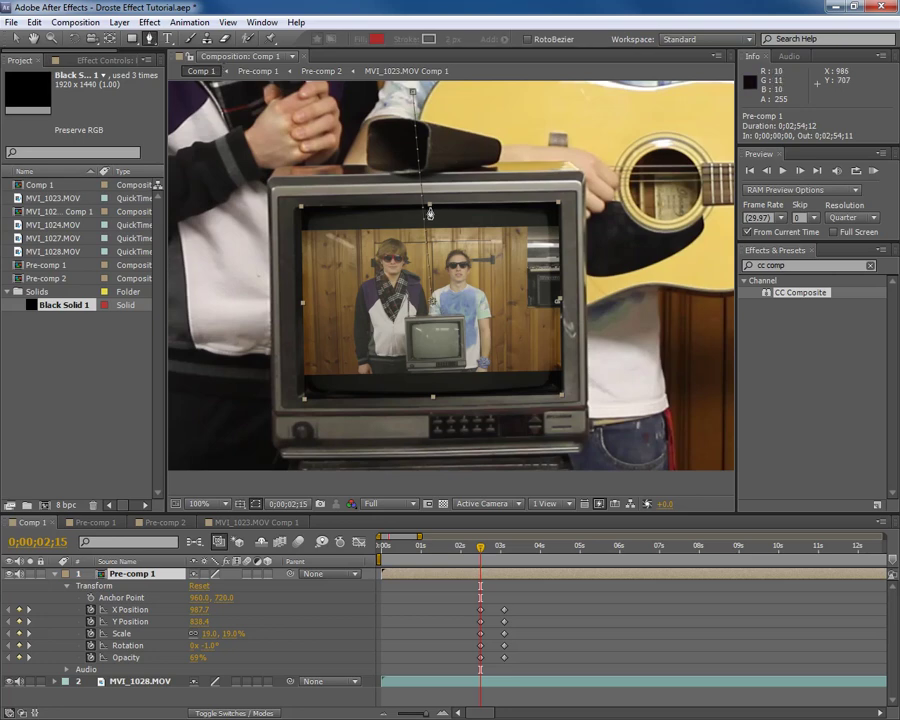
left_click_drag(429, 208, 397, 208)
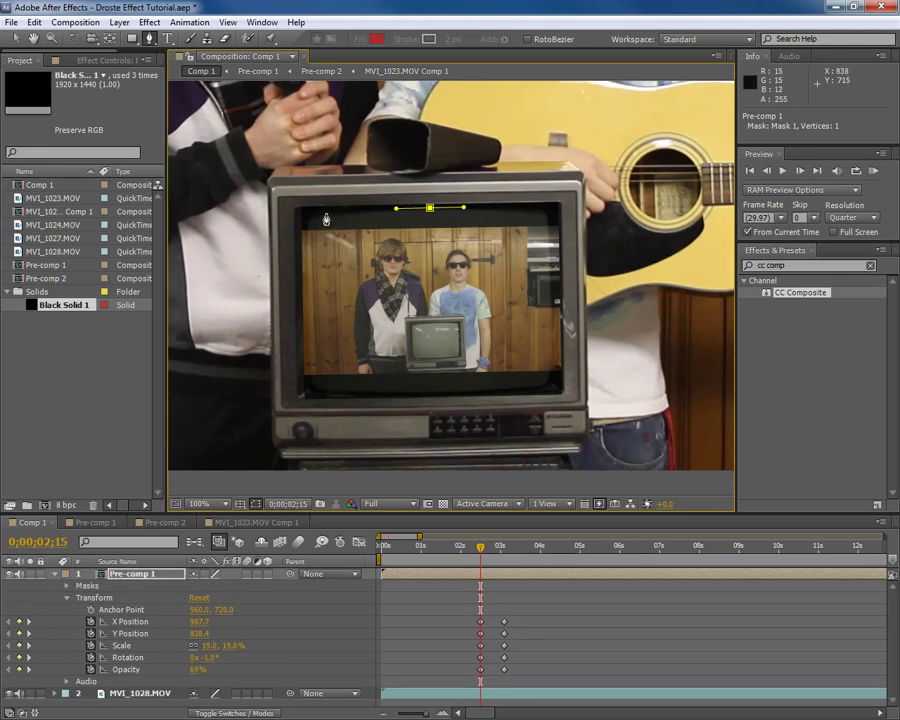
left_click_drag(327, 213, 316, 215)
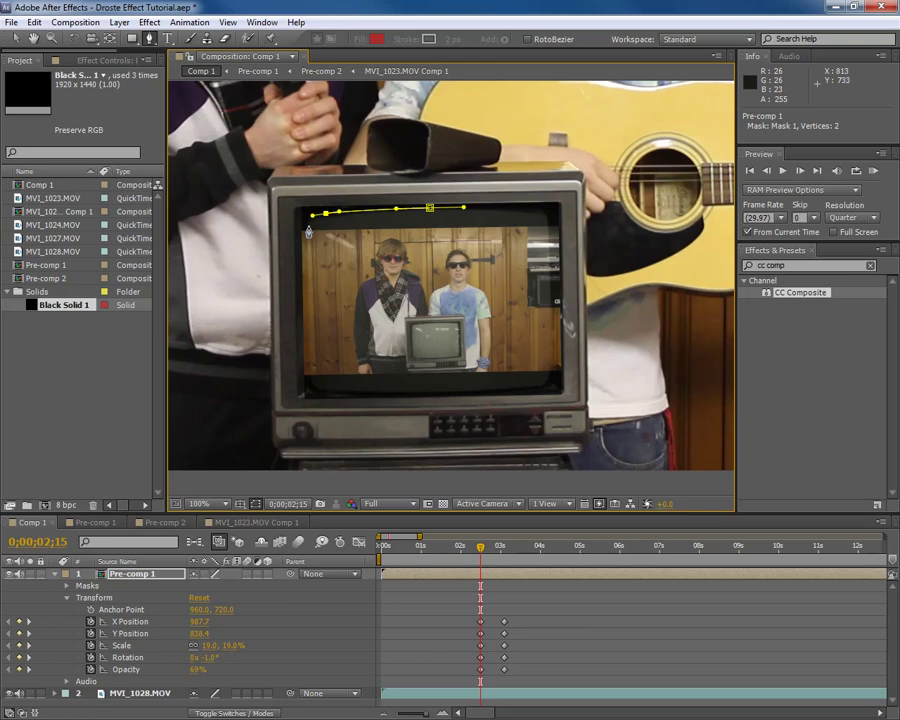
left_click(305, 228)
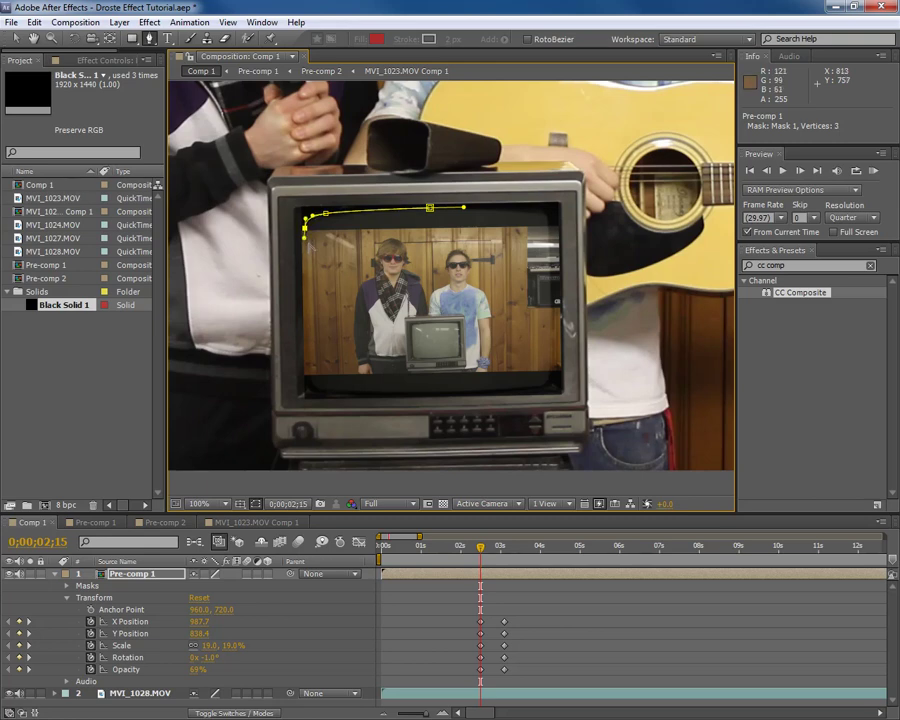
left_click(311, 374)
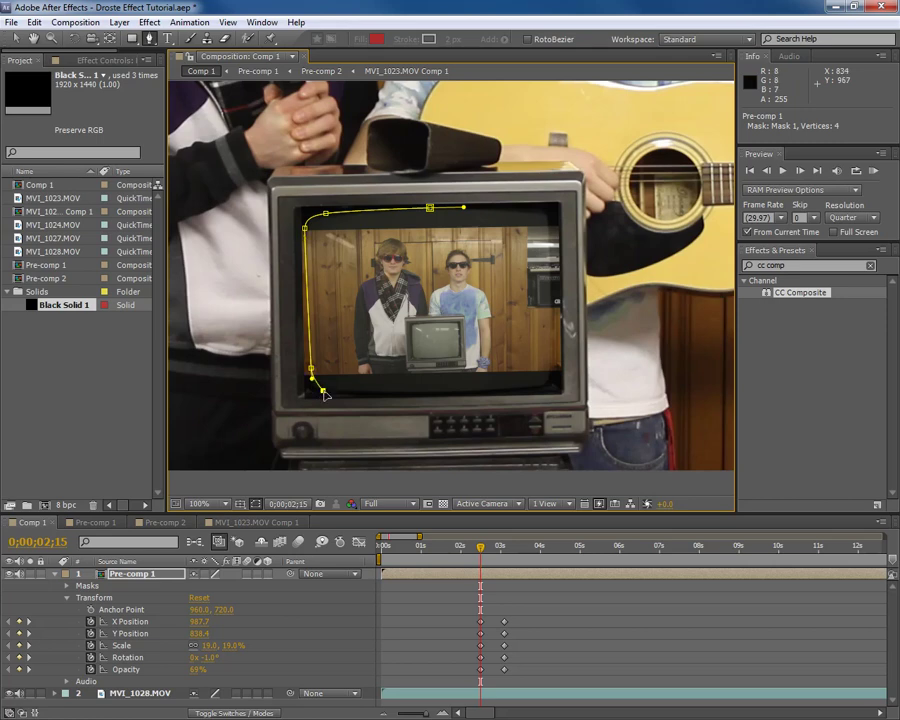
left_click_drag(321, 389, 333, 397)
Step: Continue the mask along the screen's bottom and right edges and close it at the top
left_click(436, 400)
left_click_drag(435, 400, 460, 397)
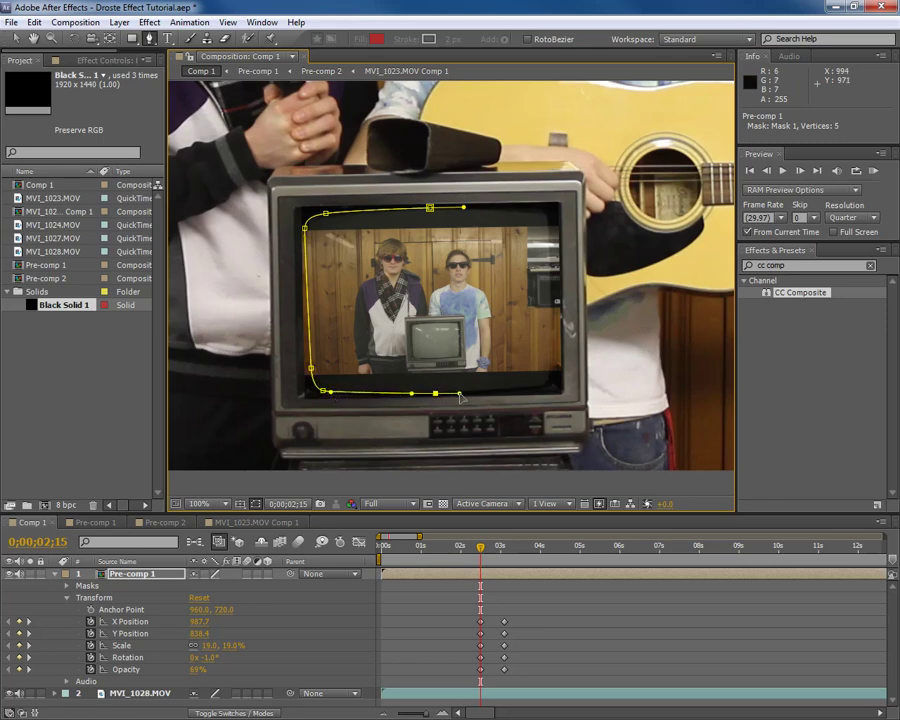
left_click(460, 397)
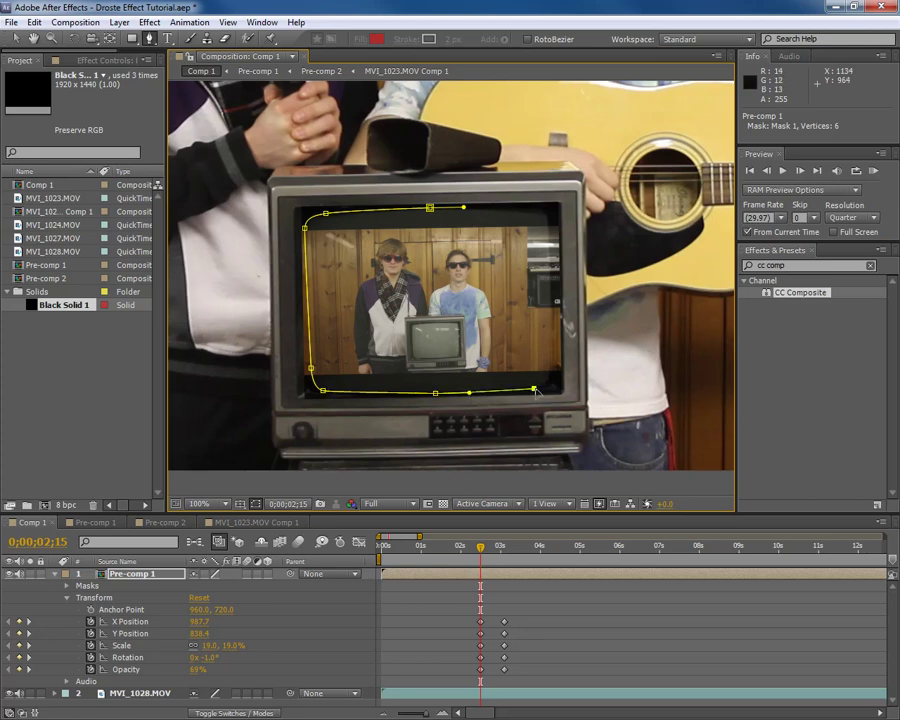
left_click(535, 390)
left_click_drag(548, 387, 553, 354)
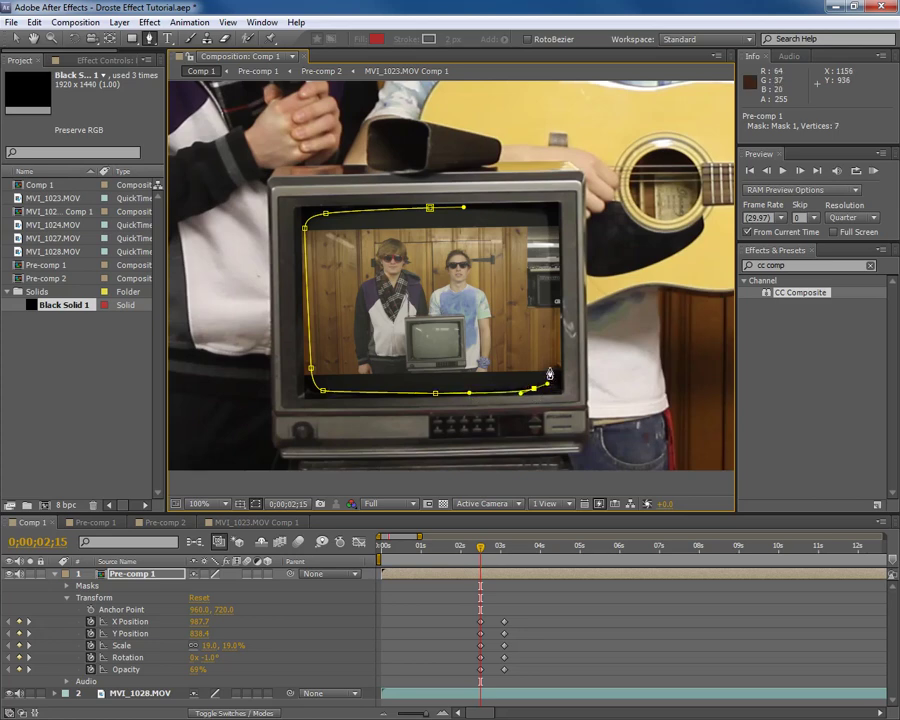
left_click(551, 360)
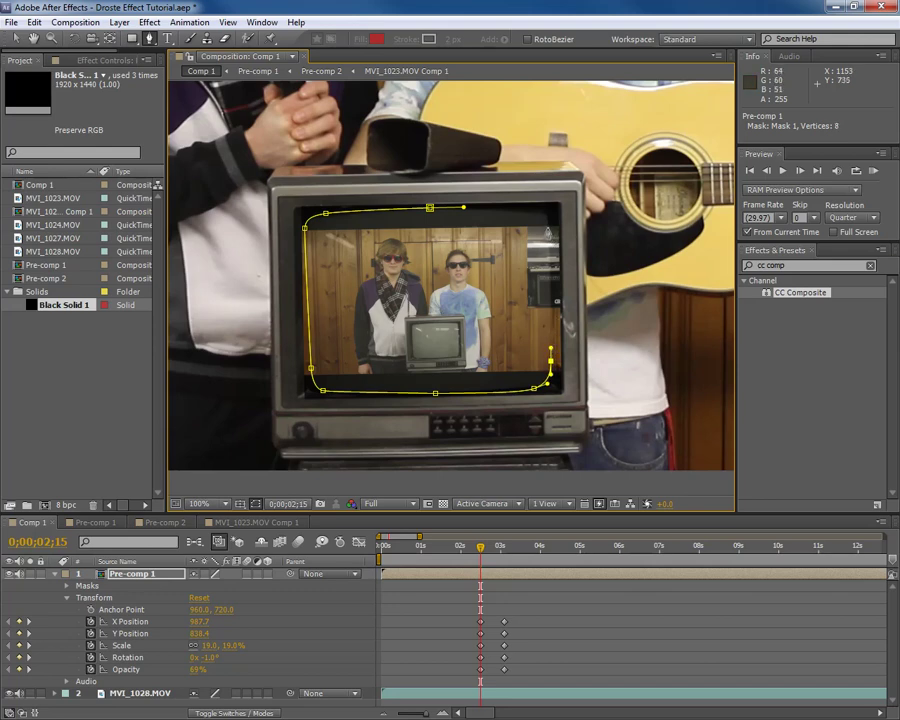
left_click_drag(551, 361, 546, 229)
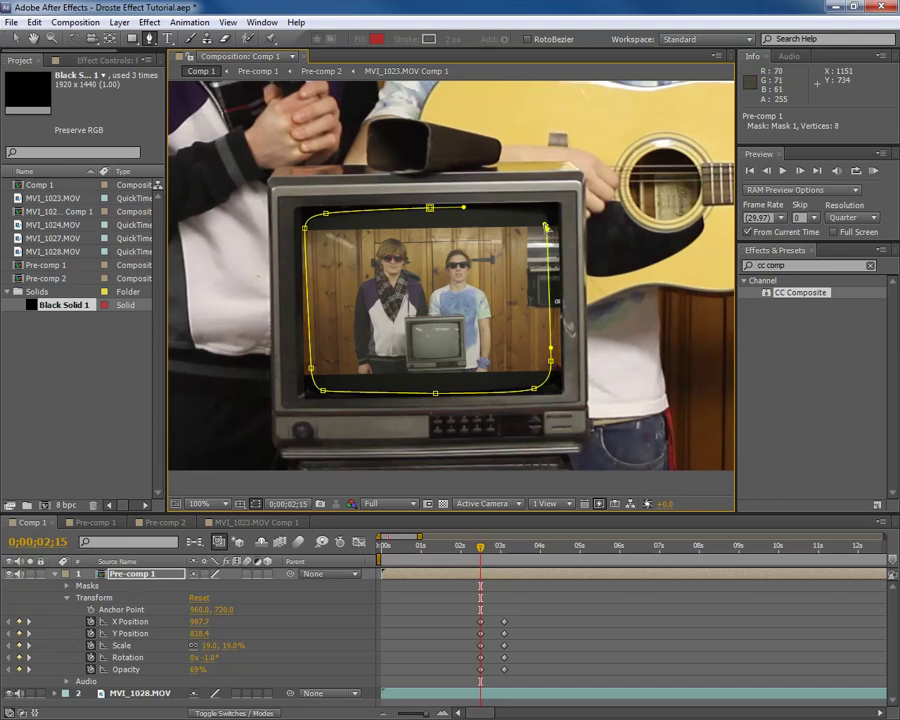
left_click(530, 213)
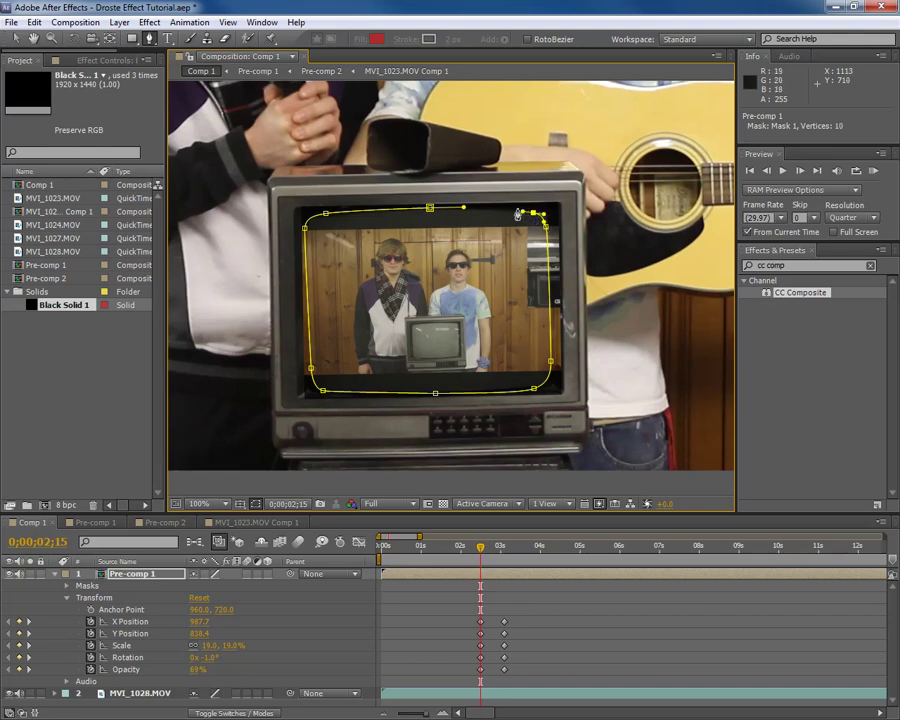
left_click(430, 212)
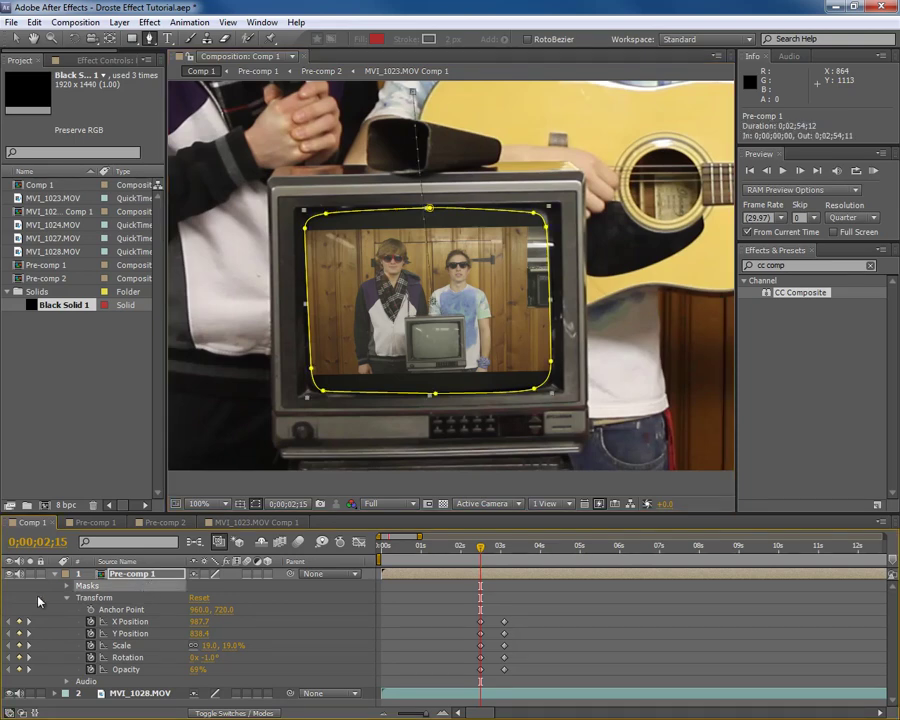
Step: Restore accidentally deleted mask points and adjust vertices so the mask follows the screen edges
left_click(38, 600)
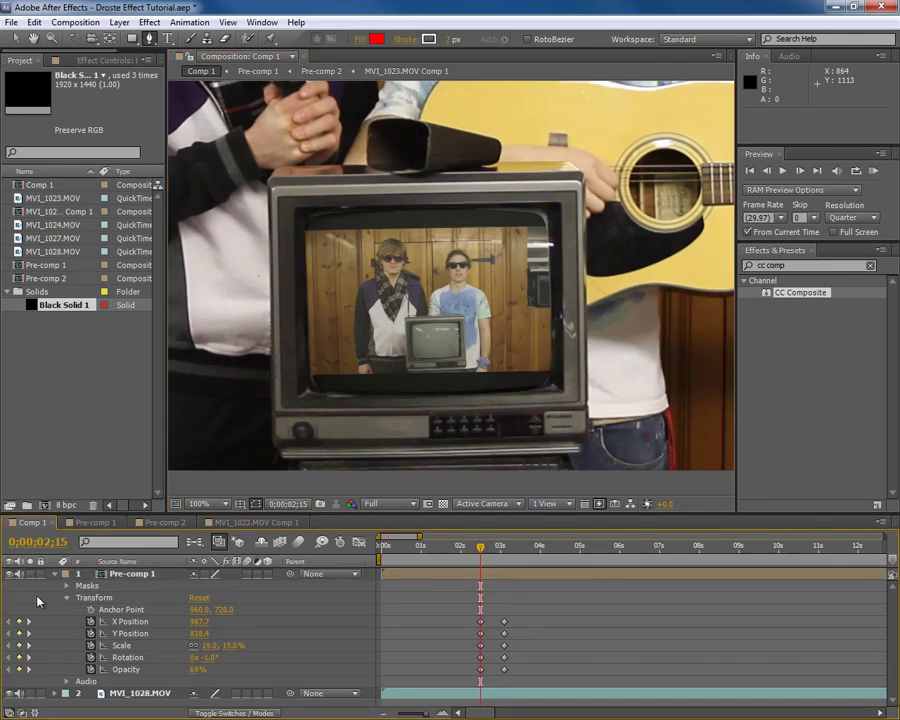
left_click(92, 587)
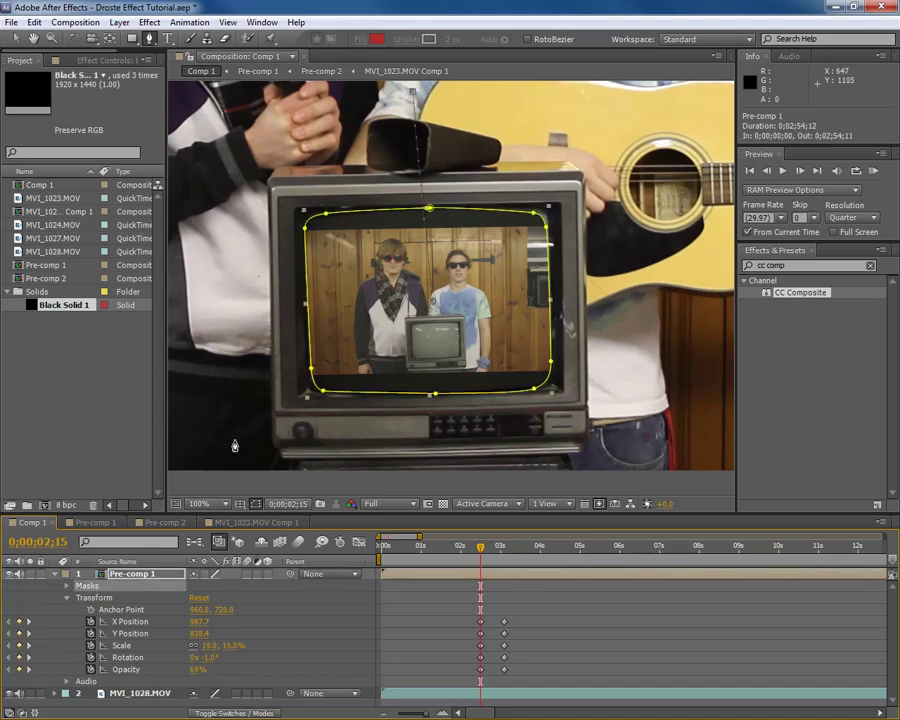
key("ctrl+z")
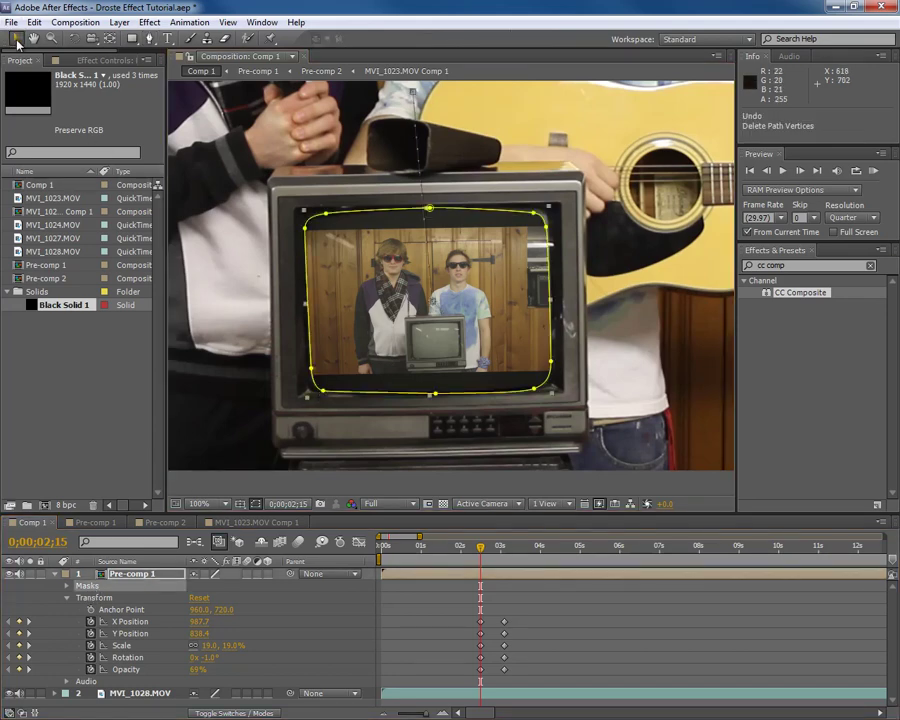
left_click(15, 38)
left_click(310, 372)
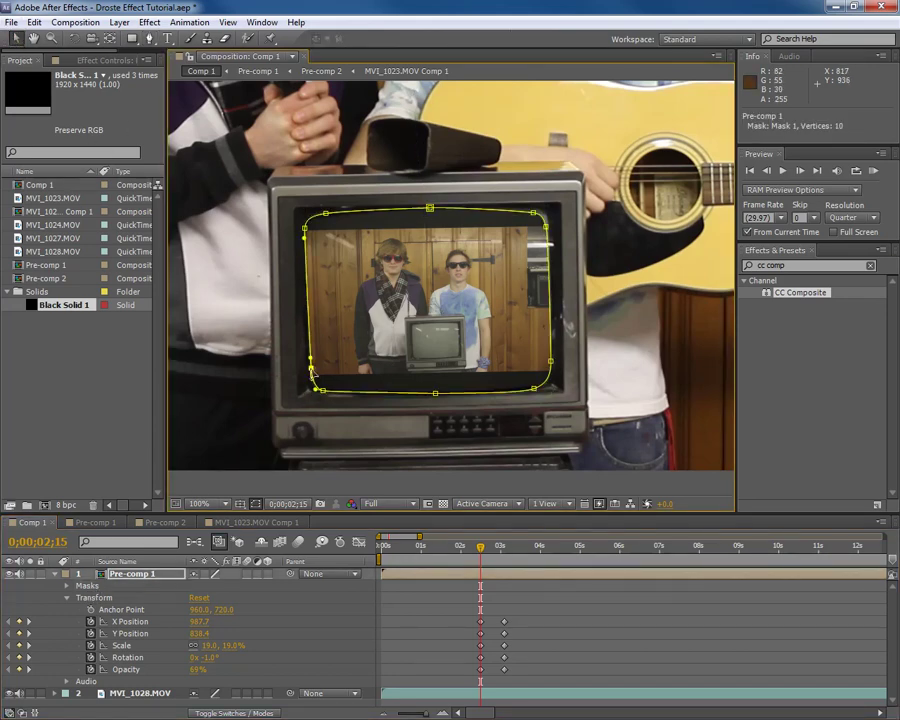
left_click(309, 371)
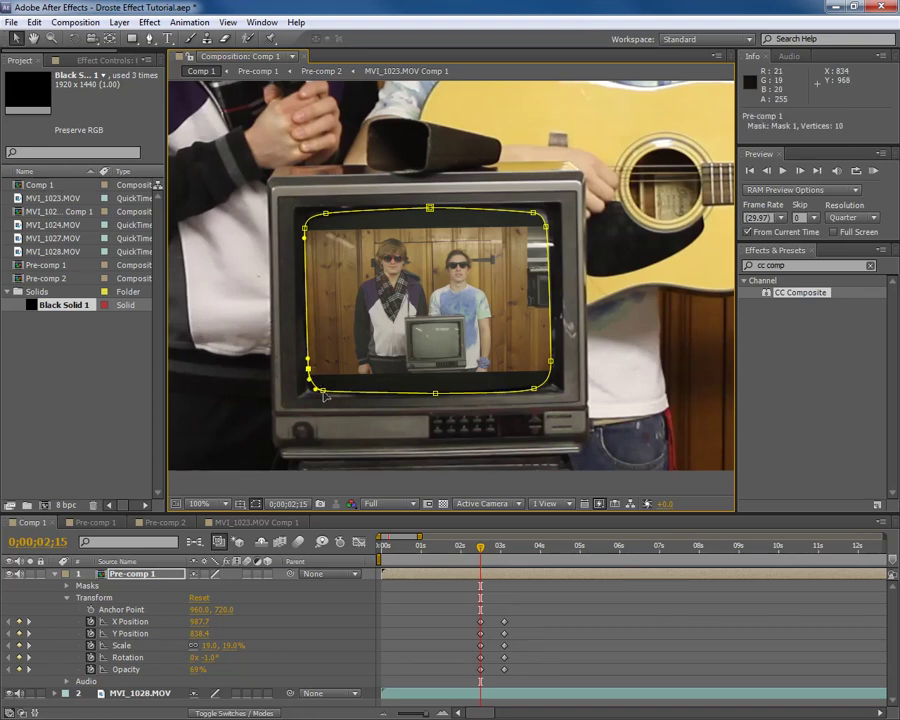
left_click_drag(300, 362, 418, 402)
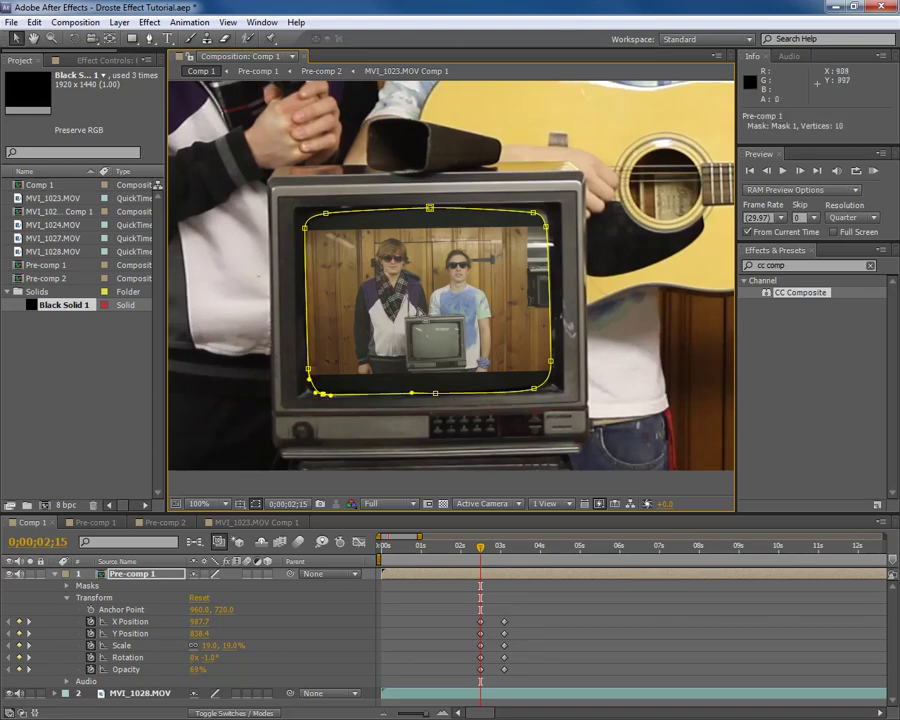
left_click(546, 228)
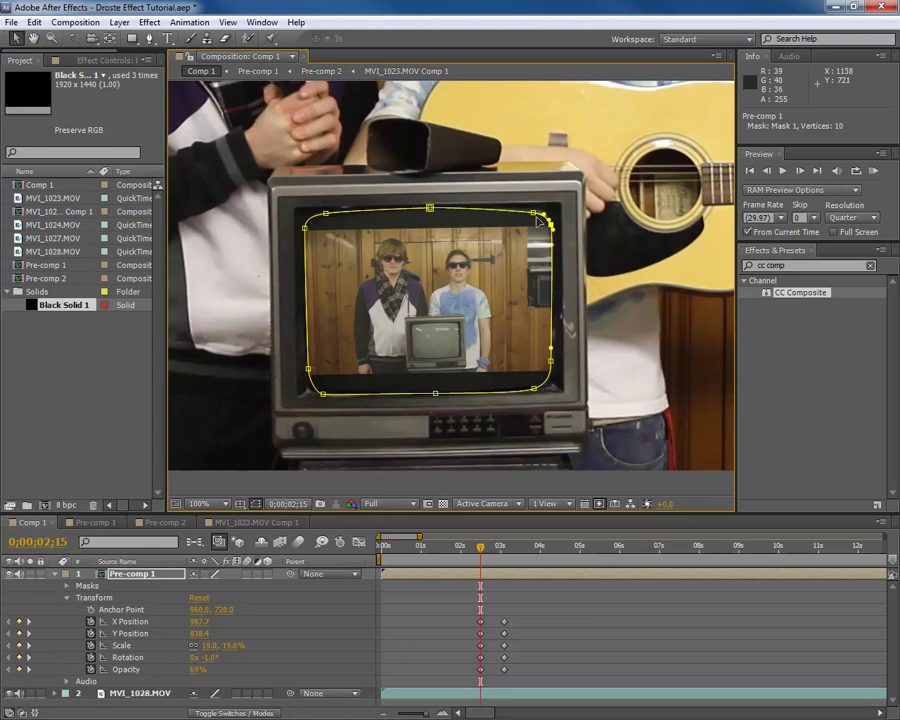
left_click_drag(538, 218, 543, 212)
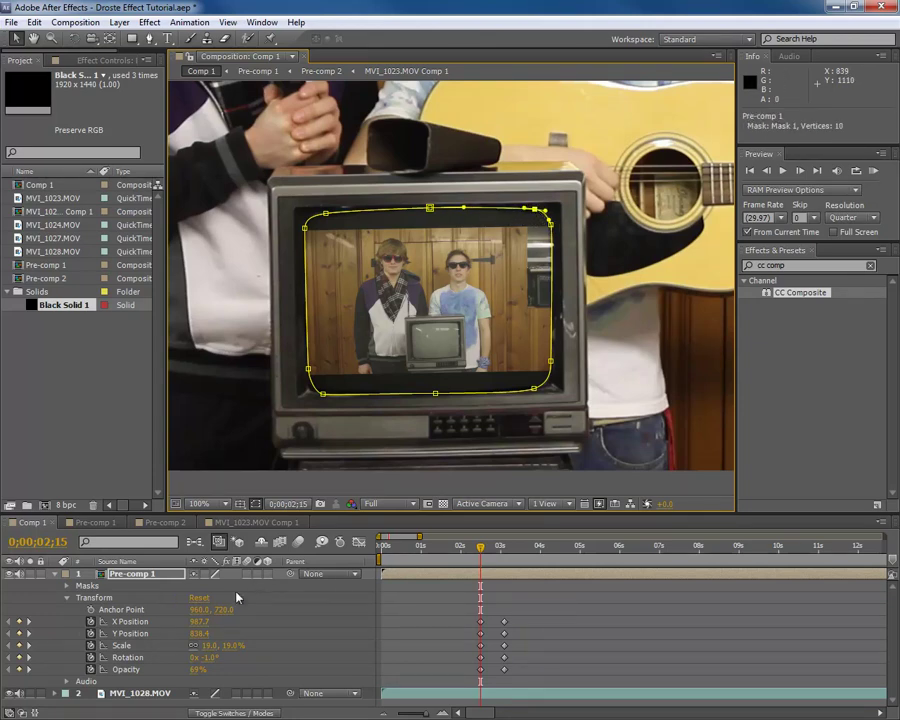
Step: Give Pre-comp 1's Mask 1 a 50-pixel feather
left_click(67, 587)
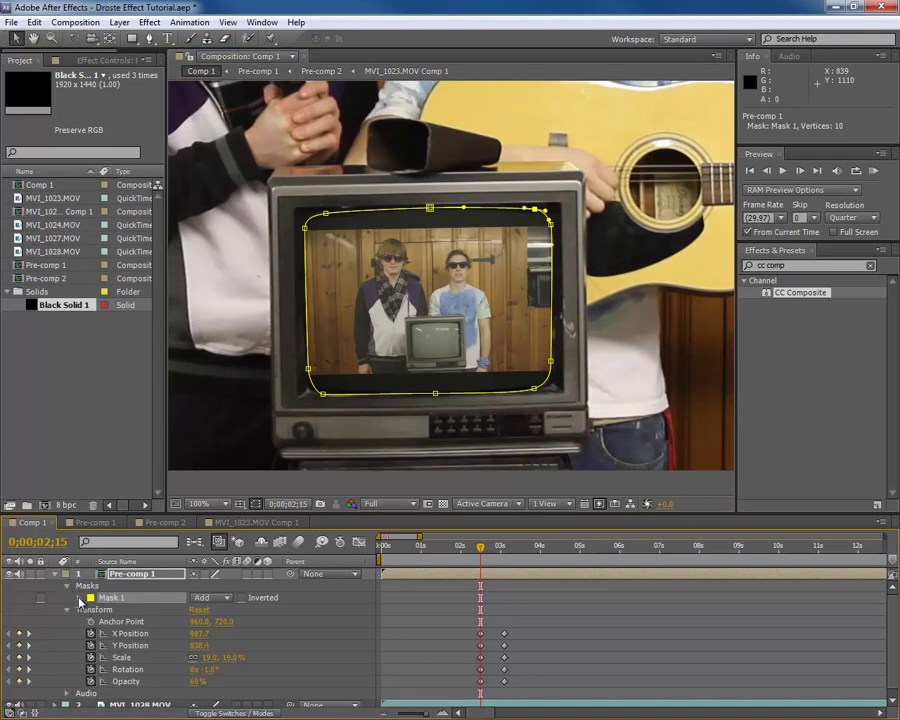
left_click(80, 598)
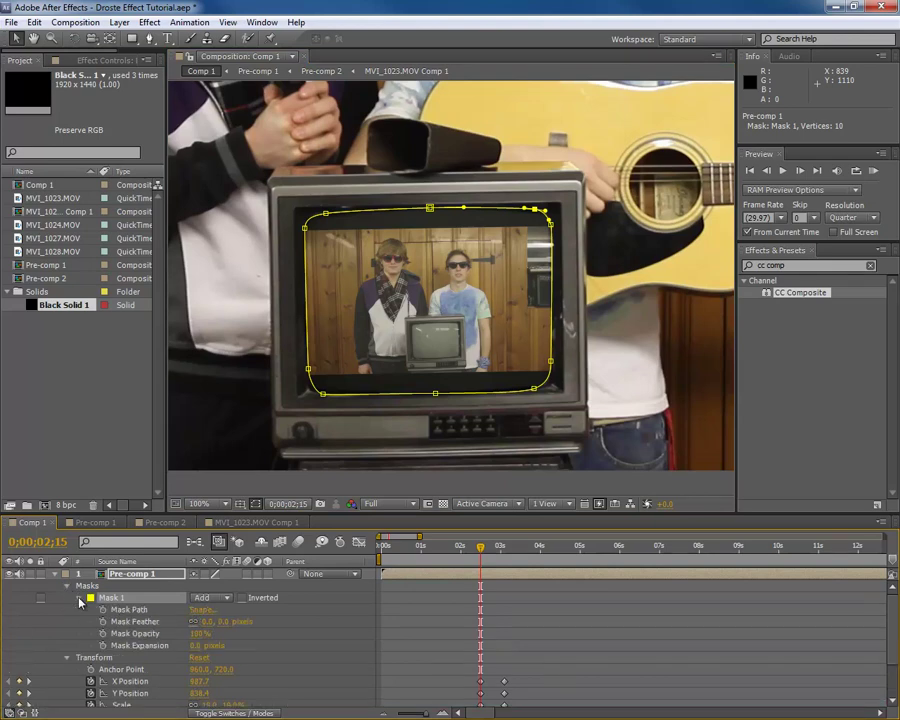
left_click(207, 621)
type("50")
key("Return")
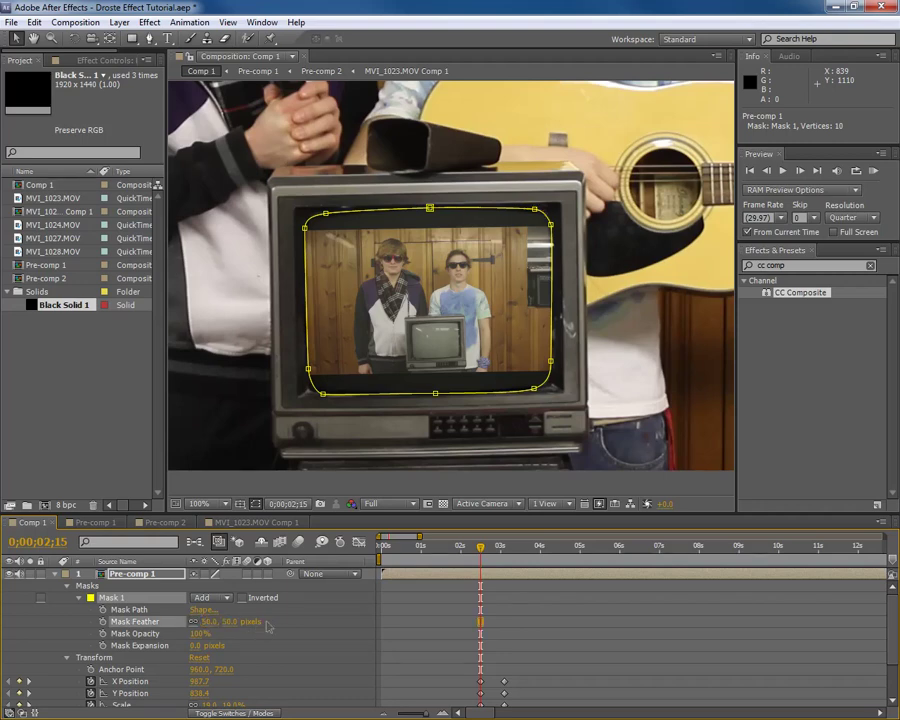
left_click(60, 623)
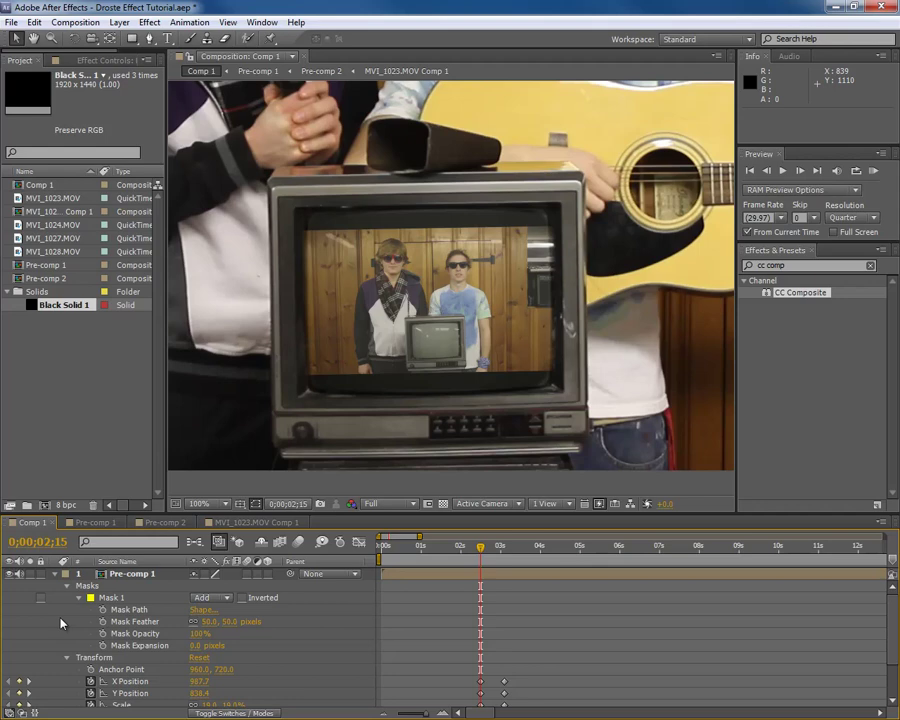
Step: Undo the last mask path edit and reshape the bottom-left corner of Mask 1
left_click(110, 598)
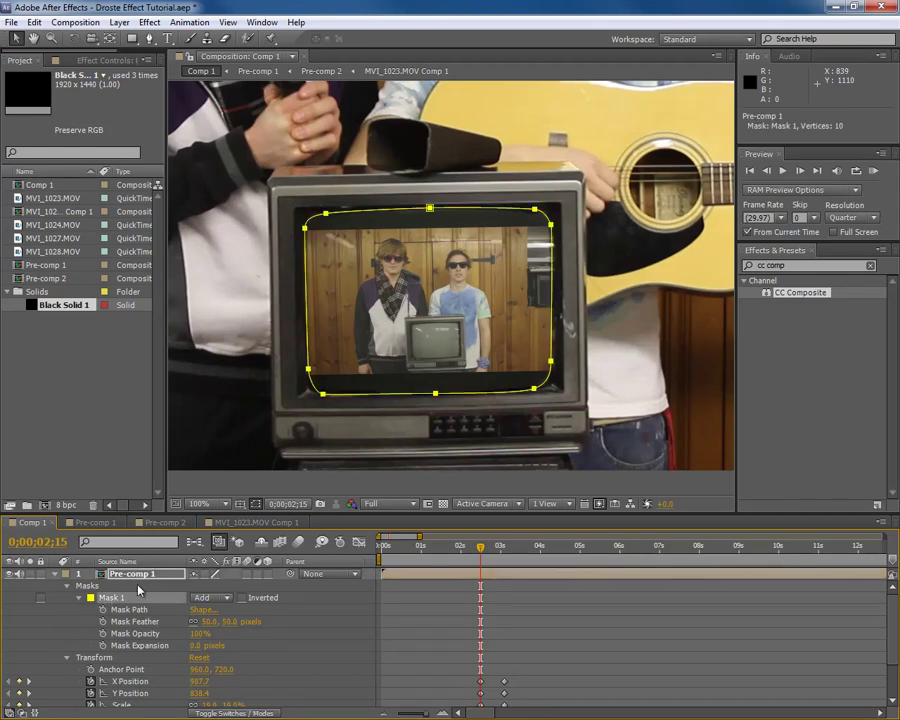
key("ctrl+z")
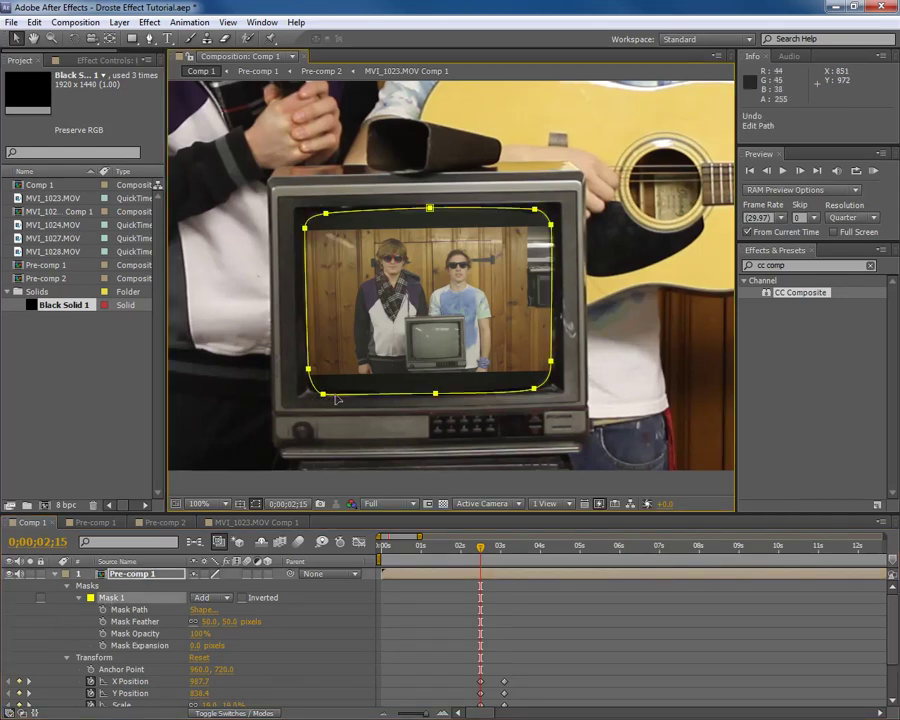
left_click(323, 395)
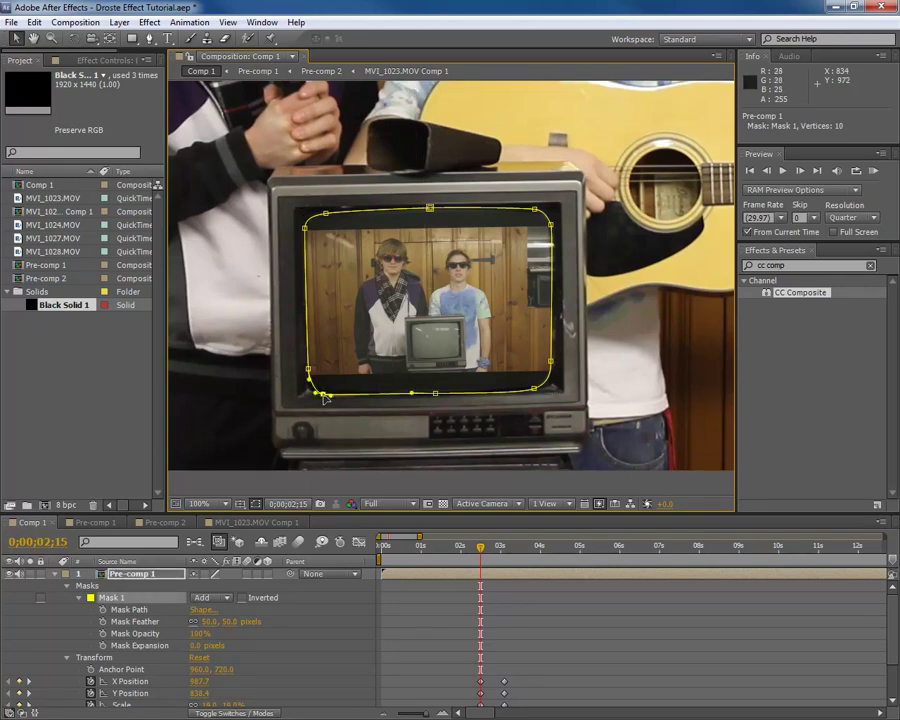
left_click_drag(323, 396, 319, 394)
left_click(307, 619)
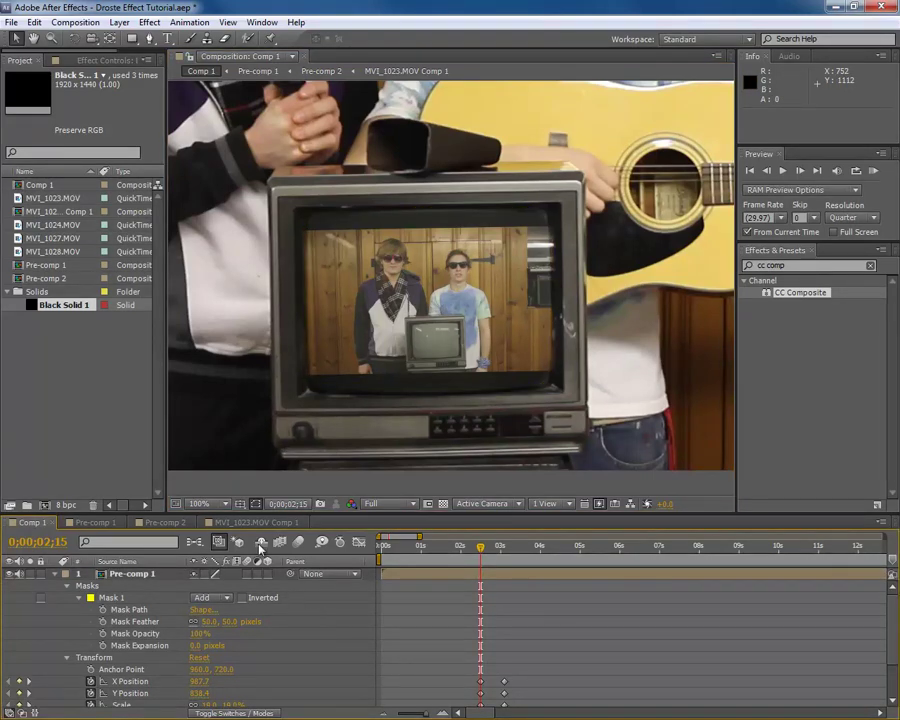
left_click(218, 505)
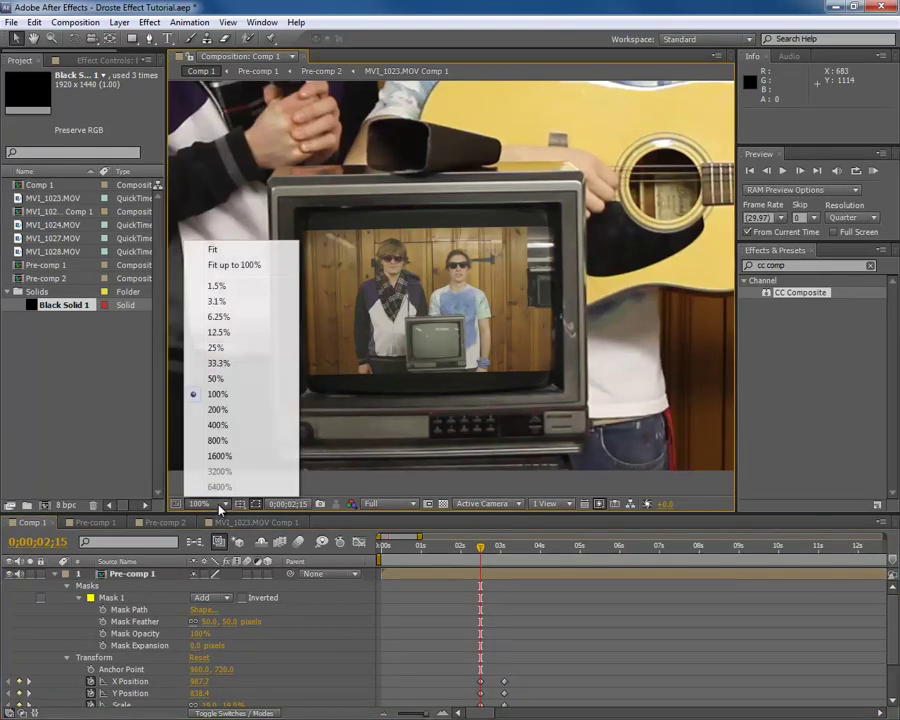
Step: Fit the whole composition in the viewer and apply CC Composite to Pre-comp 1
left_click(245, 267)
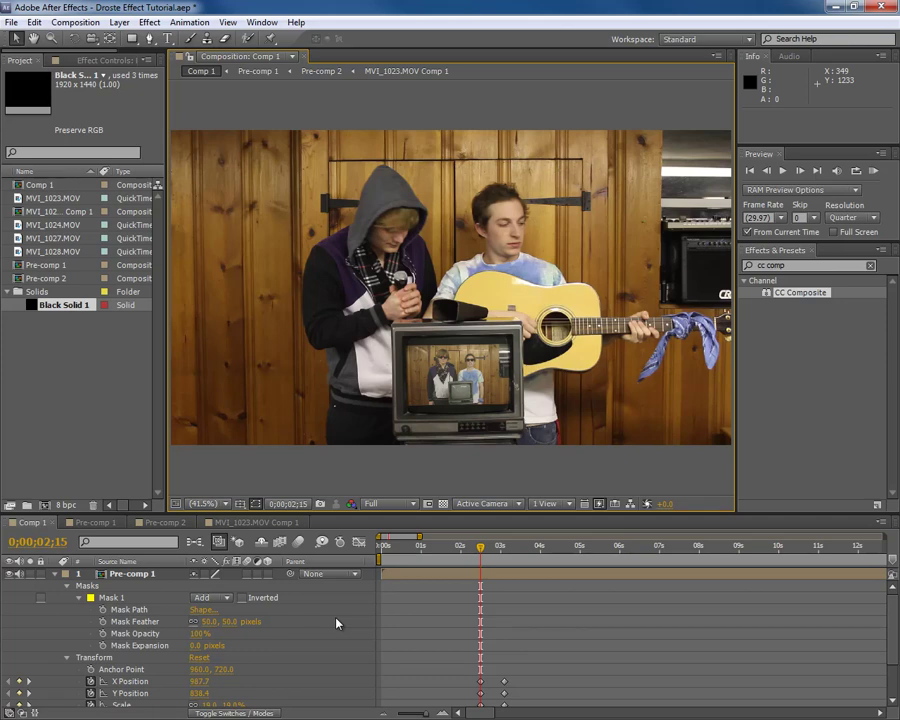
left_click(801, 294)
left_click_drag(801, 294, 148, 581)
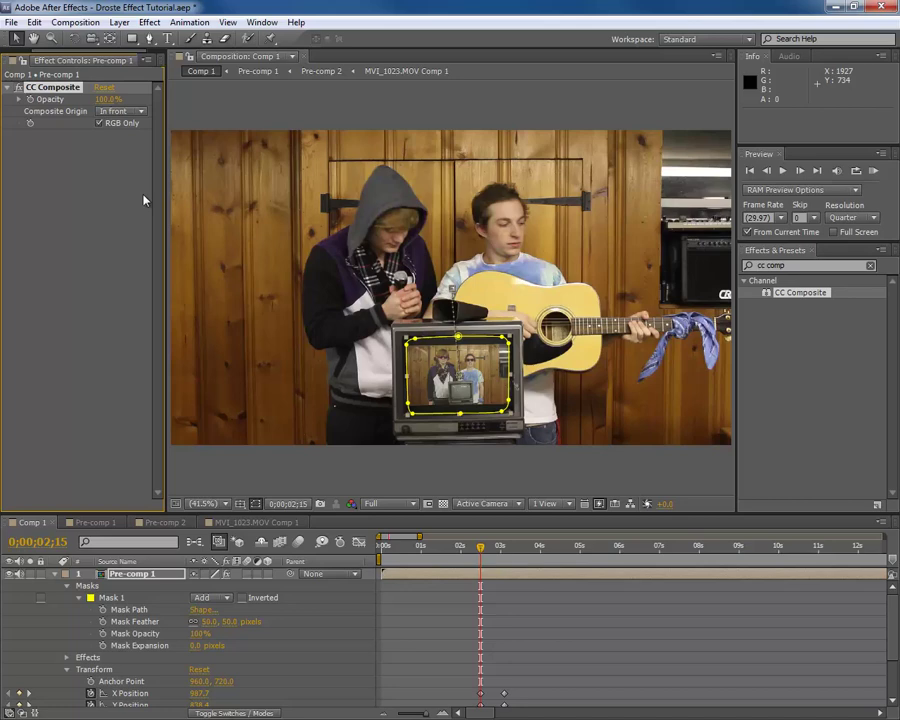
Step: Set CC Composite to Multiply blending at 50% opacity
left_click(135, 111)
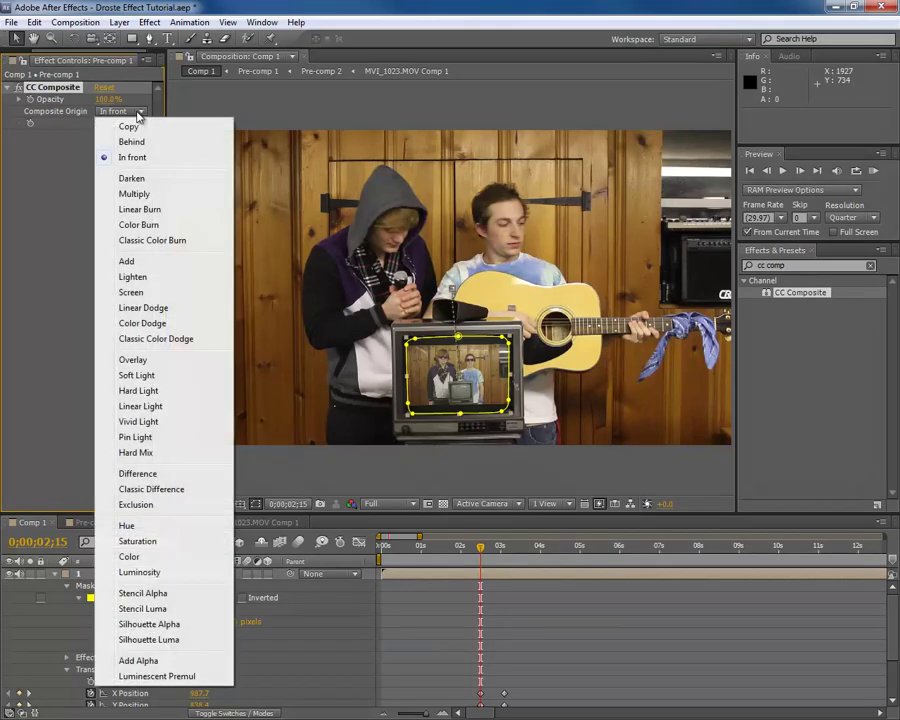
left_click(134, 194)
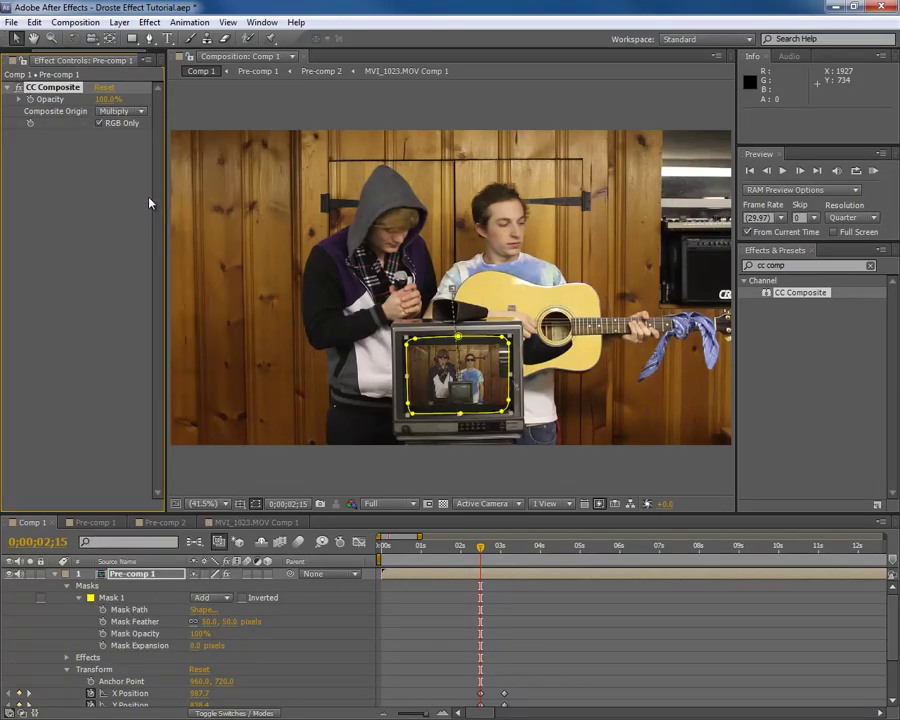
left_click(106, 100)
type("50")
key("Return")
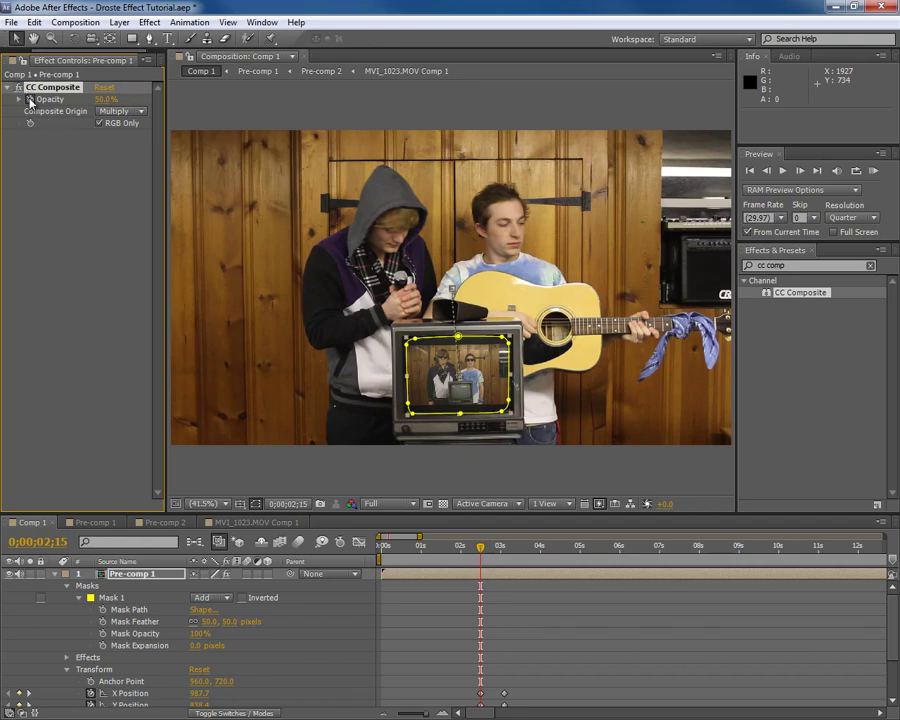
Step: At the next position keyframe (0;00;03;03), set CC Composite opacity to 0%
left_click(29, 694)
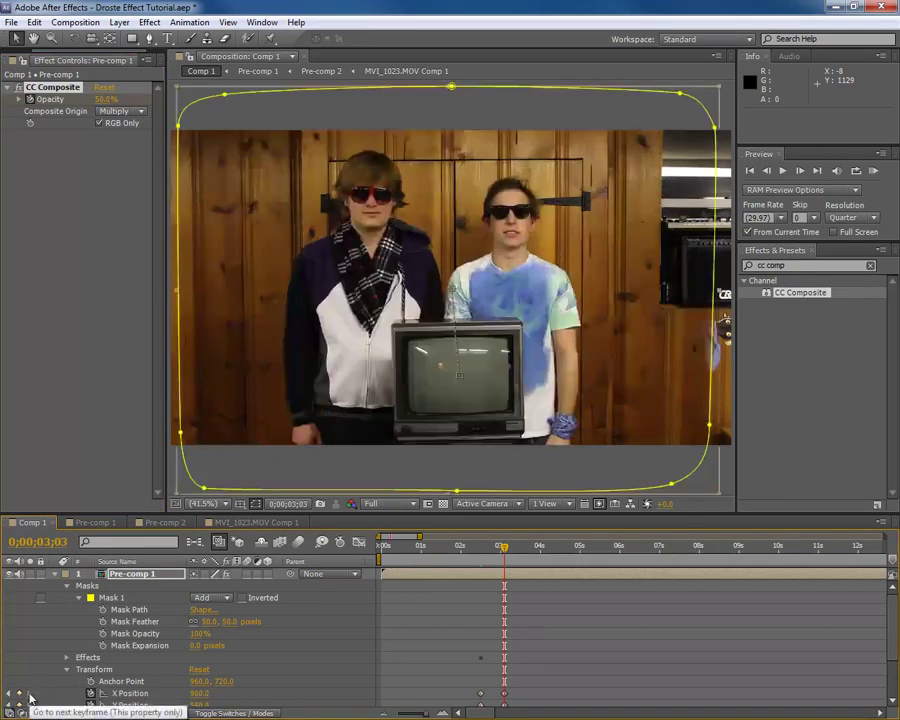
left_click(107, 99)
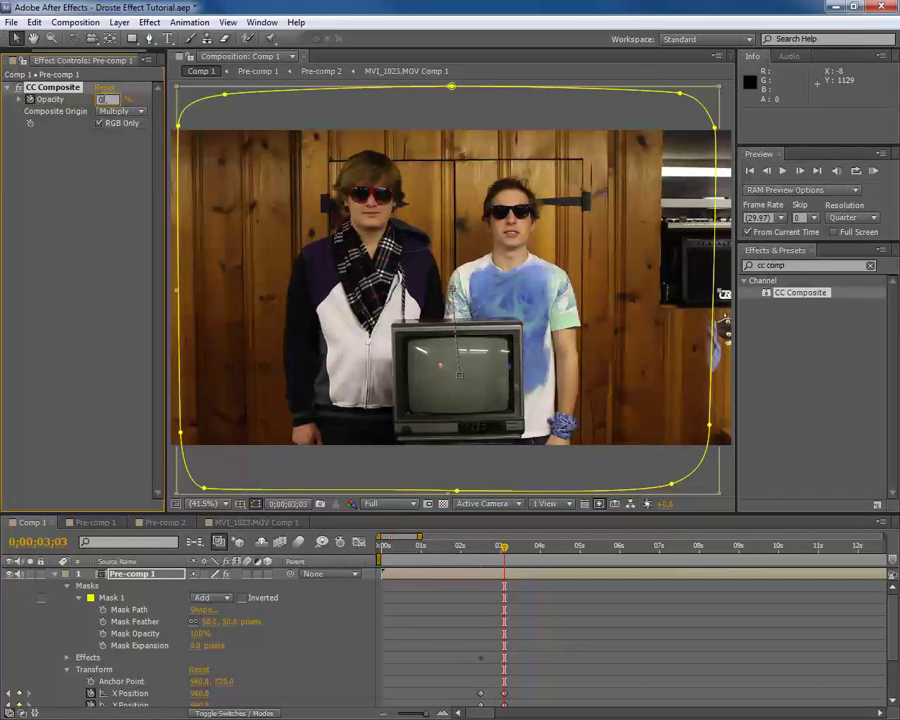
type("0")
key("Return")
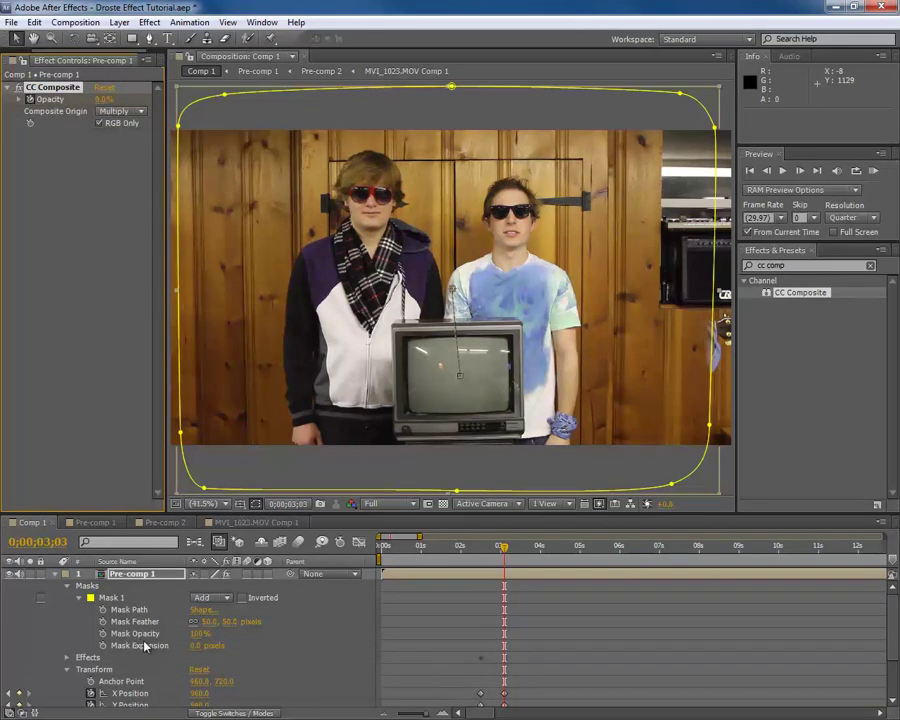
scroll(145, 647, "down", 3)
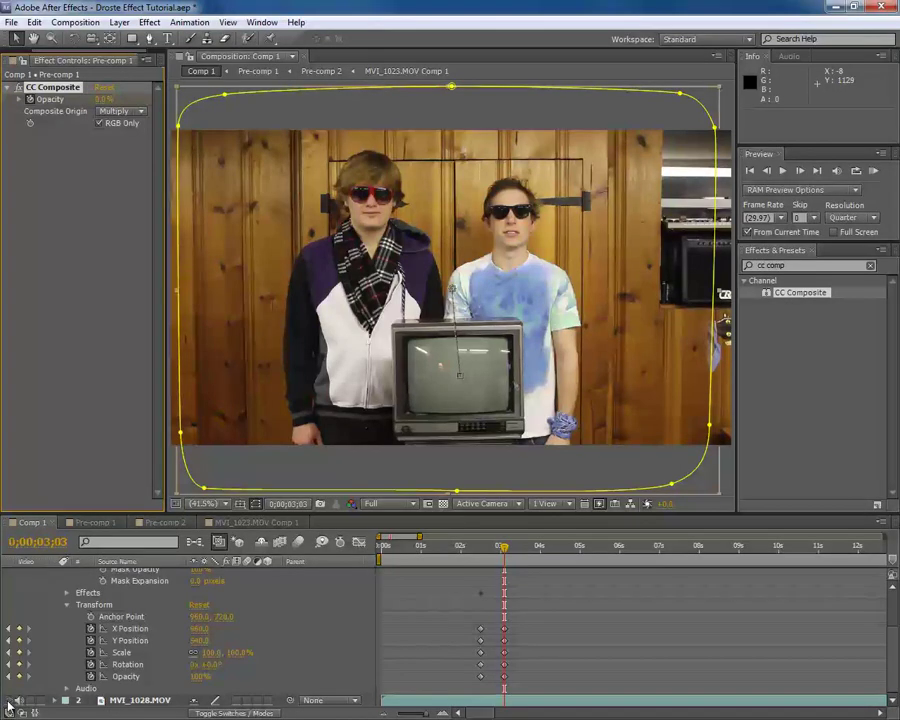
left_click(305, 631)
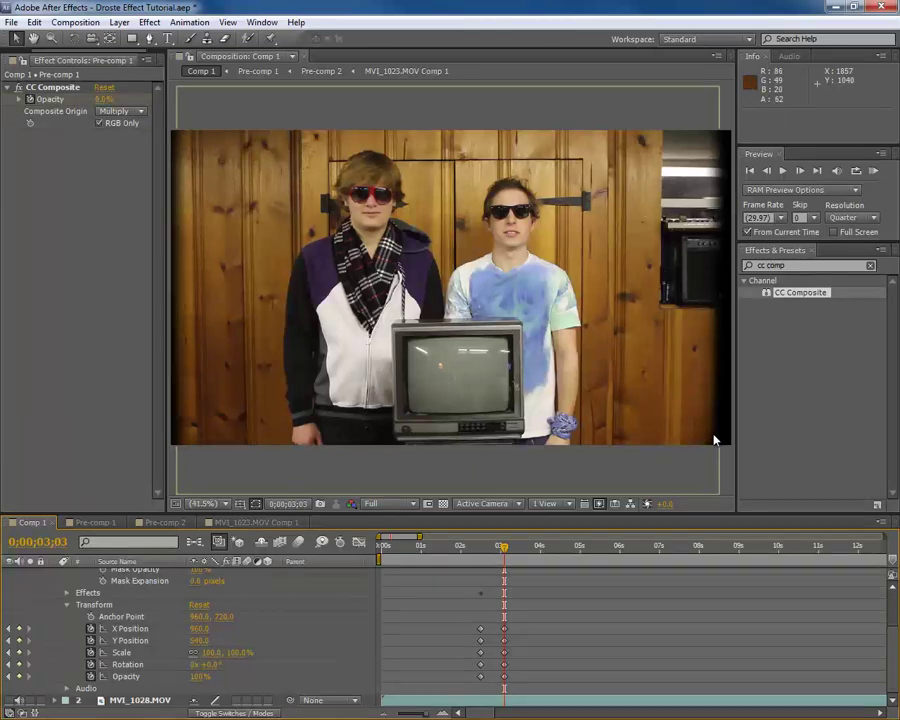
scroll(493, 632, "up", 2)
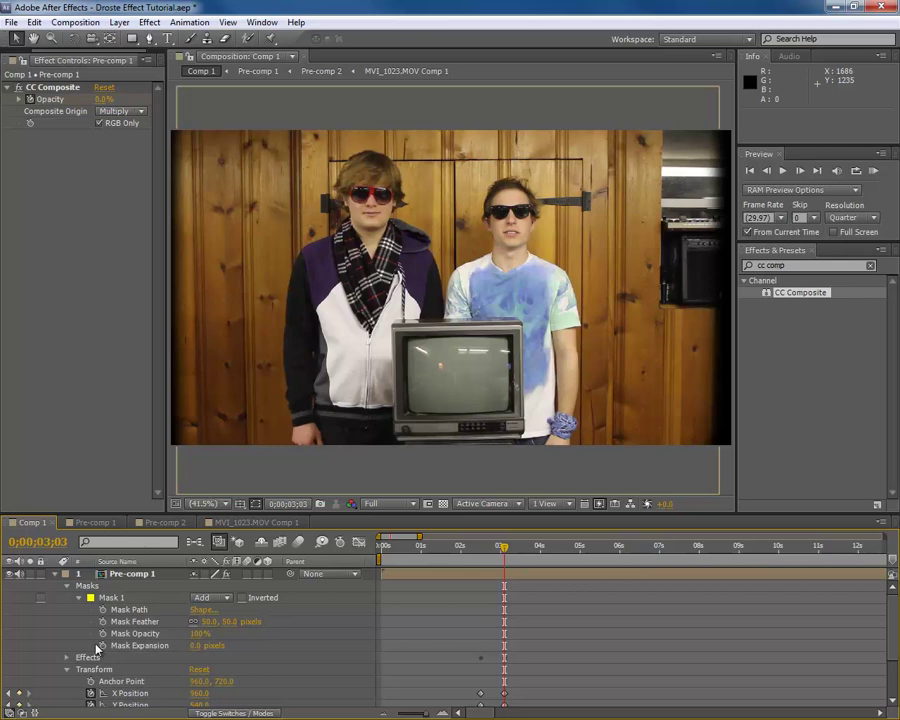
Step: Keyframe Mask Expansion at 0 pixels on the previous keyframe and 201 pixels on the next
left_click(12, 692)
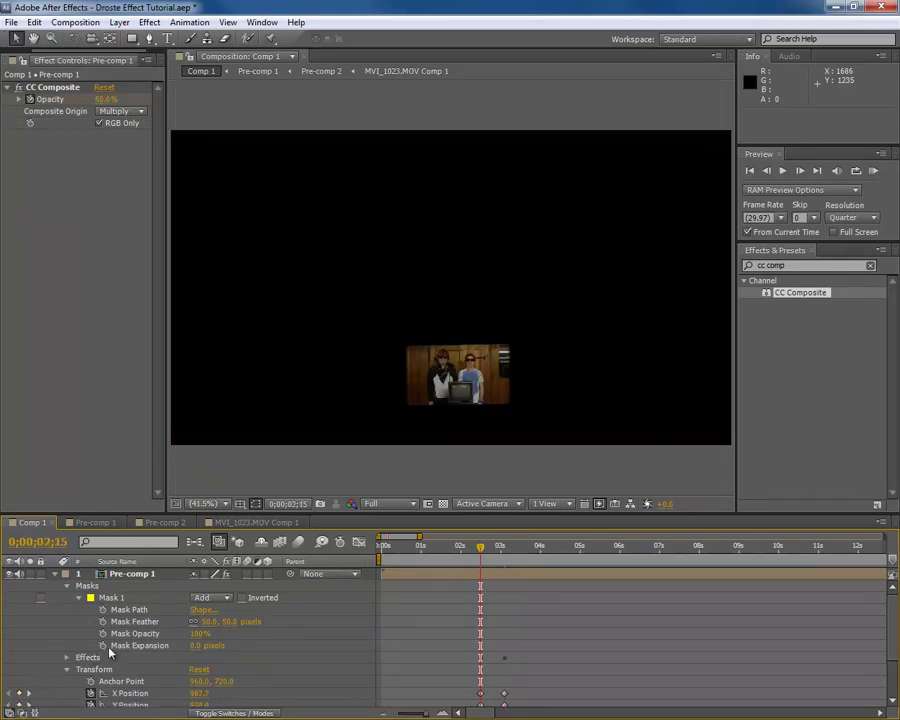
left_click(103, 645)
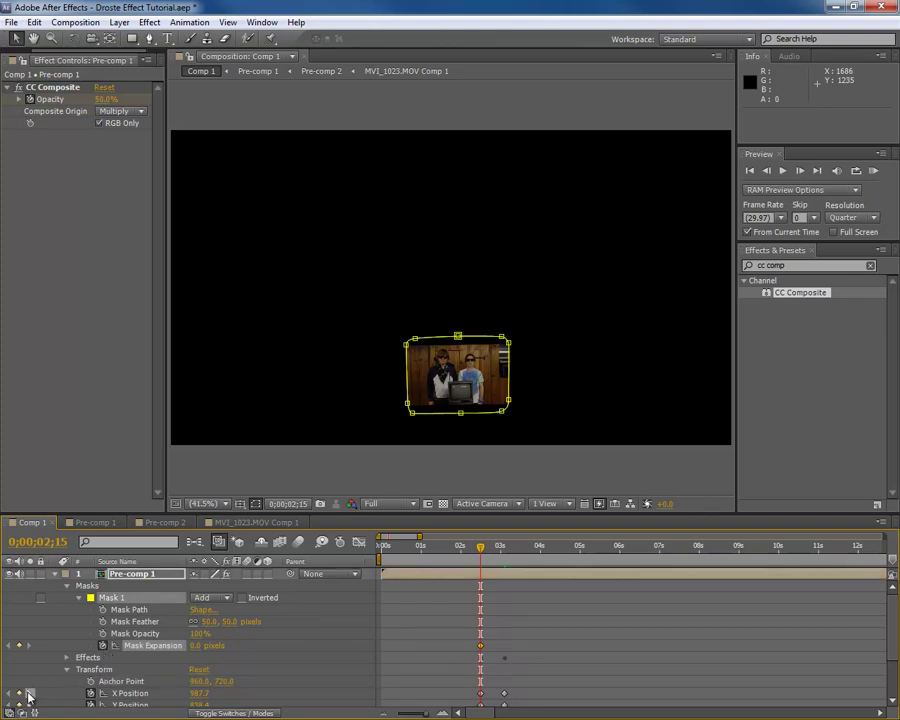
left_click(28, 693)
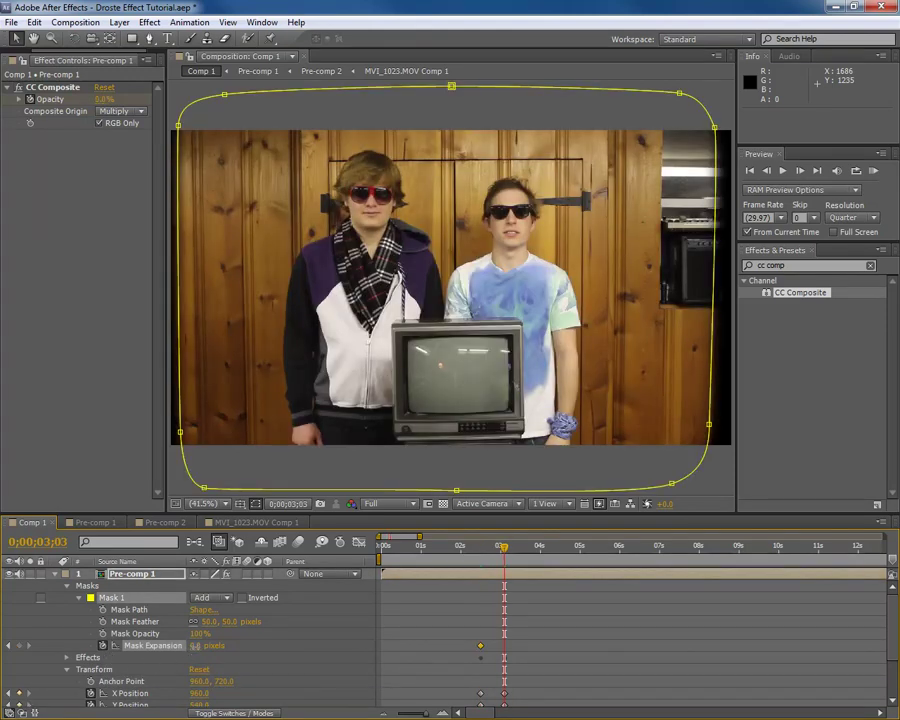
left_click_drag(200, 645, 284, 645)
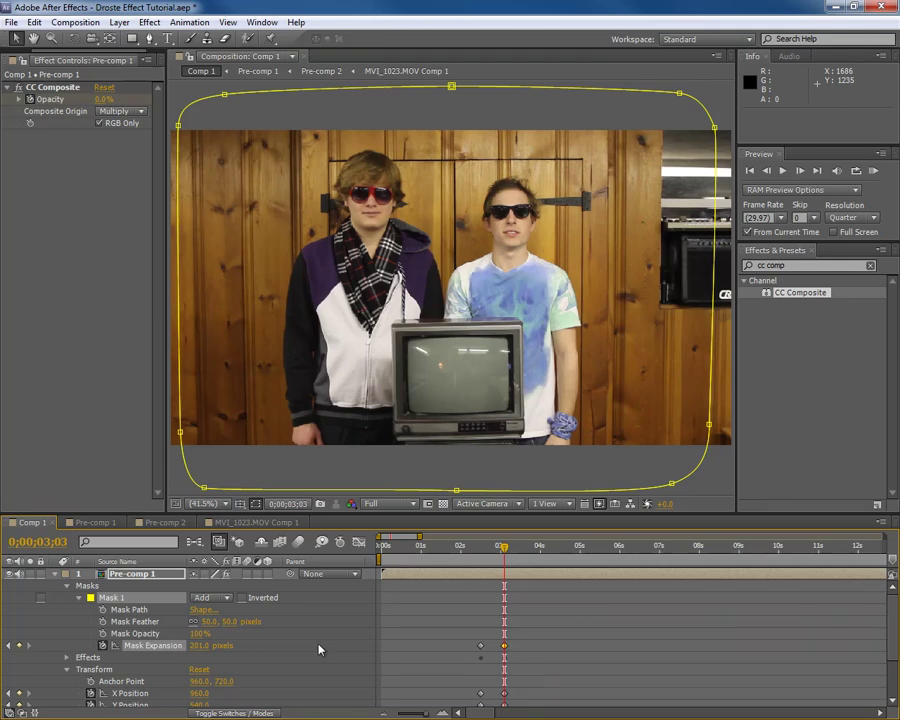
left_click(85, 604)
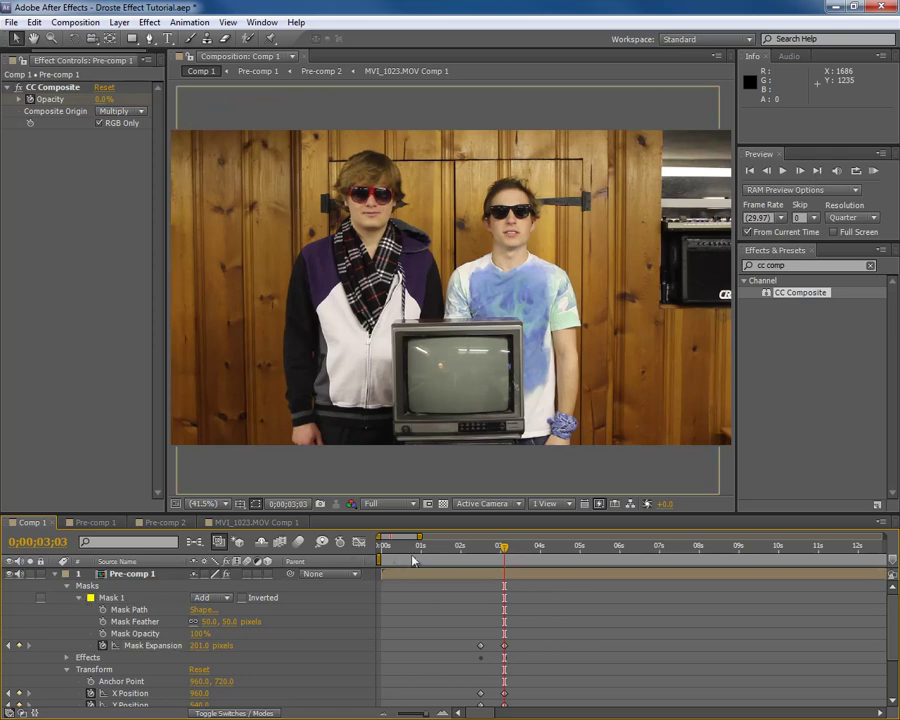
Step: Preview Comp 1's zoom animation starting from 0;00;01;25
left_click(455, 561)
left_click(874, 172)
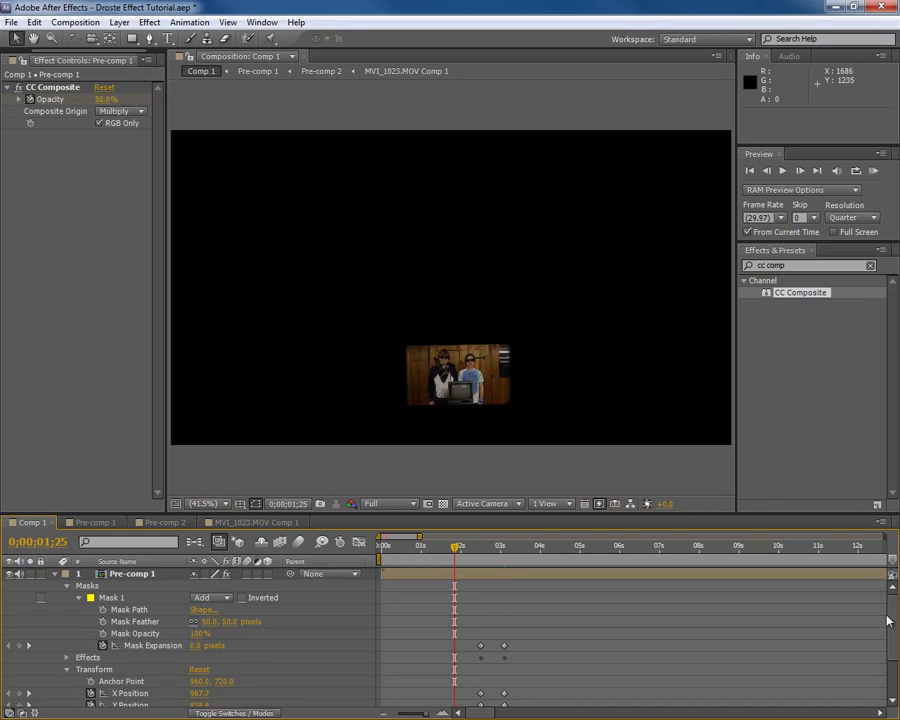
scroll(890, 678, "down", 3)
scroll(890, 678, "down", 1)
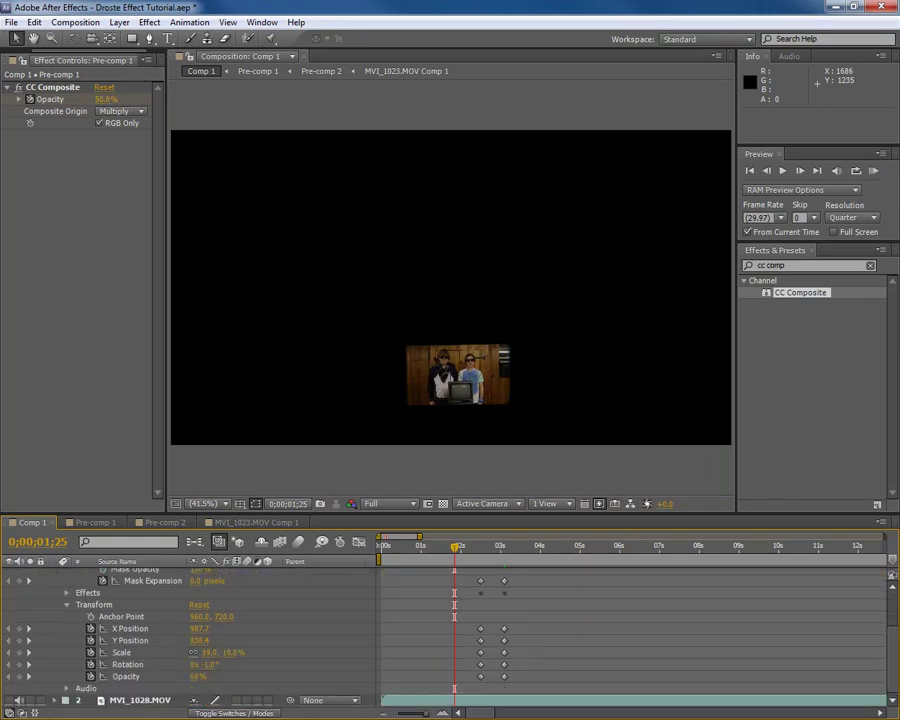
left_click(875, 171)
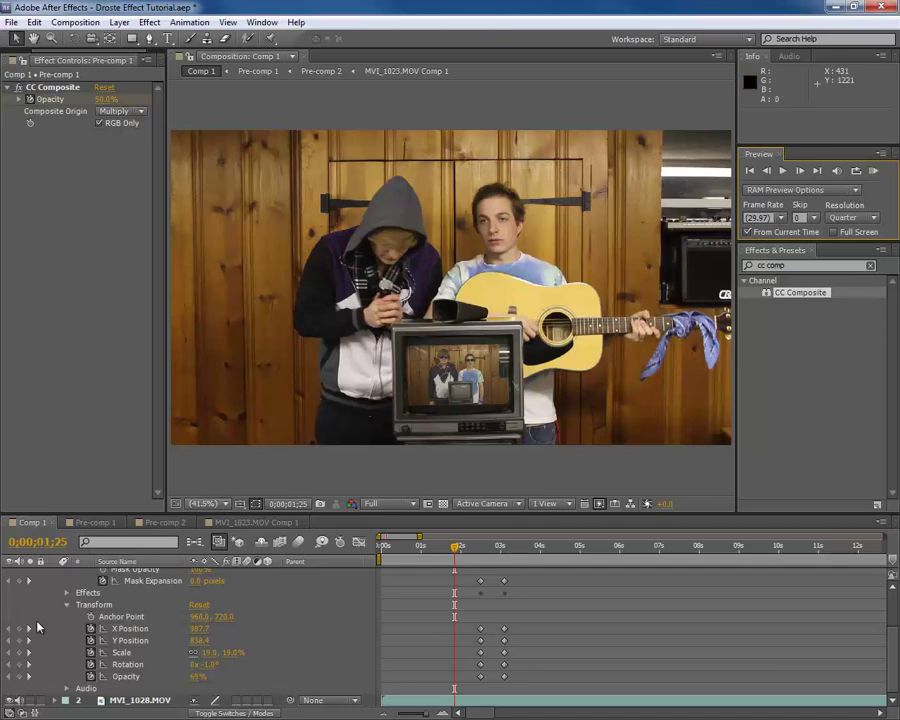
Step: Collapse Pre-comp 1 and parent the MVI_1028.MOV layer to it
scroll(416, 624, "up", 3)
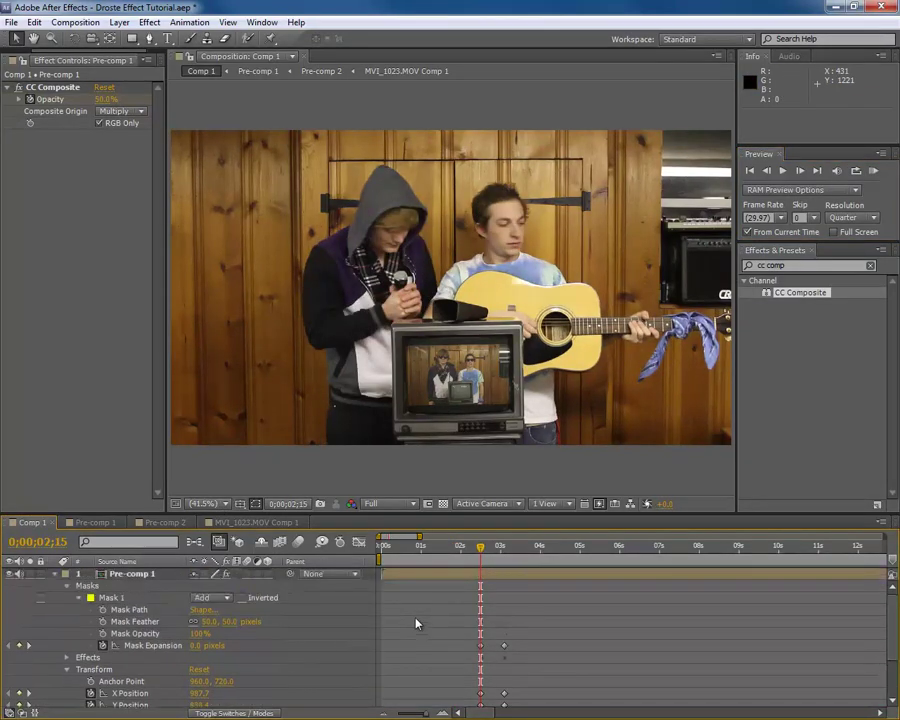
left_click(55, 574)
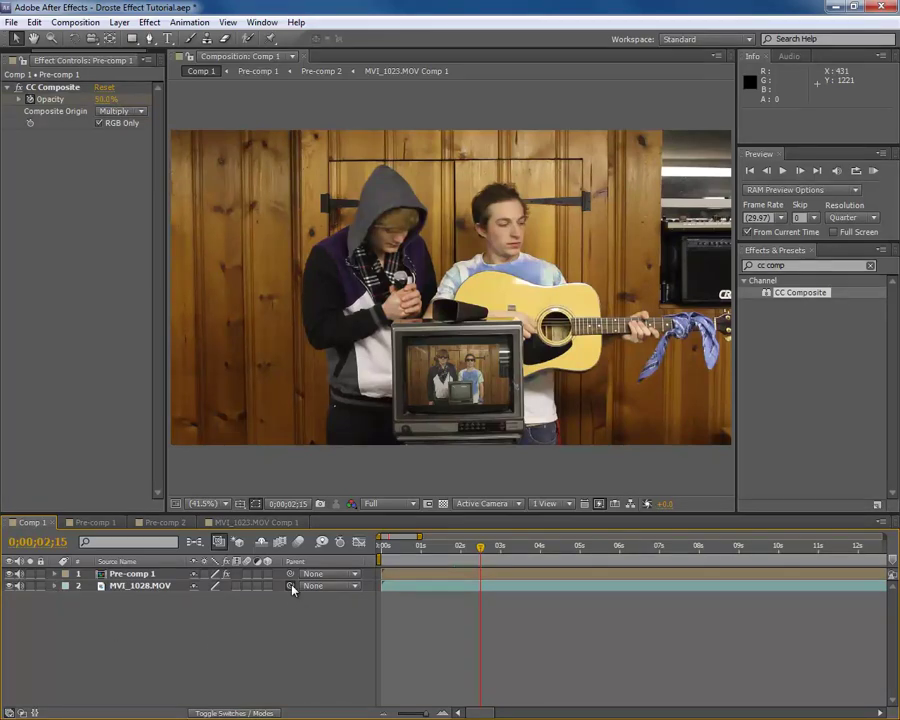
left_click_drag(291, 587, 163, 585)
Step: Preview the composition from 0;00;02;00, then stop and re-expand Pre-comp 1
left_click(460, 547)
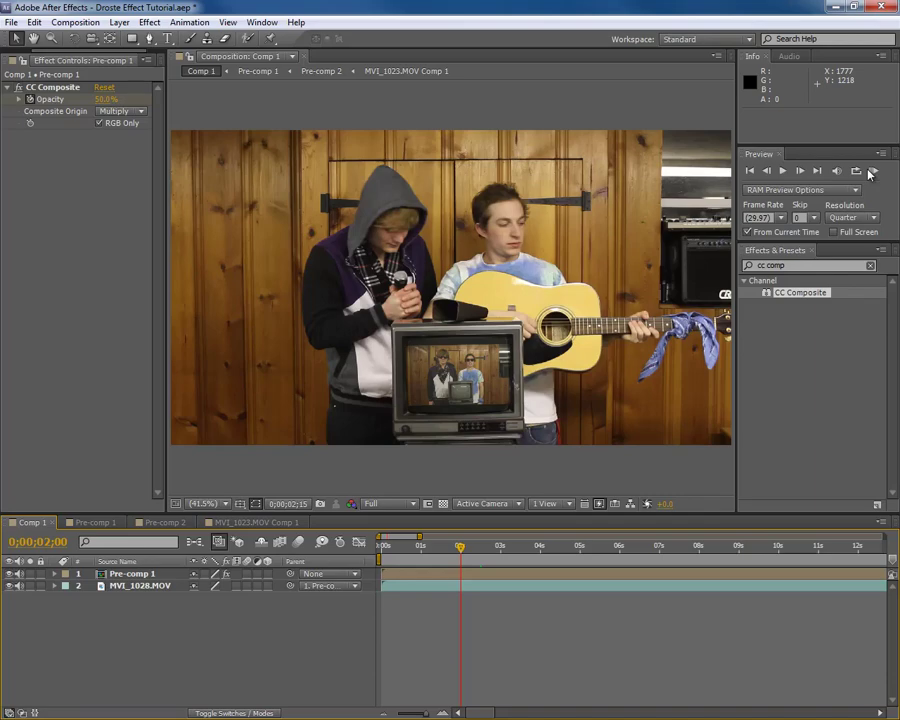
left_click(870, 173)
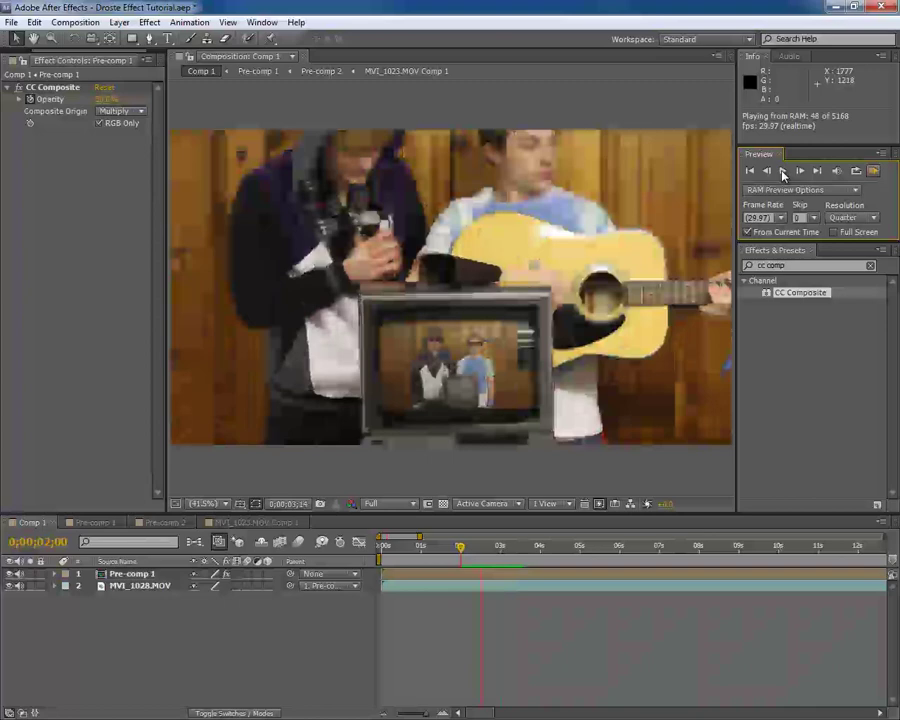
left_click(784, 173)
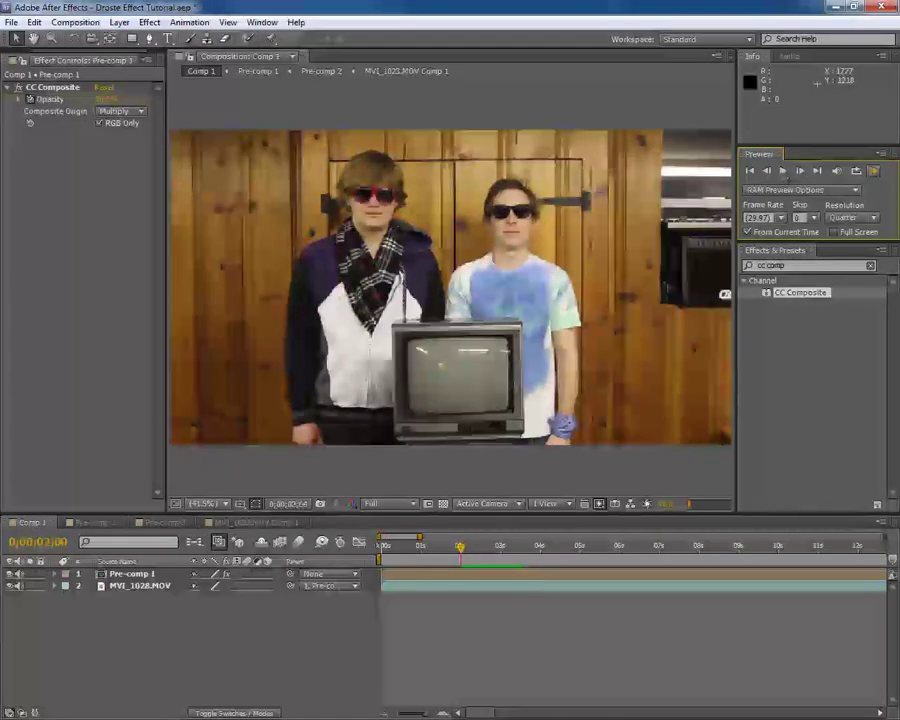
left_click(56, 574)
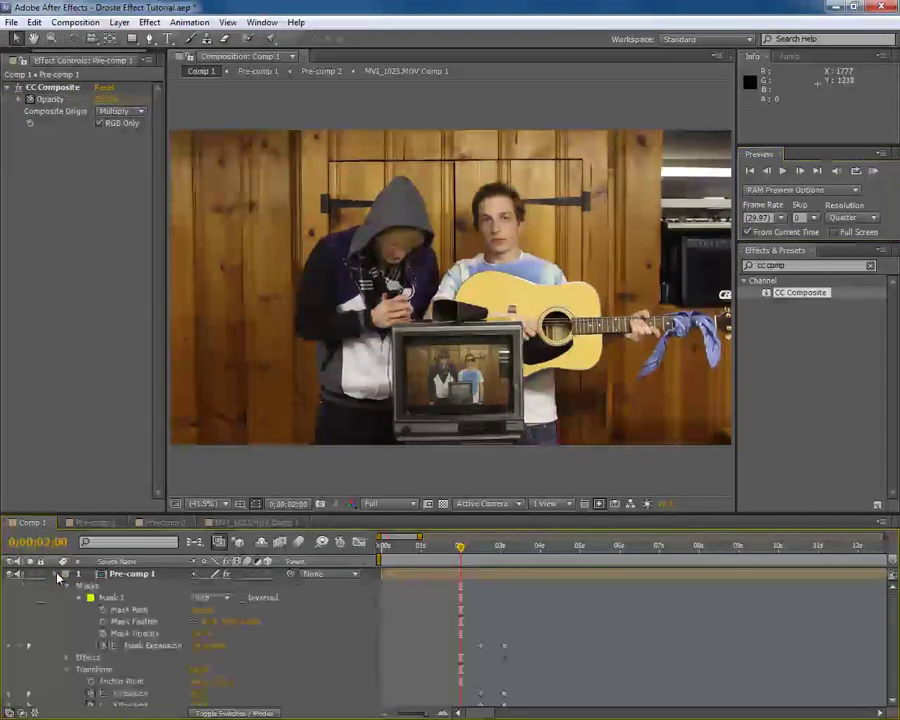
Step: Apply Easy Ease to Pre-comp 1's mask expansion and CC Composite opacity keyframes
left_click(67, 660)
left_click(77, 668)
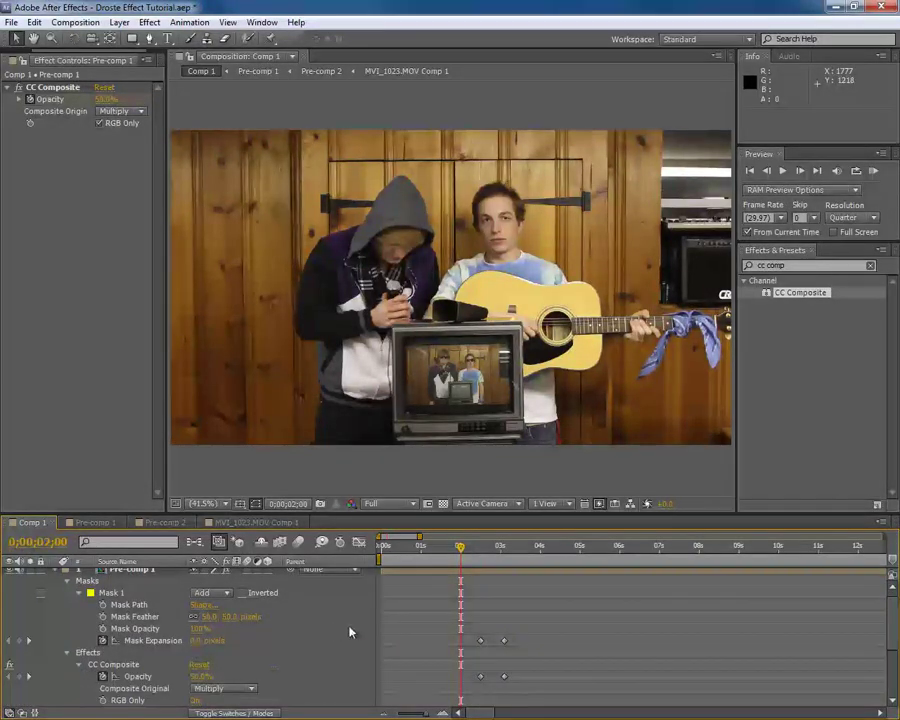
scroll(350, 632, "down", 2)
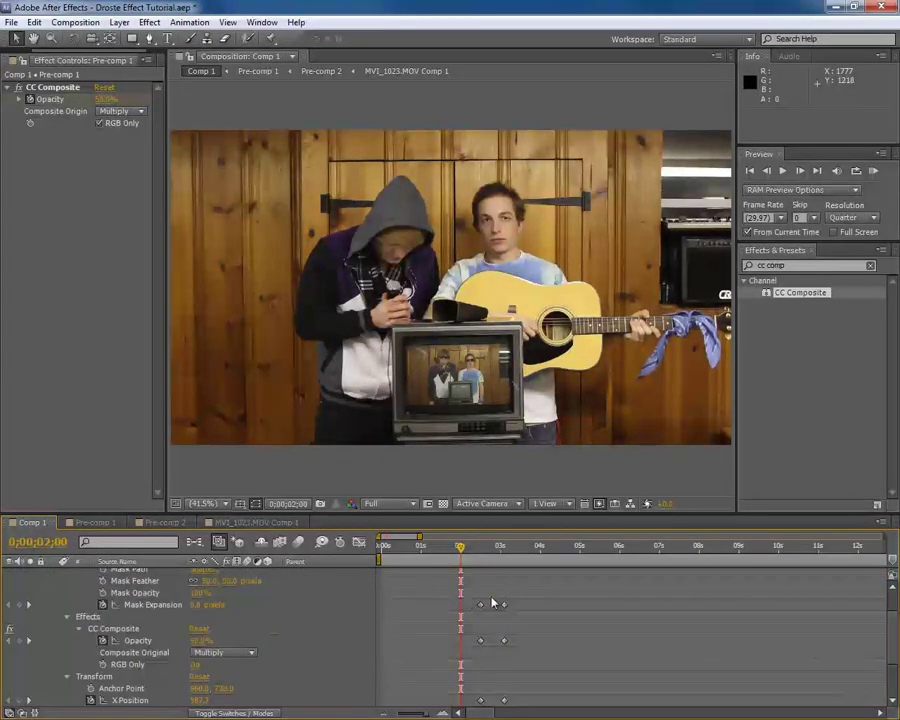
left_click_drag(492, 603, 499, 681)
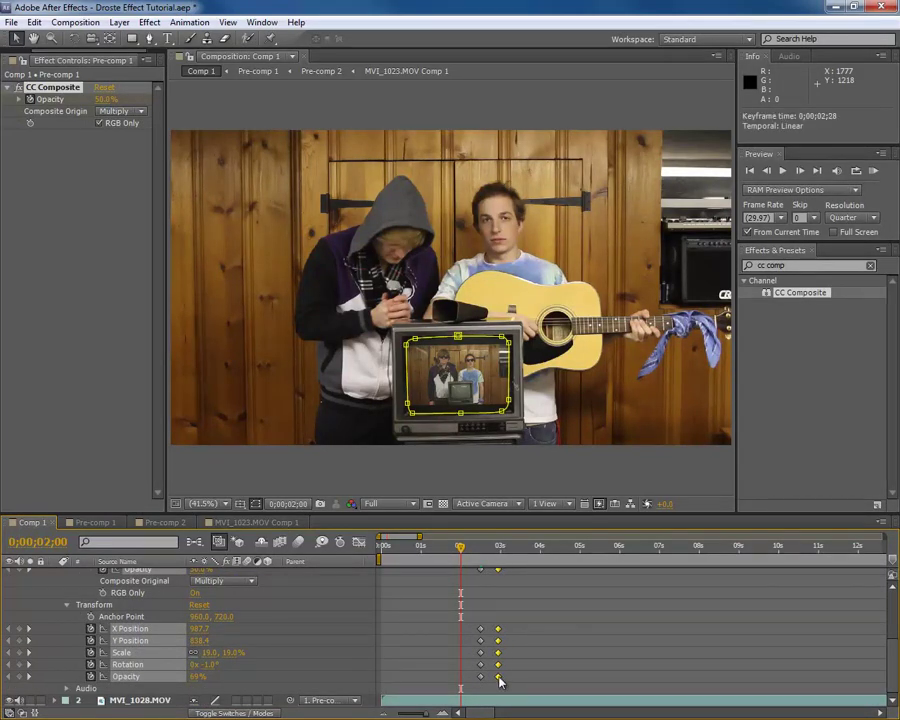
left_click(518, 688)
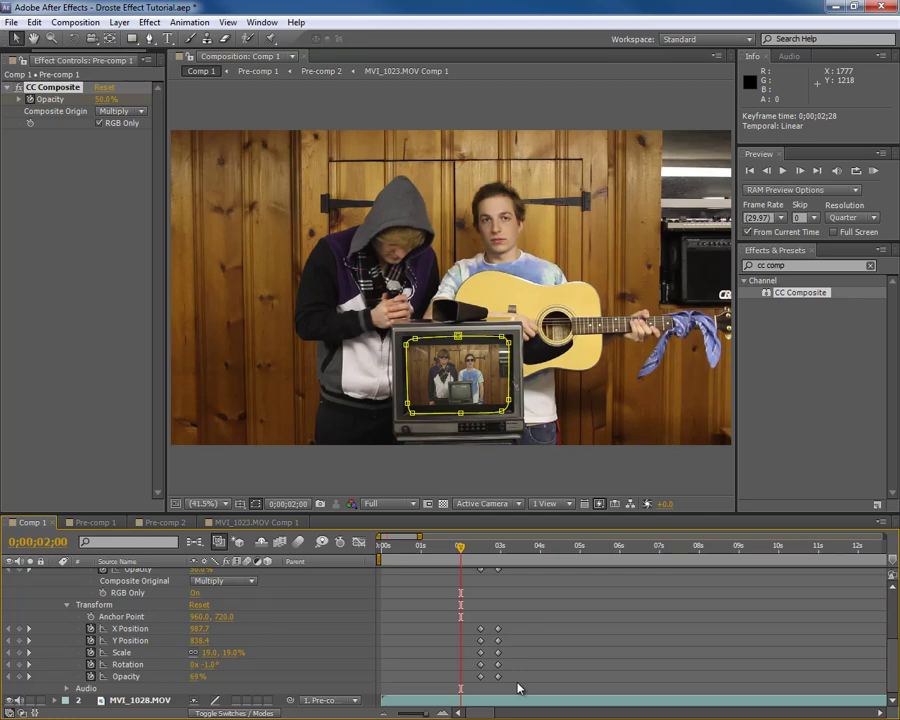
left_click_drag(518, 688, 482, 646)
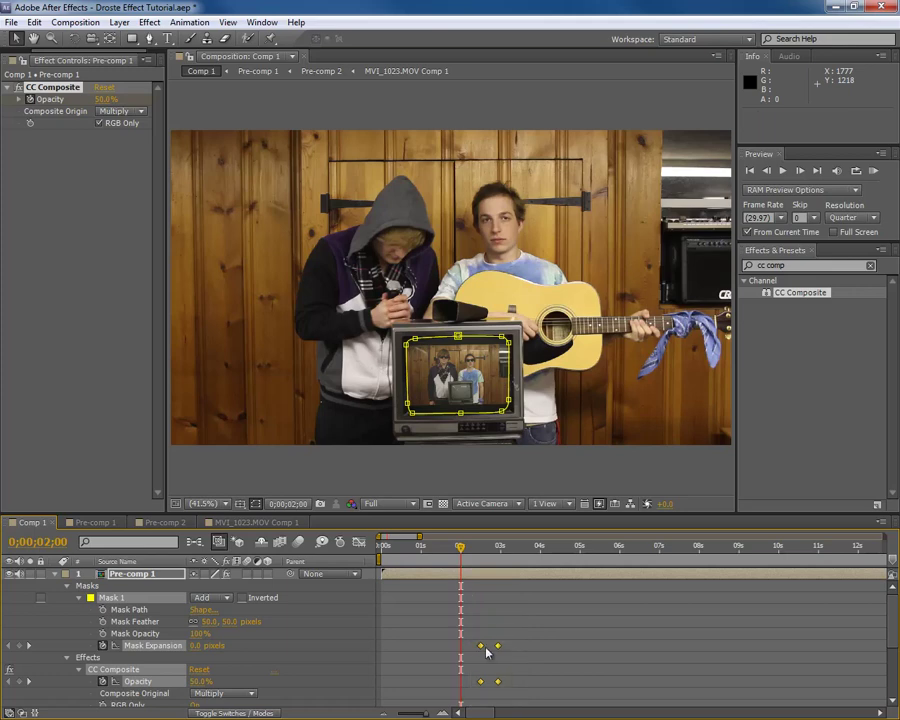
right_click(498, 646)
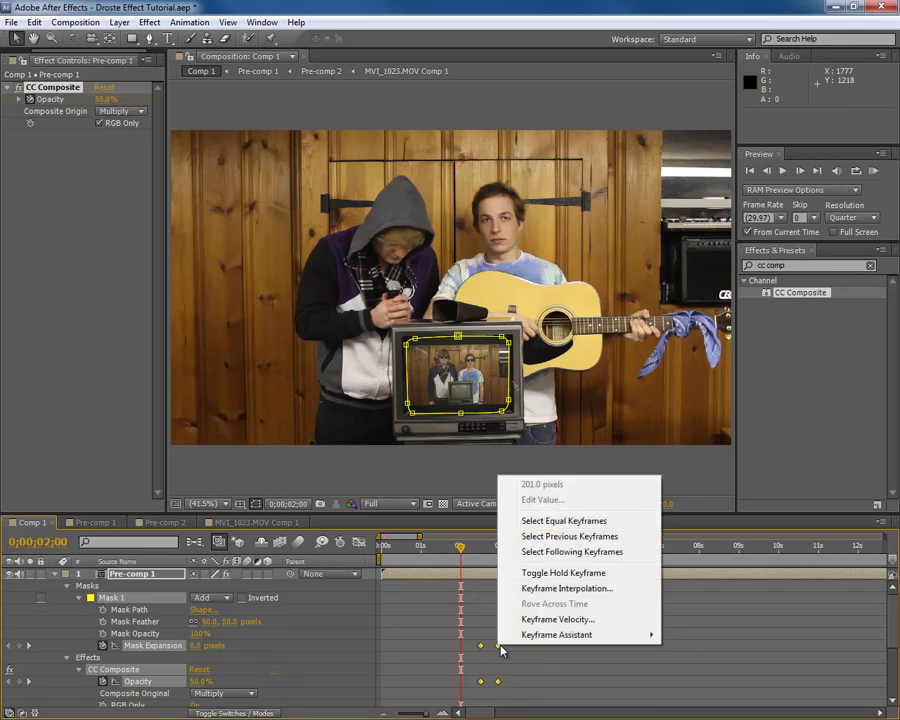
mouse_move(538, 640)
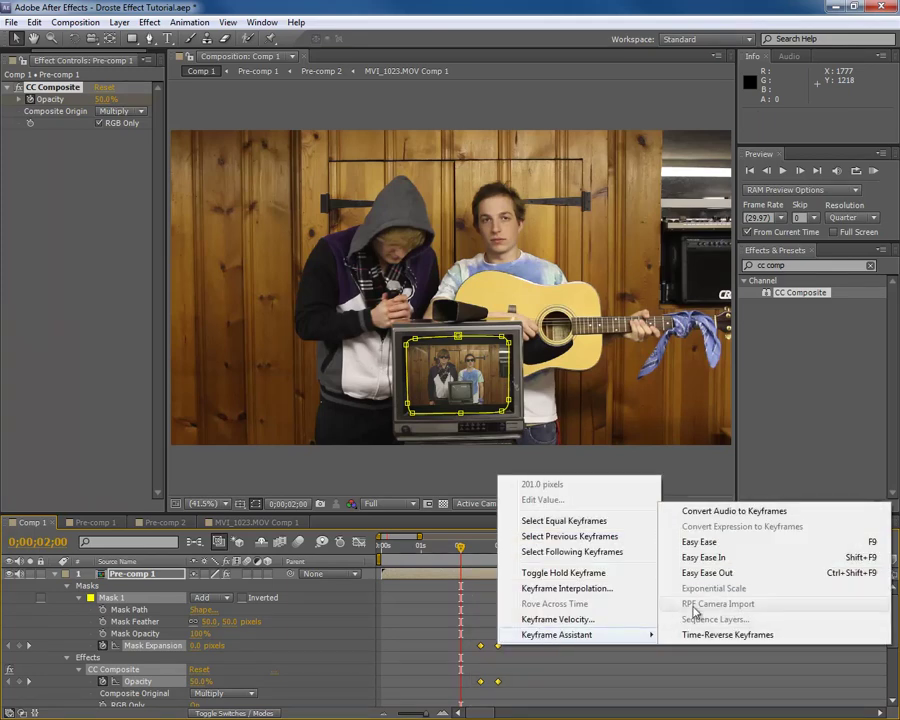
left_click(781, 546)
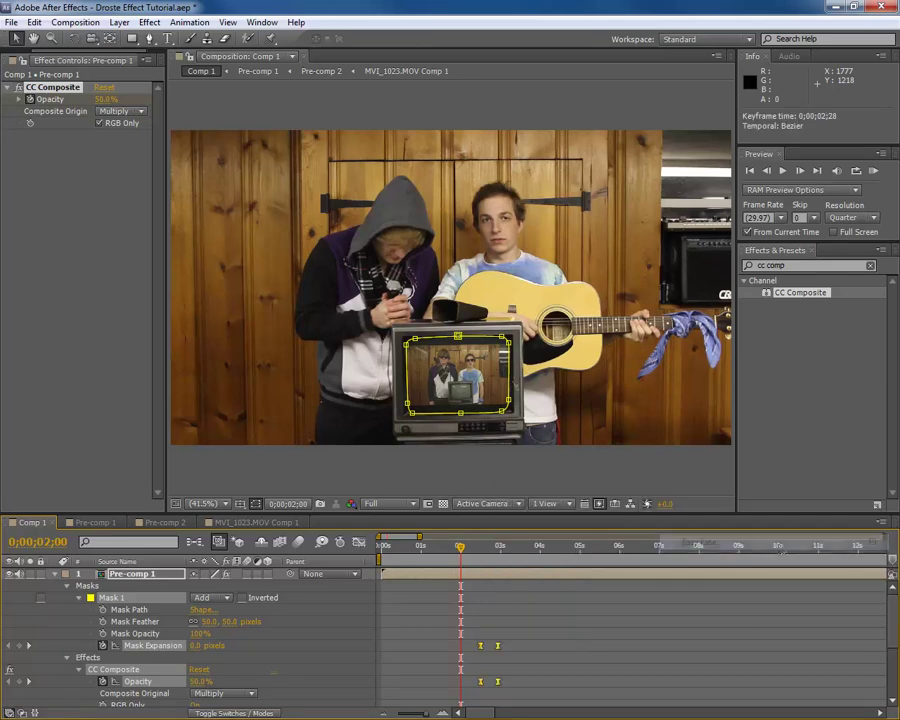
Step: Copy Pre-comp 1's ten Anchor Point, Position, Scale, Rotation and Opacity keyframes
left_click(614, 632)
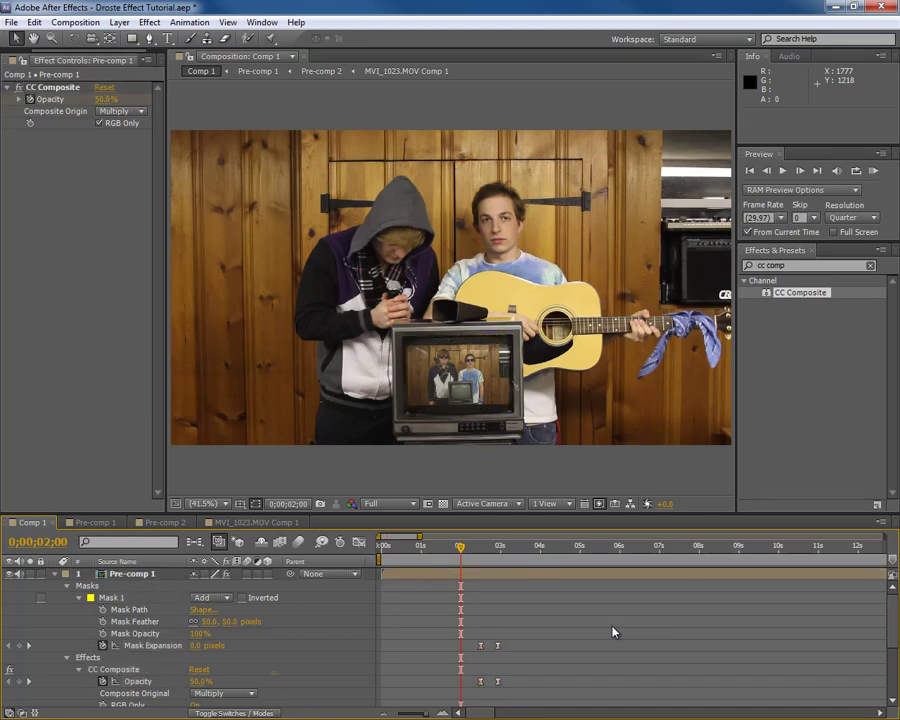
left_click(460, 633)
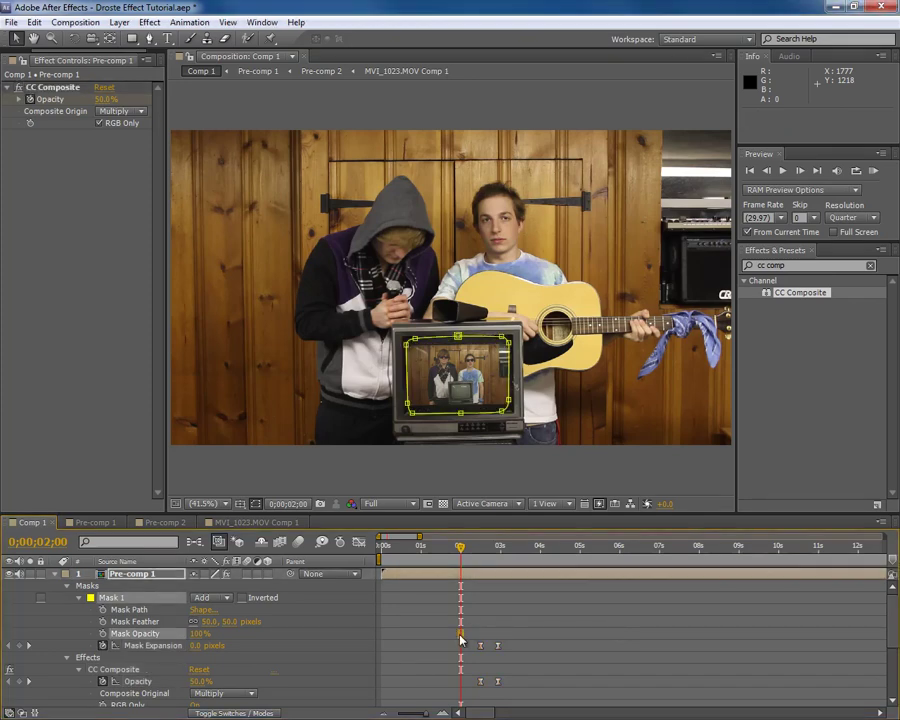
scroll(460, 638, "down", 3)
scroll(460, 638, "down", 4)
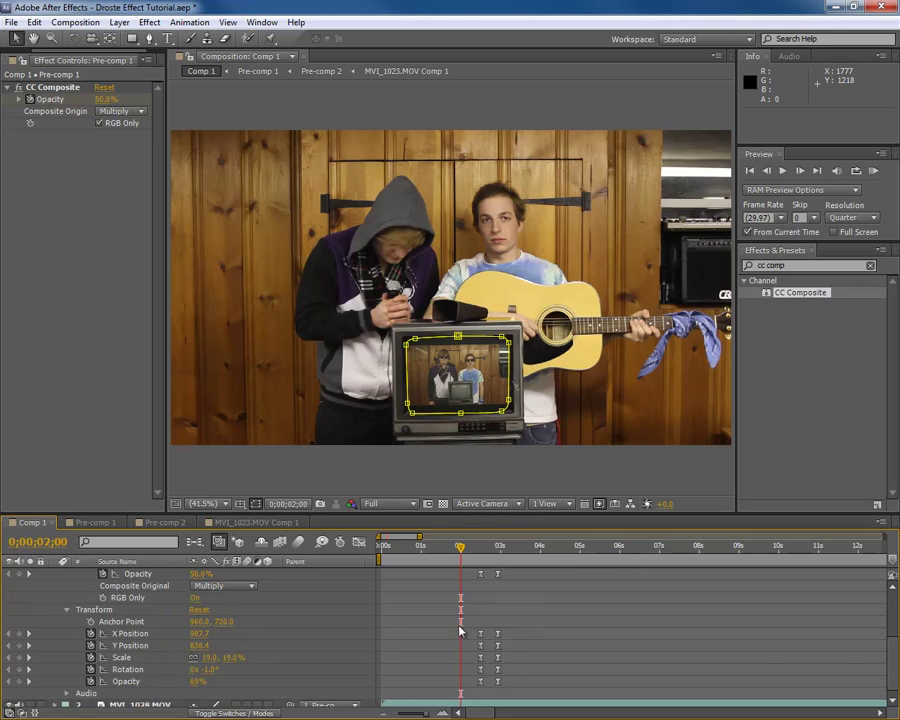
left_click(460, 622)
left_click_drag(500, 690, 477, 631)
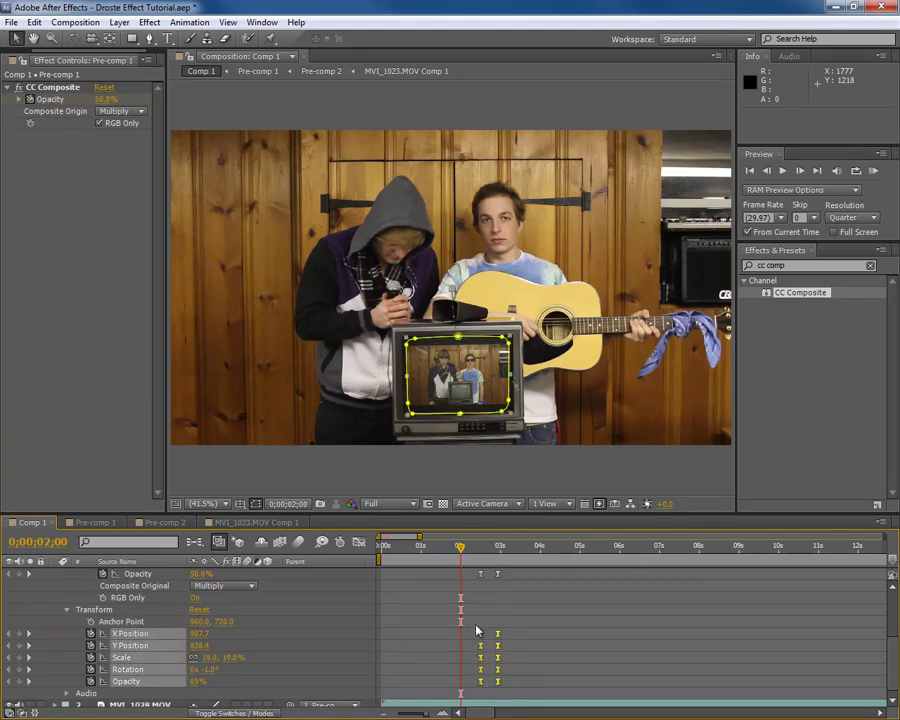
key("ctrl+c")
Step: Paste the keyframes onto Pre-comp 2 inside Pre-comp 1 at 0;00;04;14
left_click(559, 565)
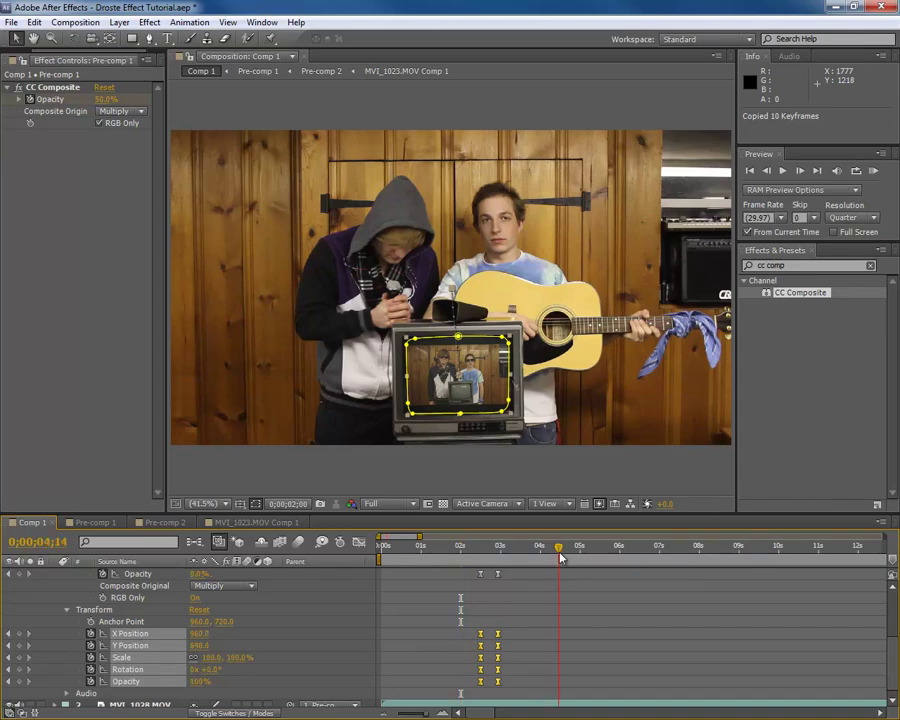
left_click(95, 523)
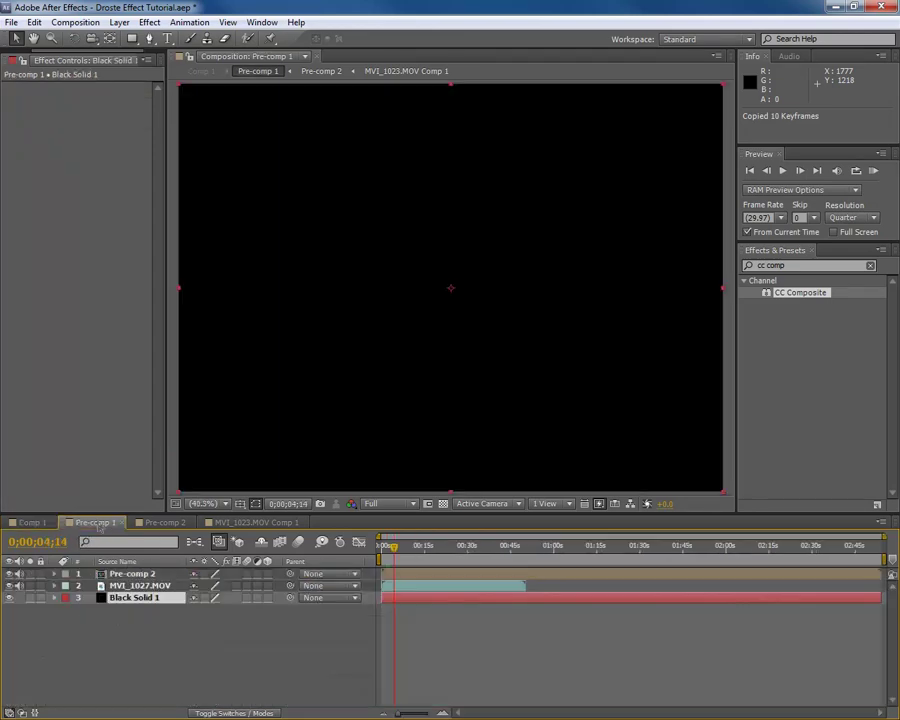
left_click(115, 574)
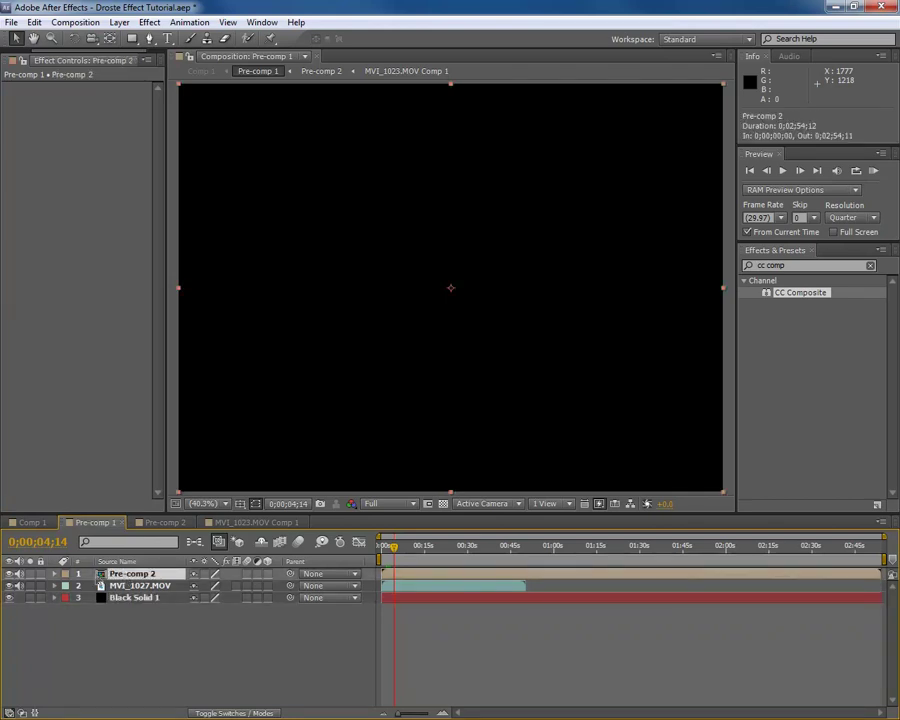
key("ctrl+v")
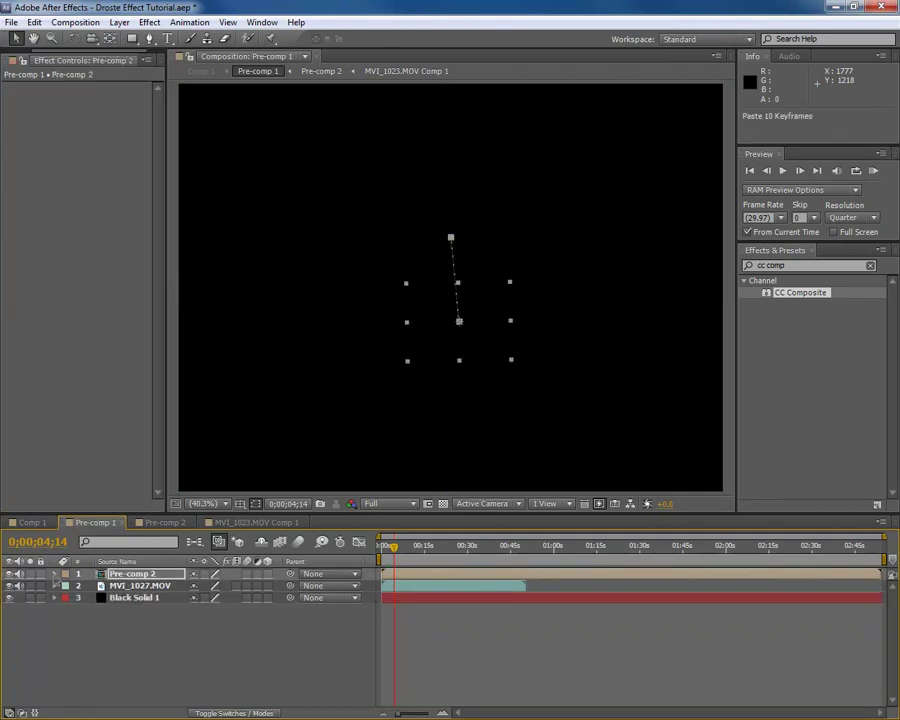
left_click(55, 574)
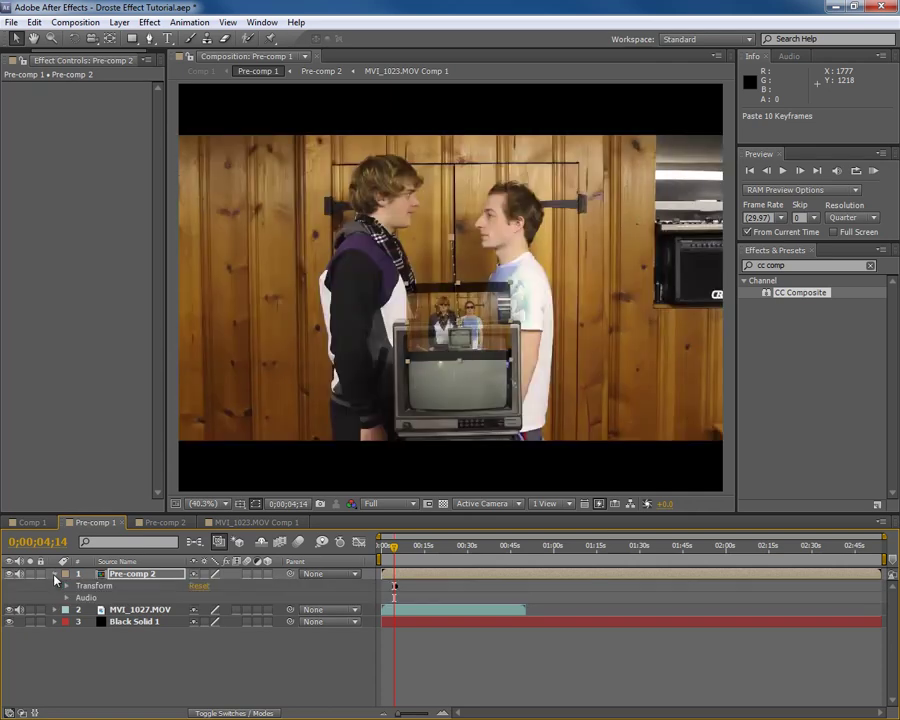
left_click(67, 586)
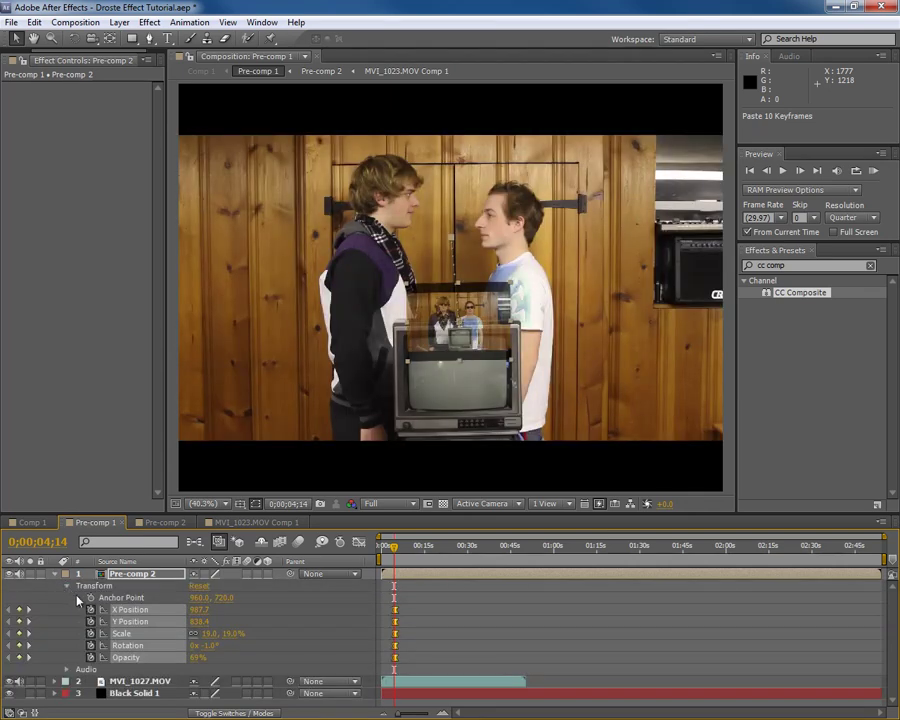
left_click_drag(408, 713, 423, 714)
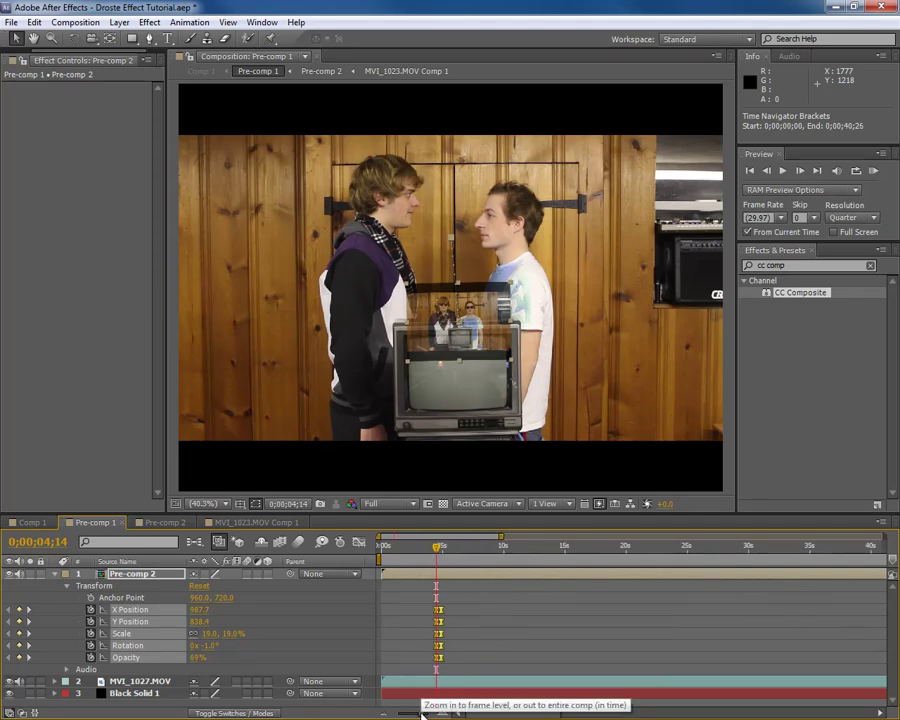
Step: Open Pre-comp 1 and review the Pre-comp 2 layer's Mask 1 properties
left_click(30, 522)
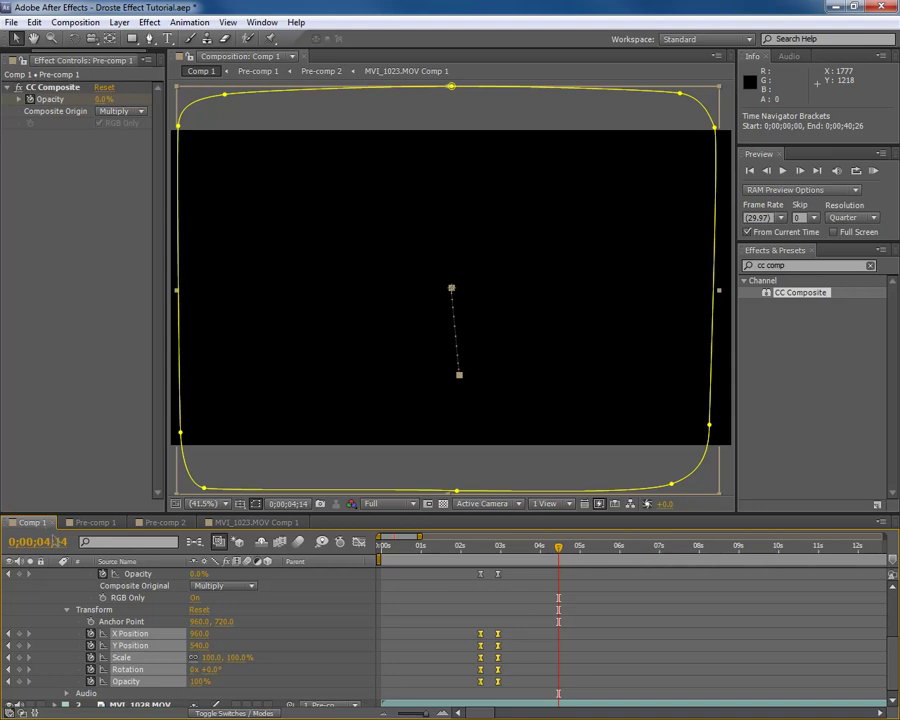
left_click(118, 599)
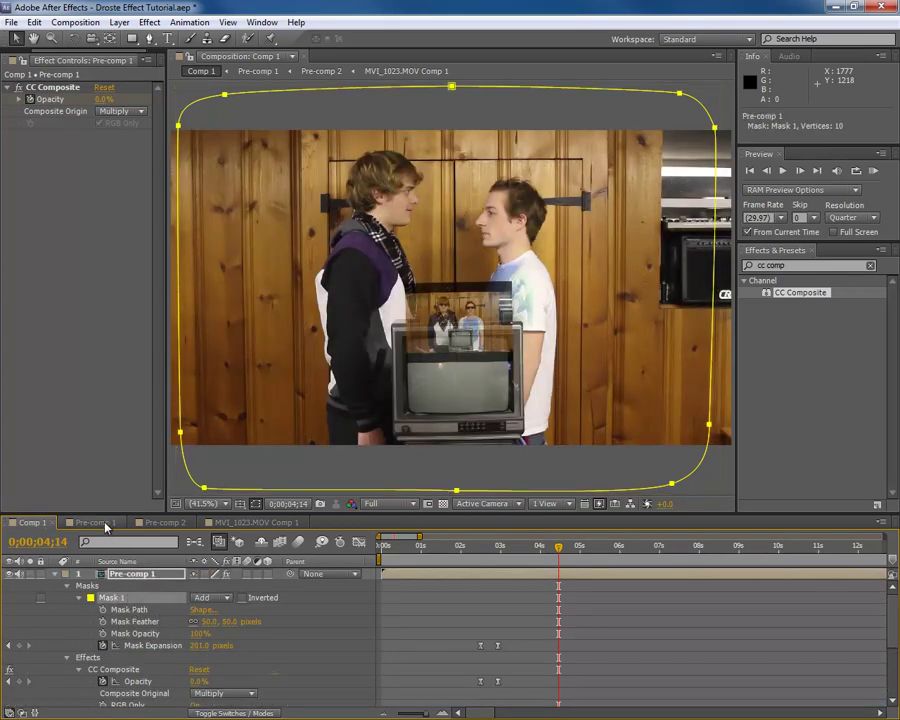
double_click(150, 573)
left_click(131, 585)
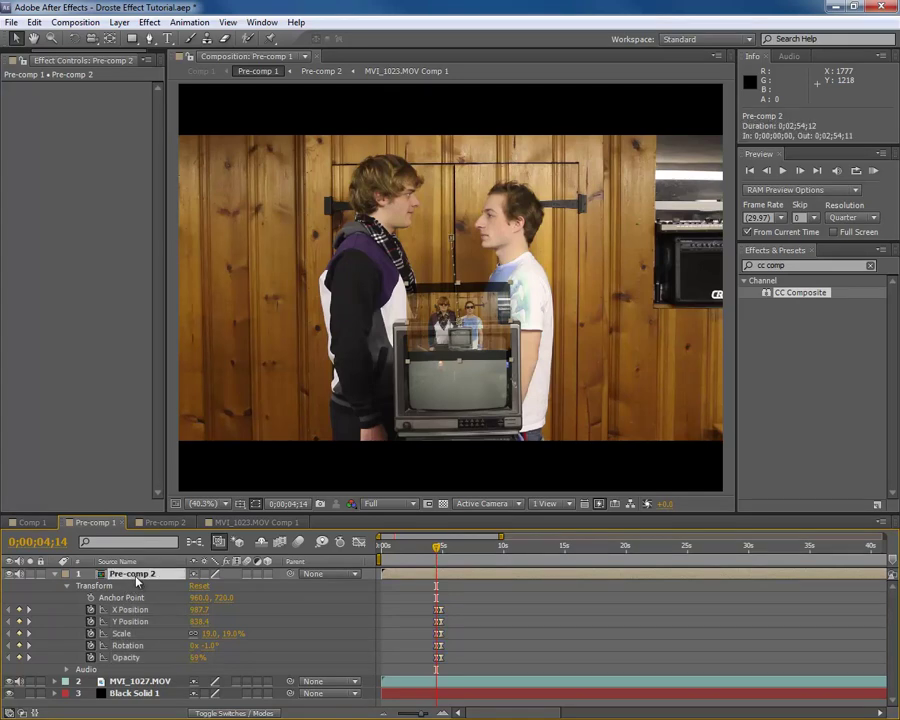
key("ctrl+v")
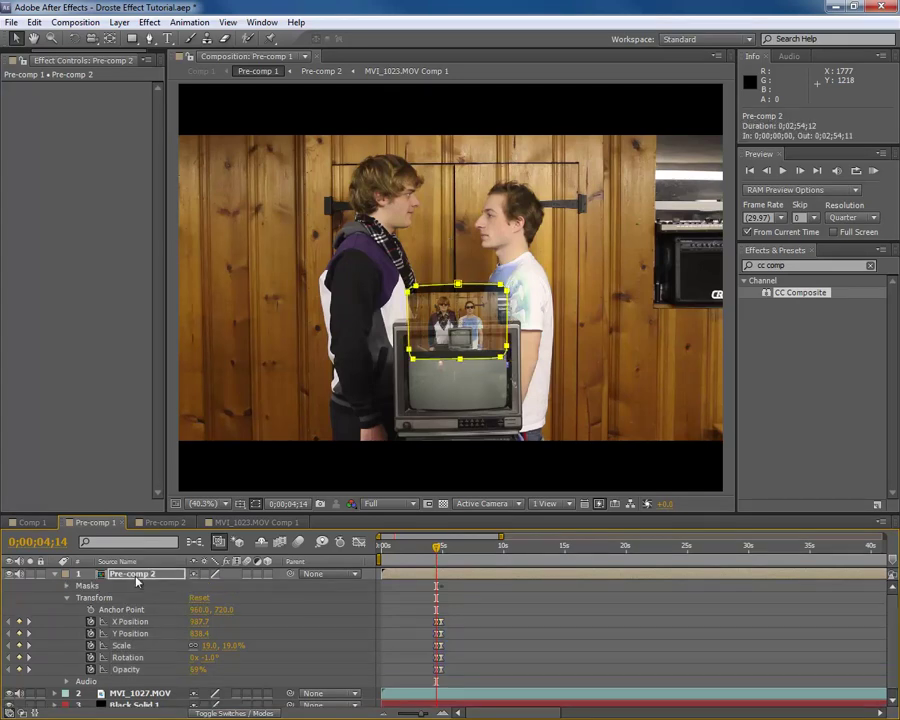
left_click(66, 585)
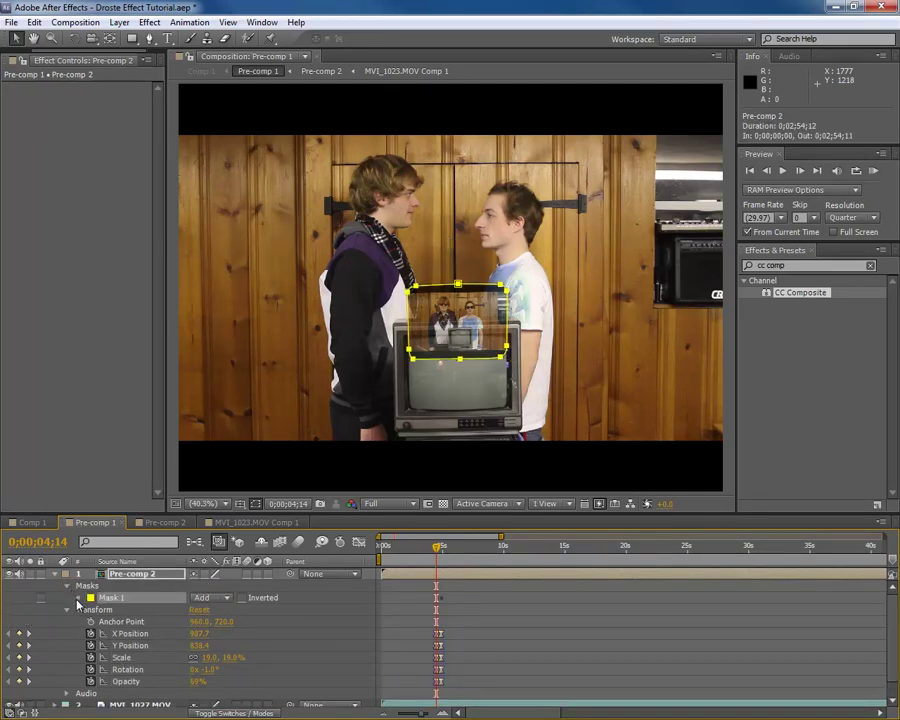
left_click(78, 597)
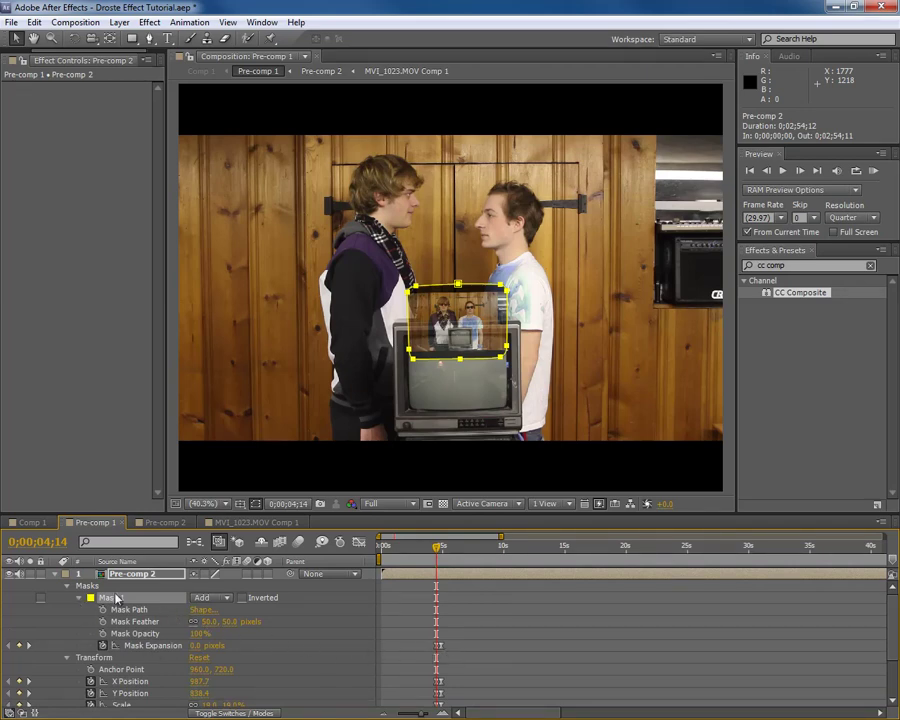
left_click(67, 585)
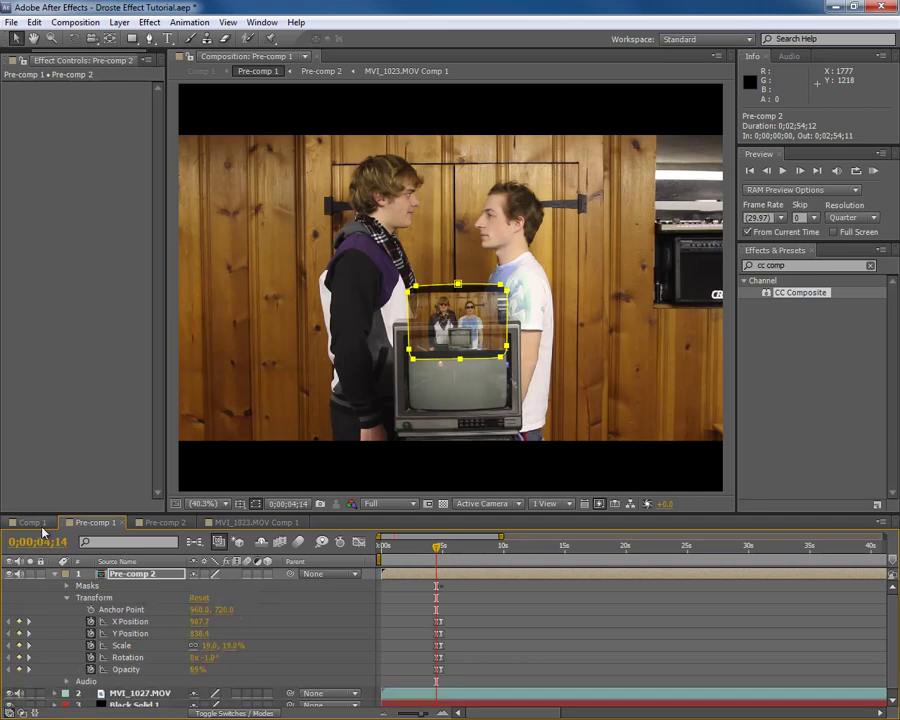
Step: Copy the Multiply, 50% CC Composite from Comp 1 and paste it onto Pre-comp 2
left_click(30, 522)
left_click(113, 669)
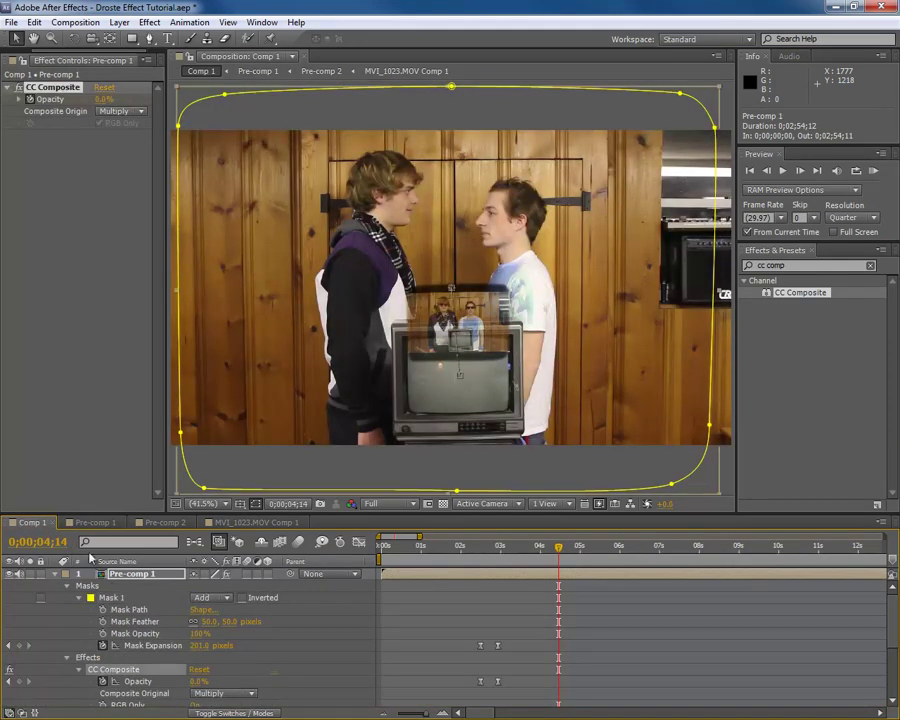
double_click(125, 574)
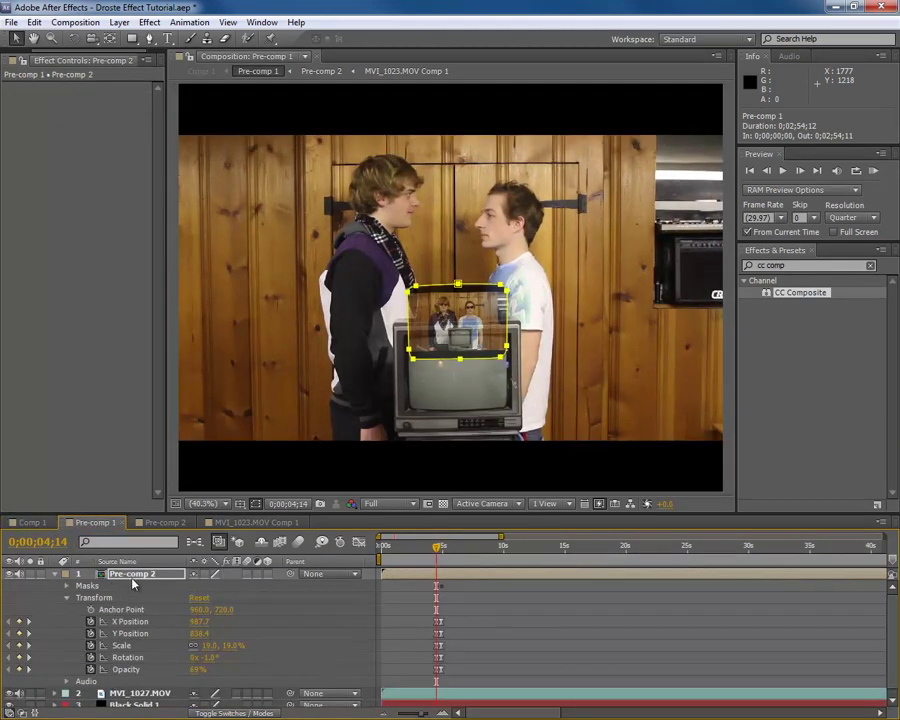
left_click(137, 576)
key("ctrl+v")
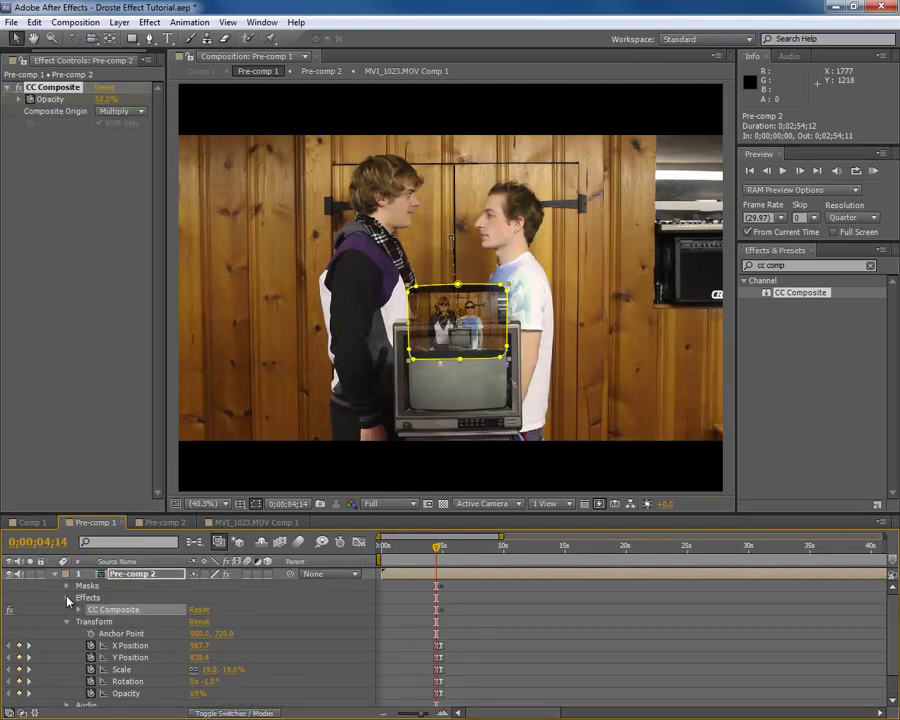
left_click(77, 610)
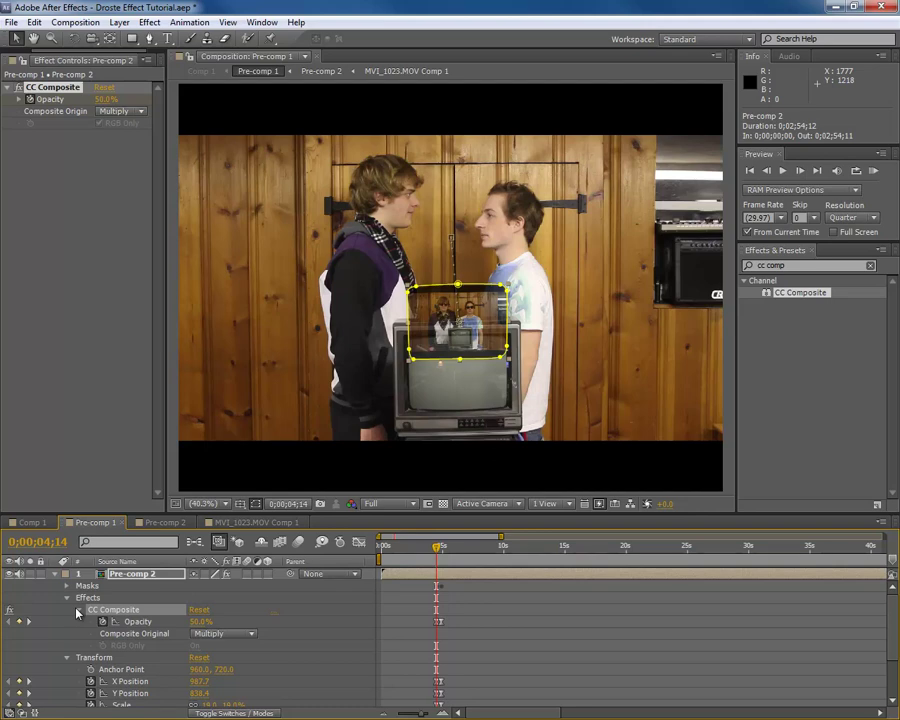
left_click(77, 612)
left_click(67, 599)
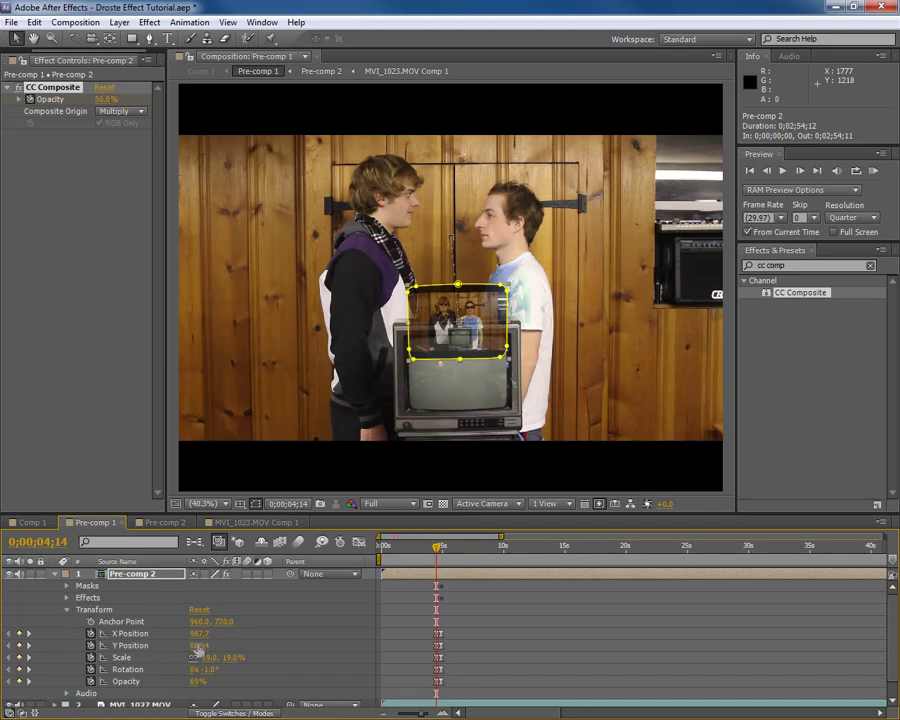
Step: Set Pre-comp 2's Y Position to 1017 at the first keyframe
left_click_drag(199, 645, 321, 650)
left_click(322, 653)
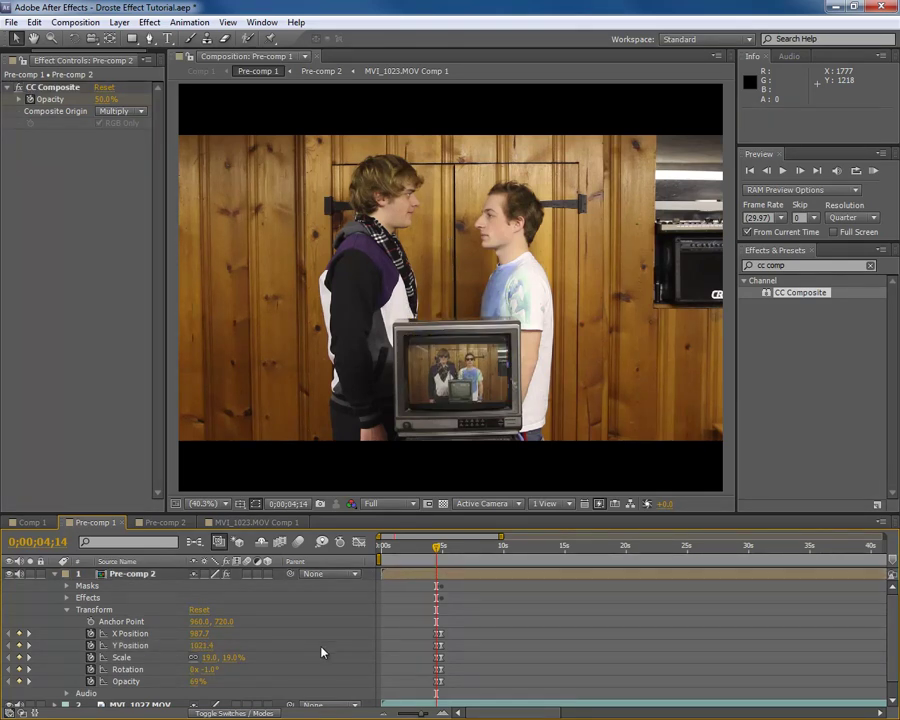
left_click(207, 645)
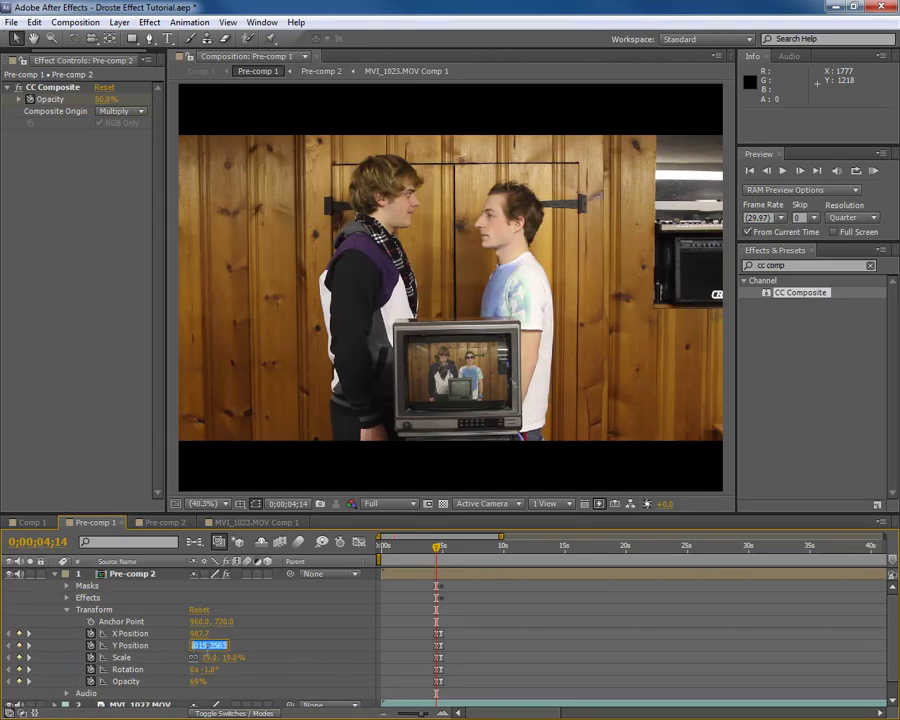
type("1017")
key("Return")
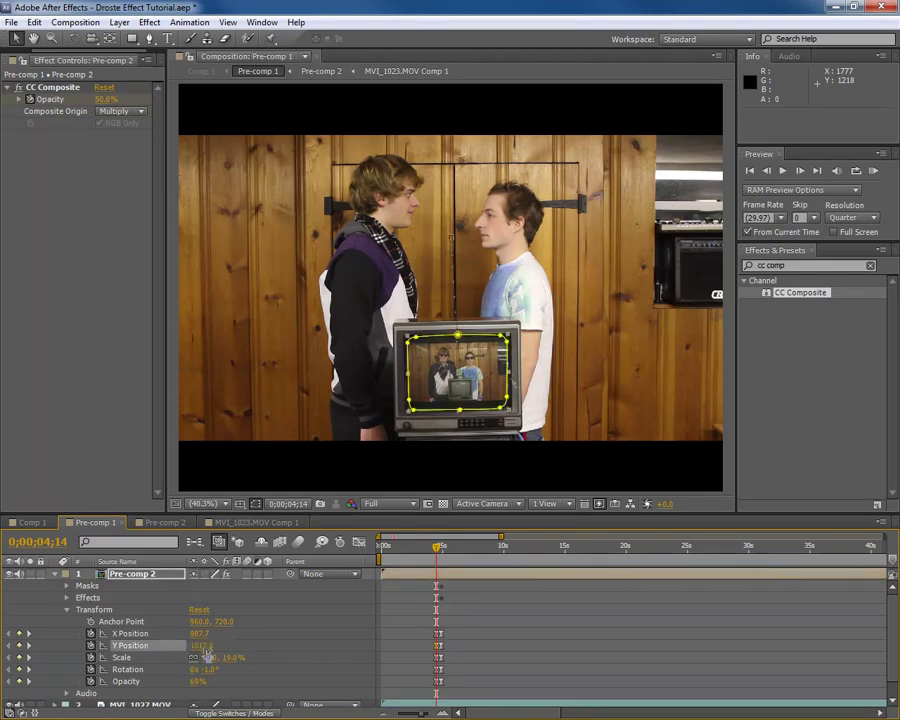
left_click(306, 656)
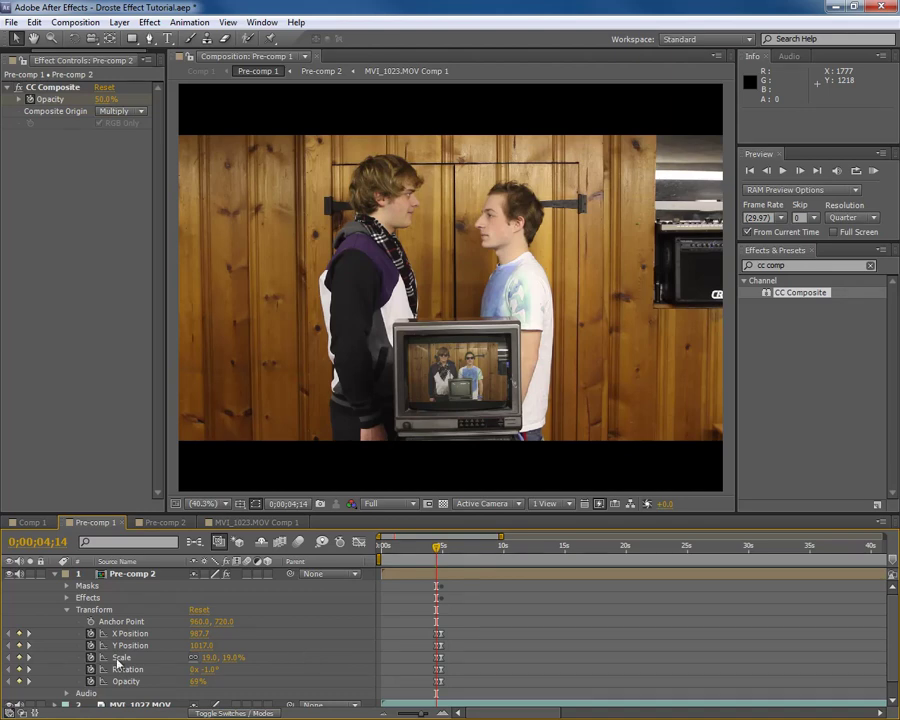
Step: Set Pre-comp 2's Y Position to 720 at the next keyframe
left_click(28, 645)
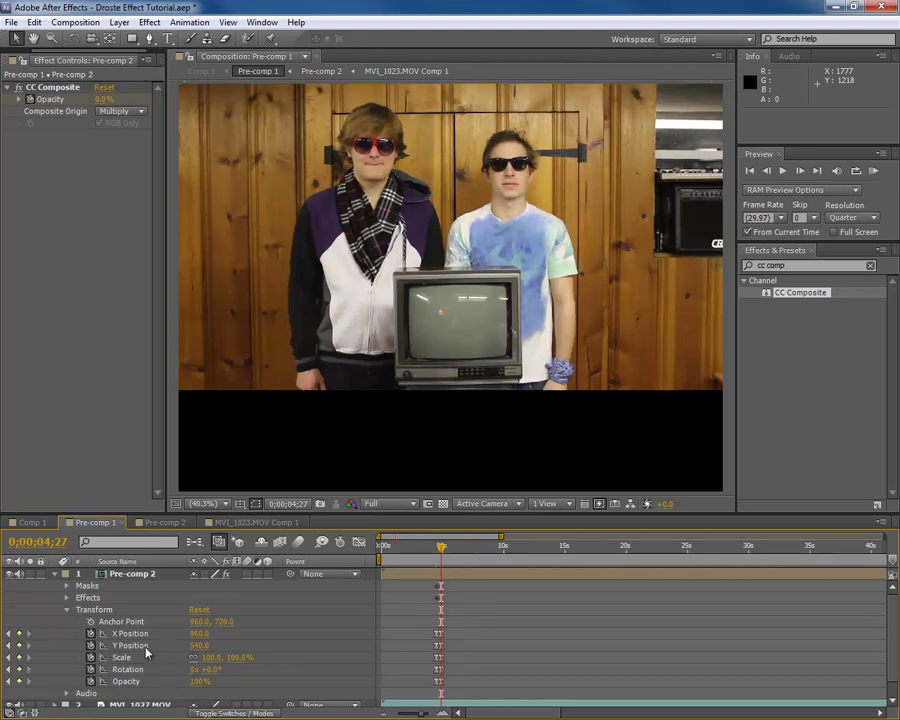
left_click_drag(196, 645, 322, 657)
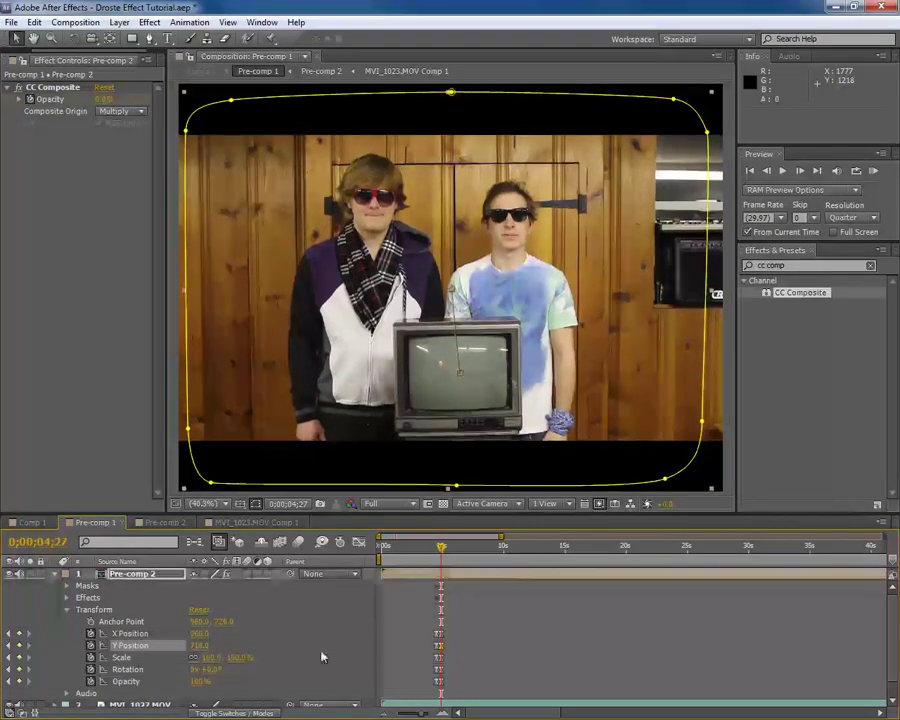
left_click(322, 657)
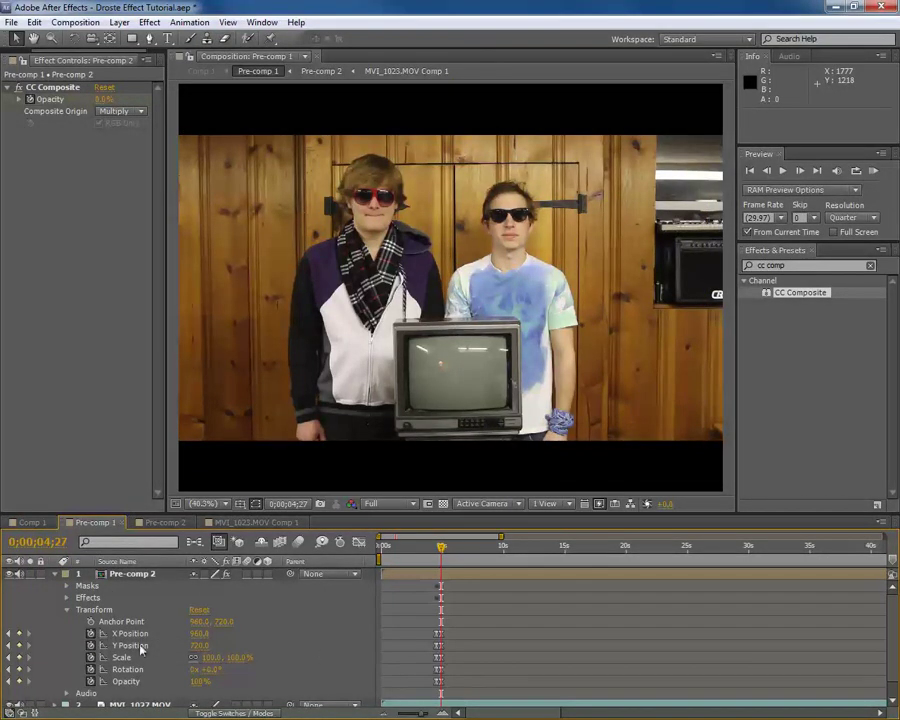
Step: Parent MVI_1027.MOV to the Pre-comp 2 layer with its pick whip
left_click(9, 634)
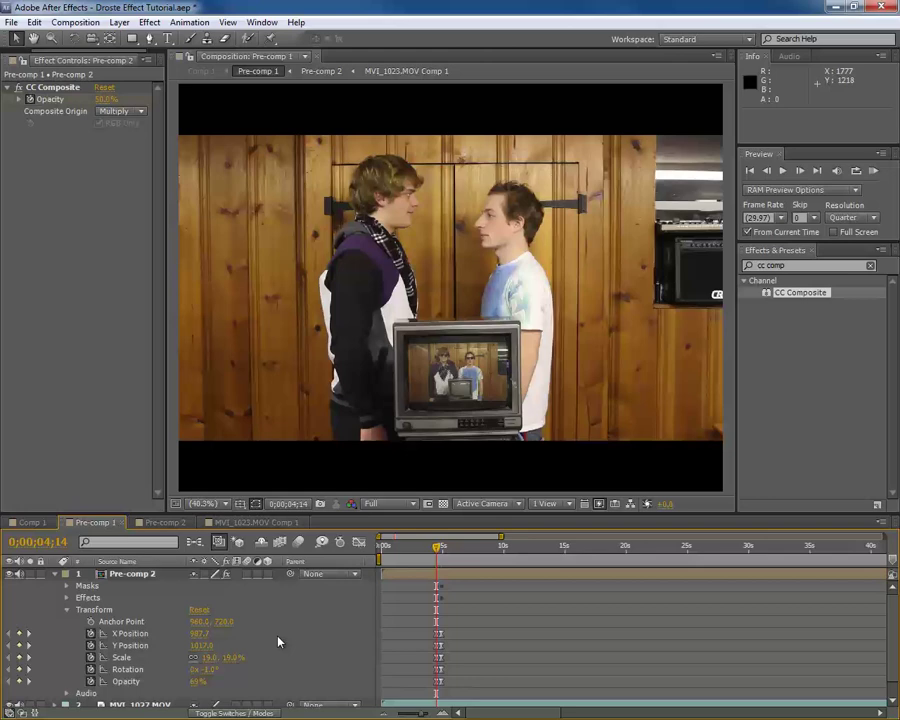
left_click(100, 575)
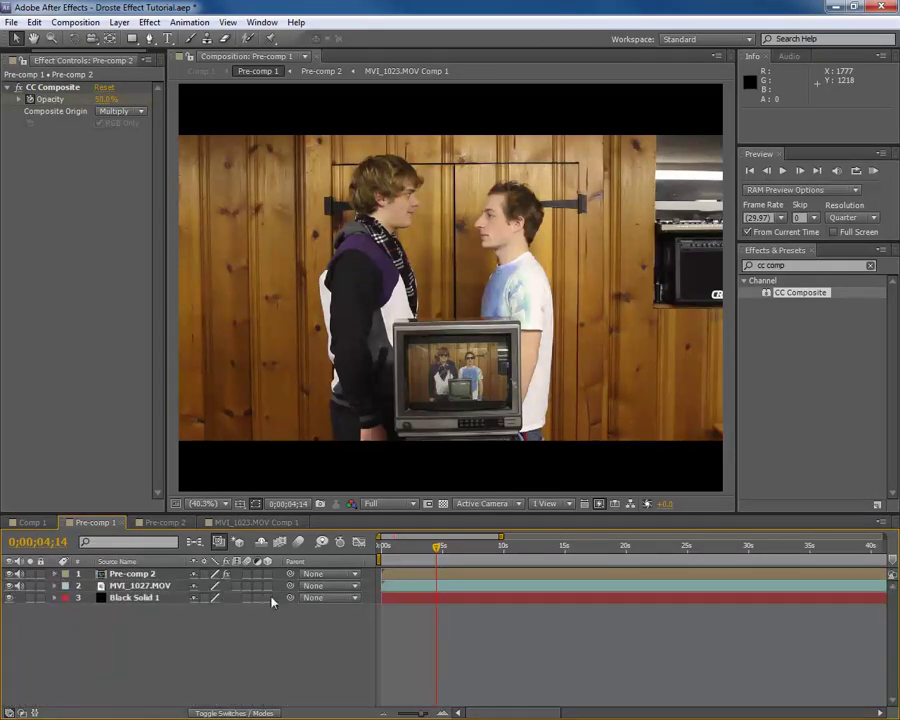
left_click_drag(290, 585, 153, 572)
Step: Scrub forward through the zoom and re-expand Pre-comp 2's keyframes
left_click(438, 556)
left_click_drag(438, 556, 456, 549)
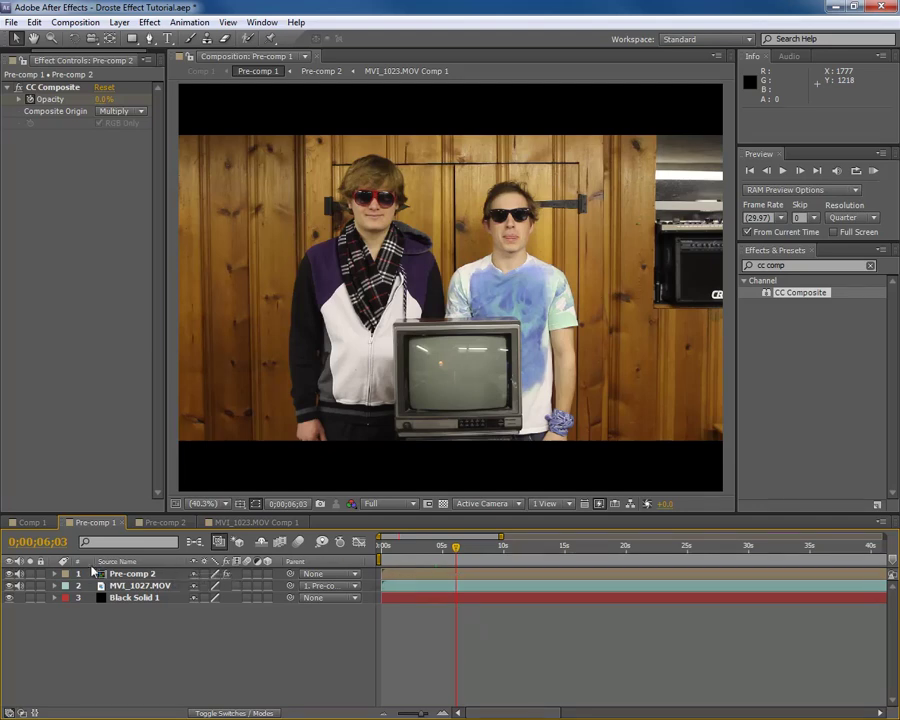
left_click(55, 574)
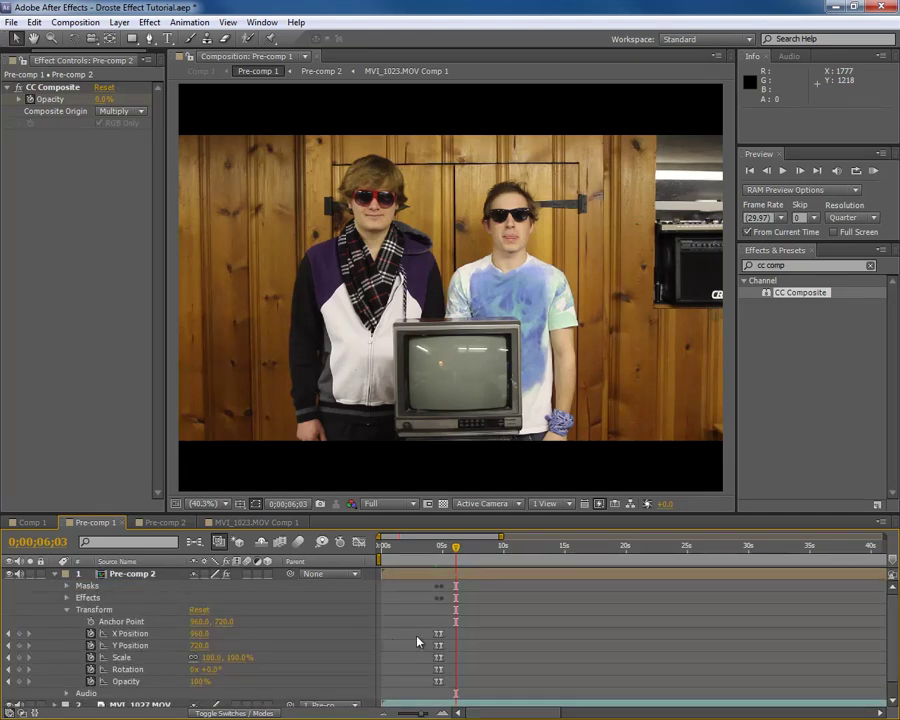
Step: Copy the ten transform keyframes onto MVI_1023.MOV Comp 1's Transform in Pre-comp 2
left_click_drag(435, 656, 446, 683)
key("ctrl+c")
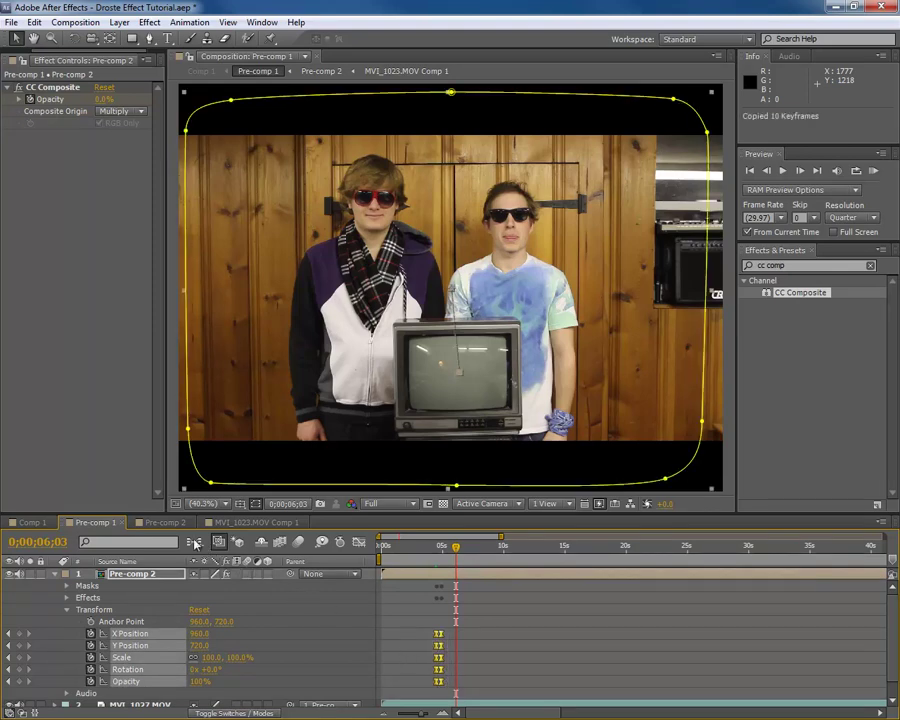
left_click(162, 522)
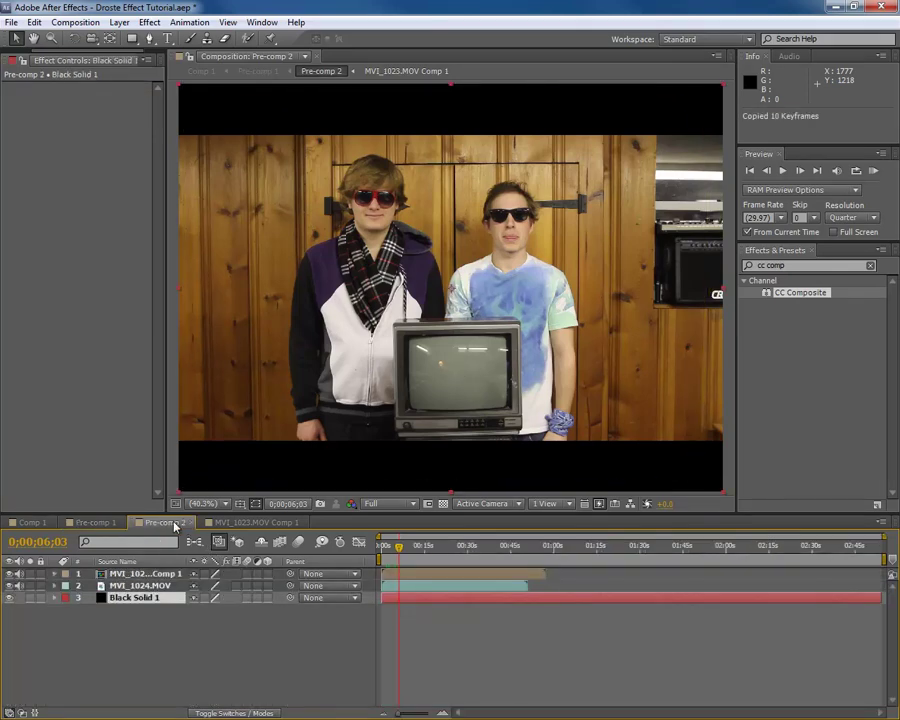
left_click(75, 574)
key("ctrl+v")
left_click(55, 574)
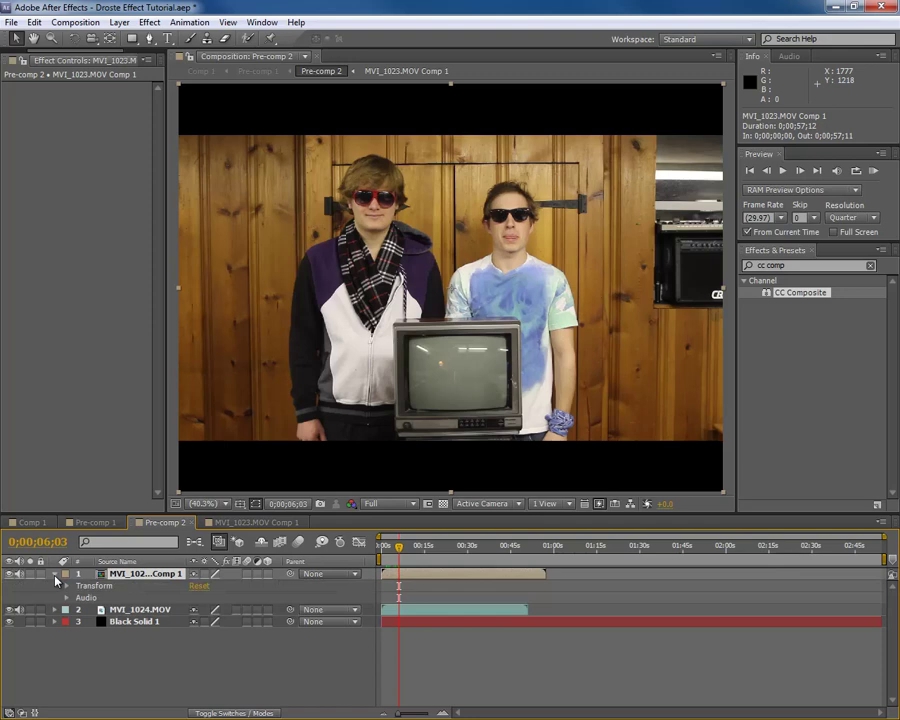
left_click(67, 585)
left_click(90, 586)
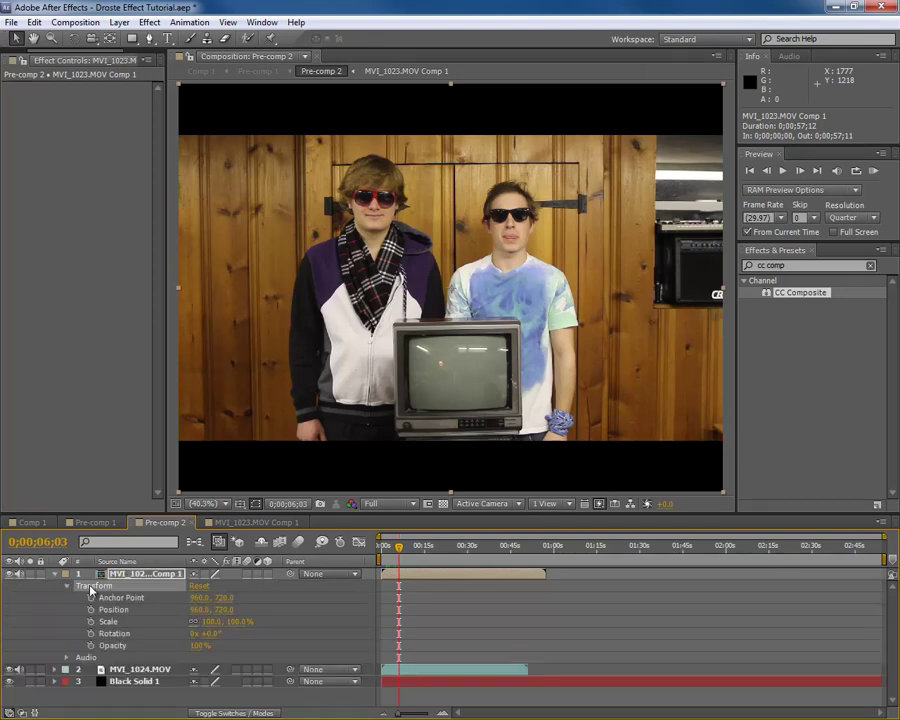
key("ctrl+v")
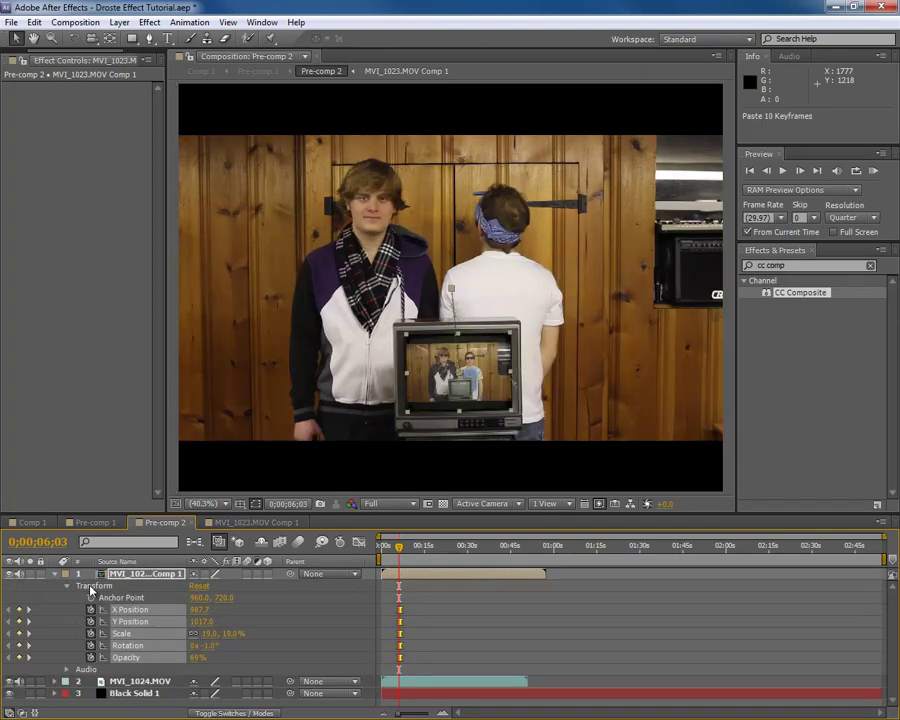
Step: Copy the CC Composite effect from Pre-comp 1 onto MVI_1023.MOV Comp 1
left_click(95, 522)
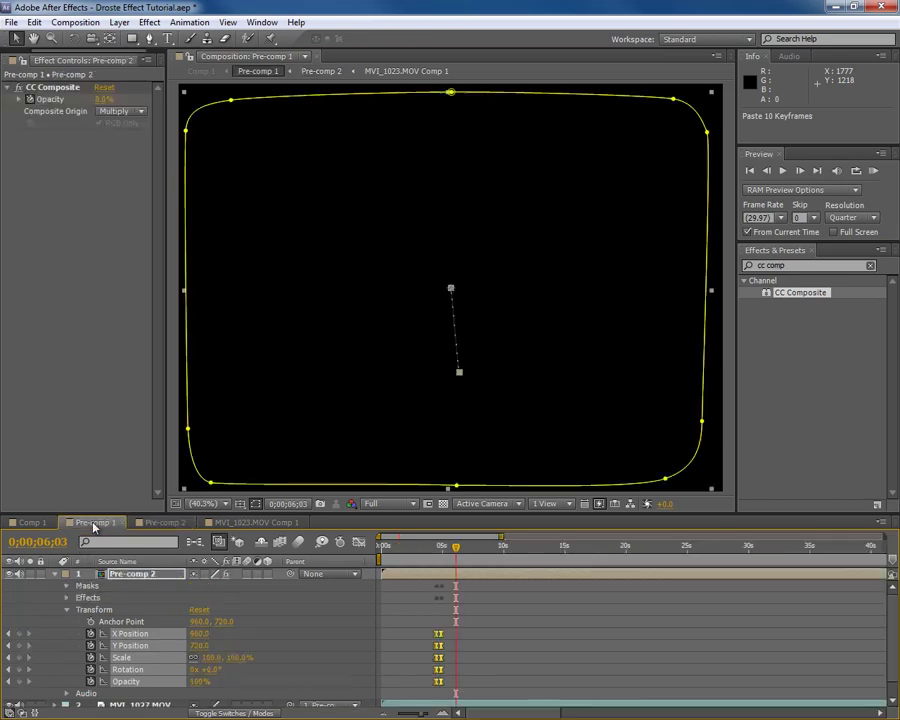
left_click(67, 597)
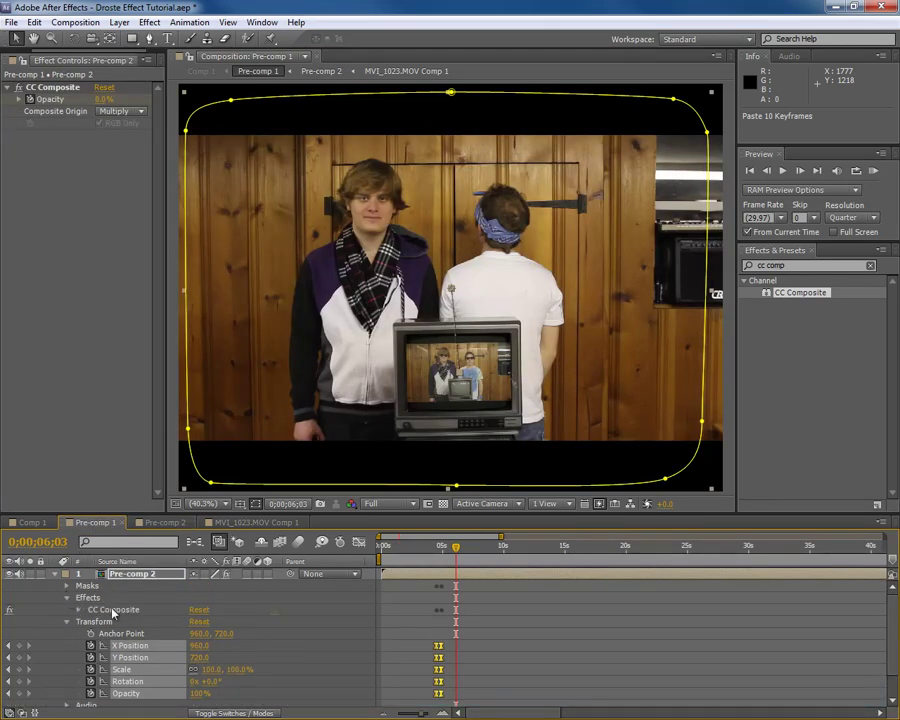
left_click(113, 611)
left_click(160, 522)
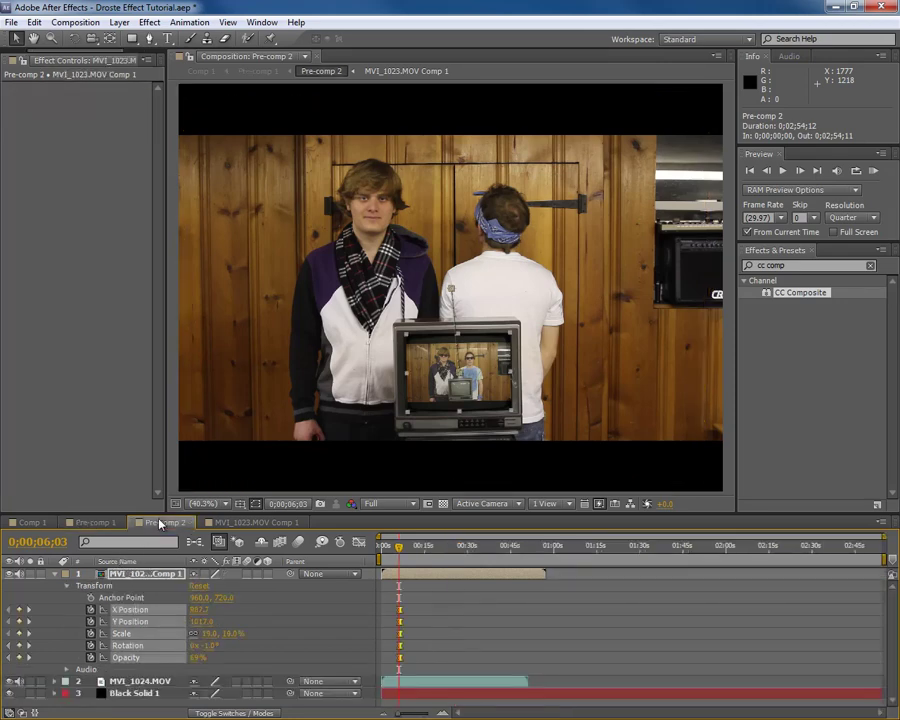
left_click_drag(136, 577, 136, 577)
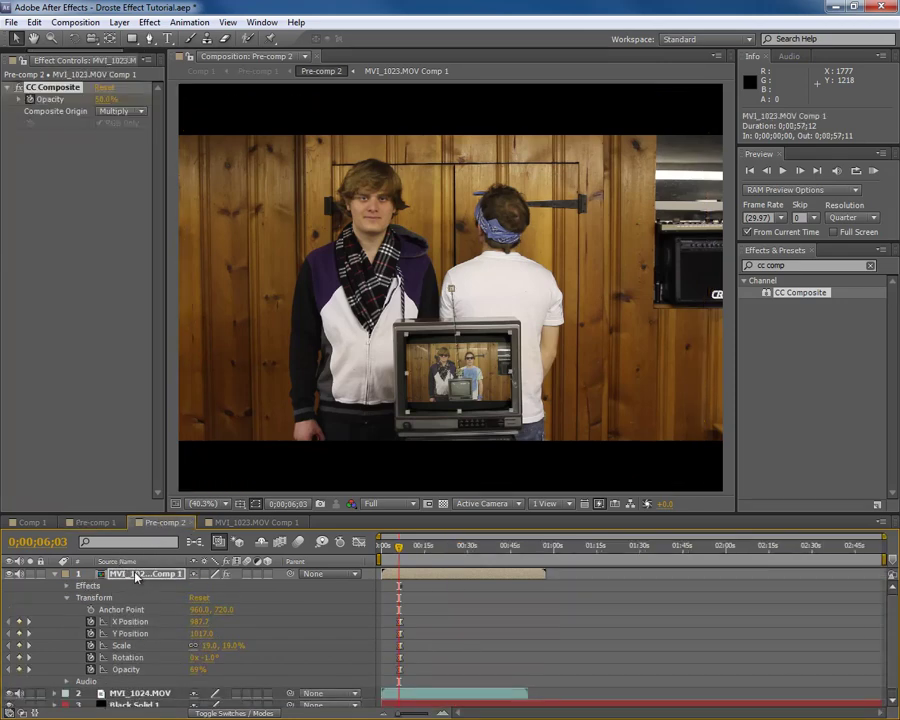
Step: Copy Mask 1 from Pre-comp 1 onto the nested MVI_1023.MOV Comp 1 layer
left_click(104, 523)
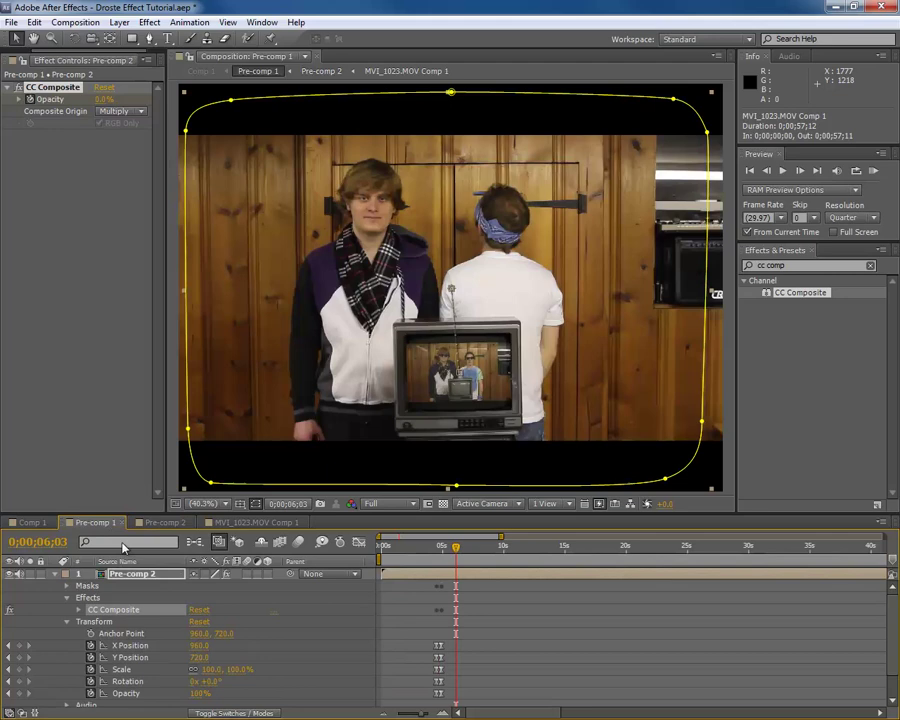
left_click(67, 585)
left_click(111, 597)
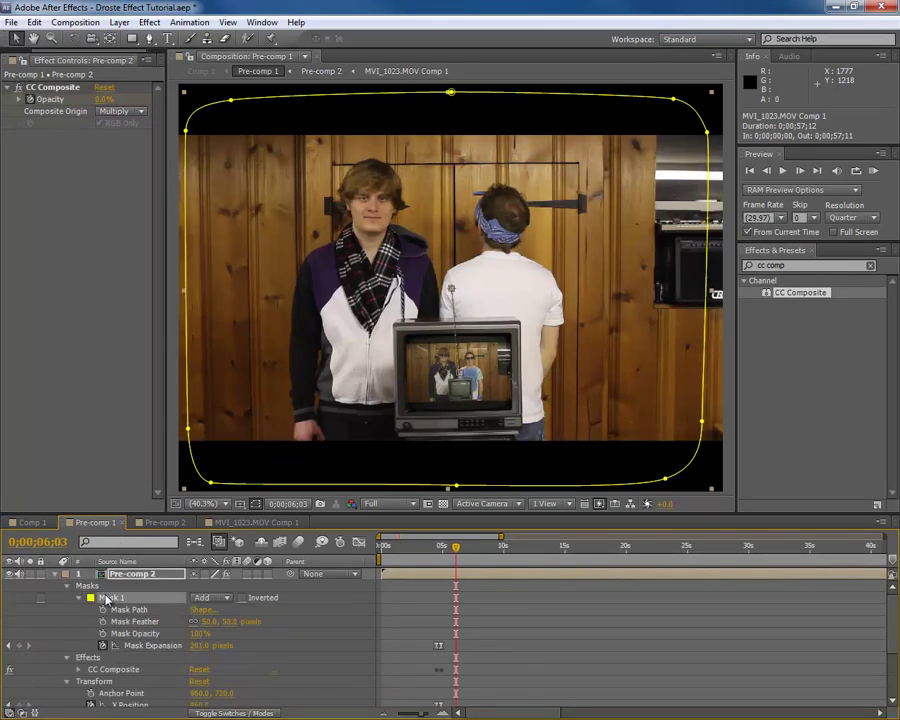
left_click(163, 522)
left_click(132, 575)
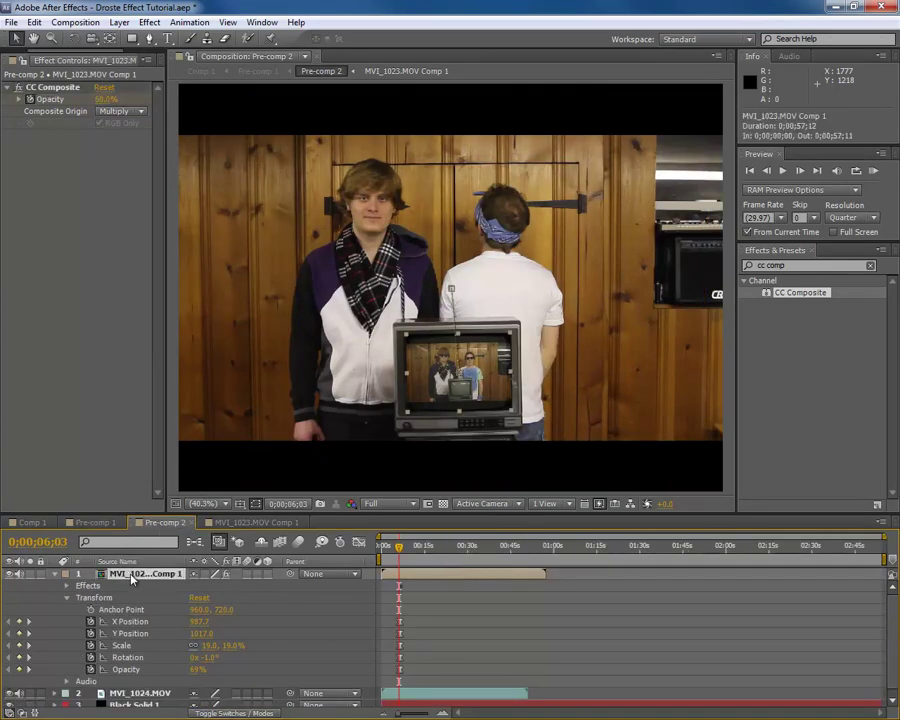
key("ctrl+v")
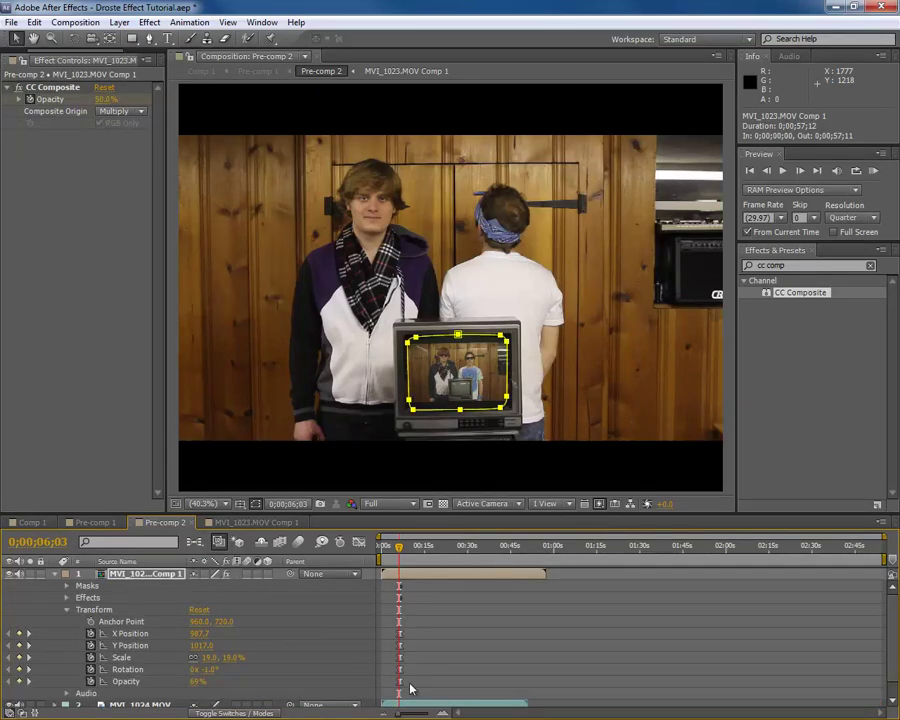
Step: Parent MVI_1024.MOV to MVI_1023.MOV Comp 1 and check the zoom's end
left_click_drag(401, 713, 420, 716)
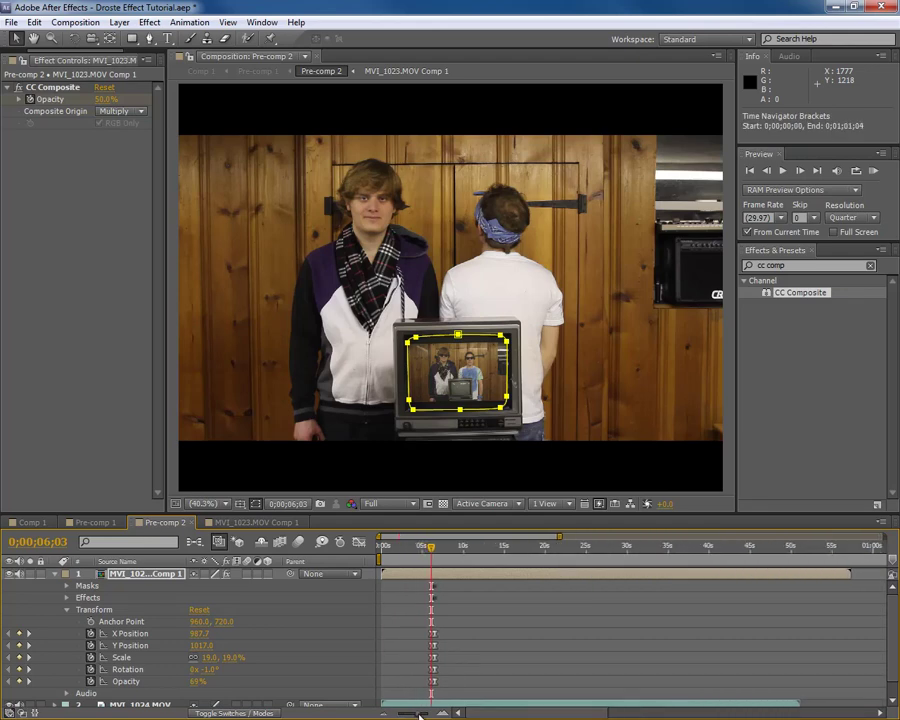
scroll(350, 677, "down", 1)
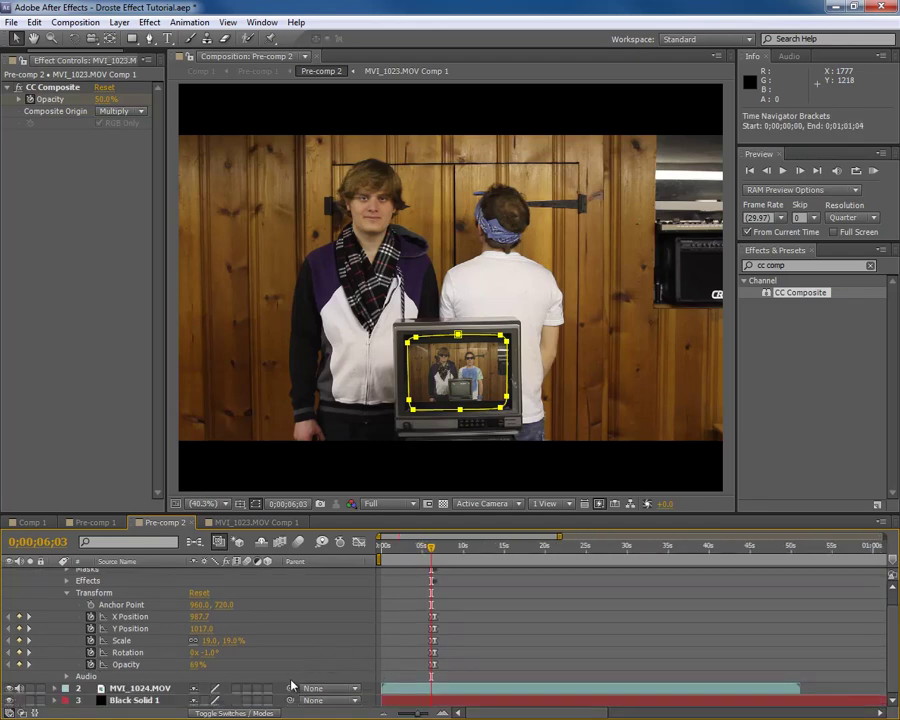
left_click_drag(292, 687, 133, 573)
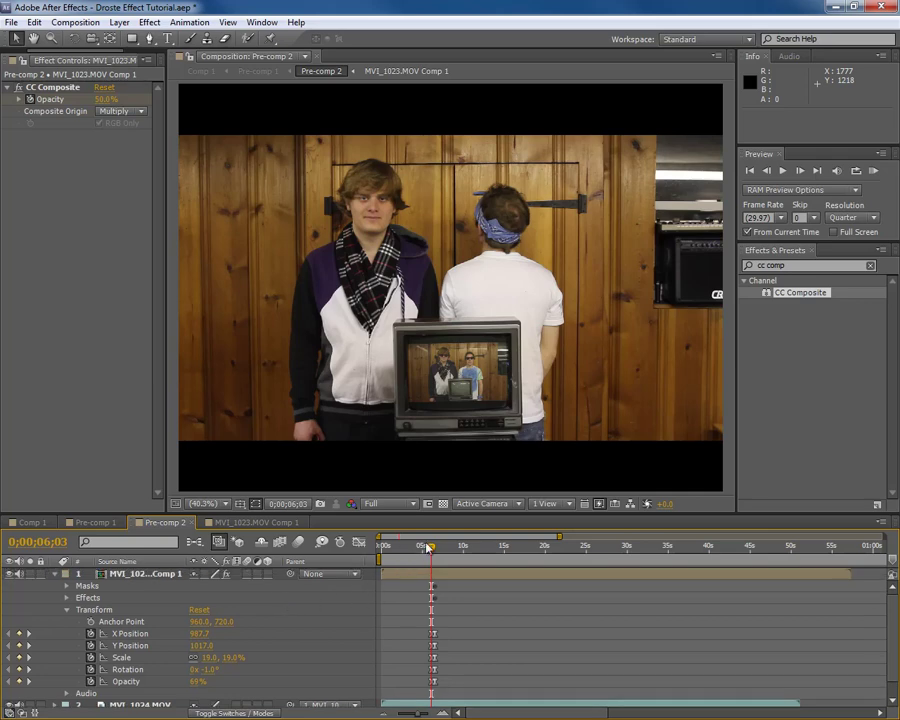
left_click_drag(430, 547, 449, 553)
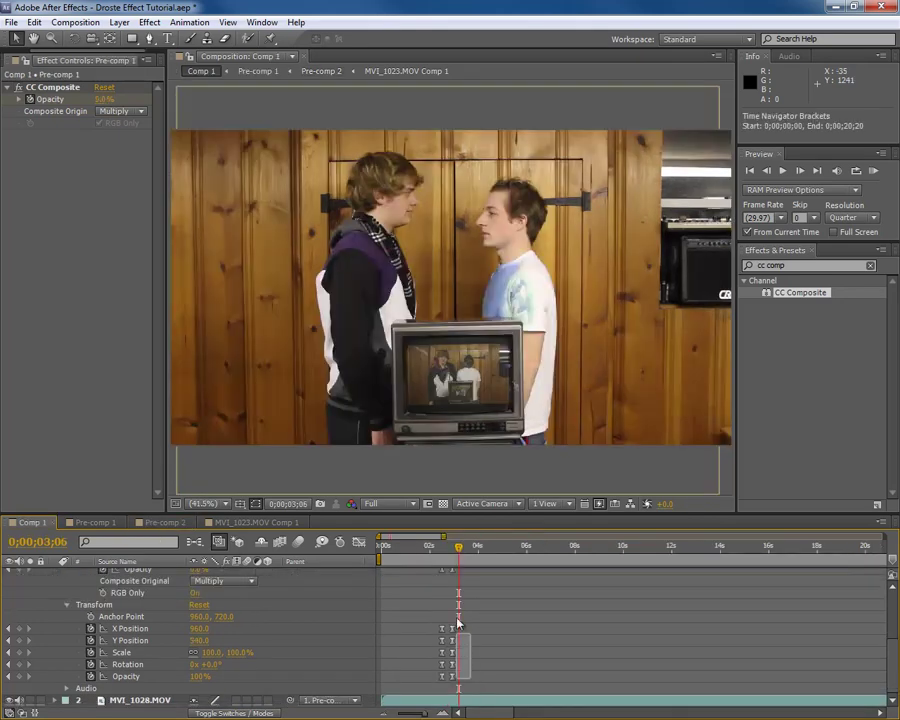
Step: Deselect the keyframes and park the time indicator at the two-second keyframe
left_click_drag(458, 623, 452, 598)
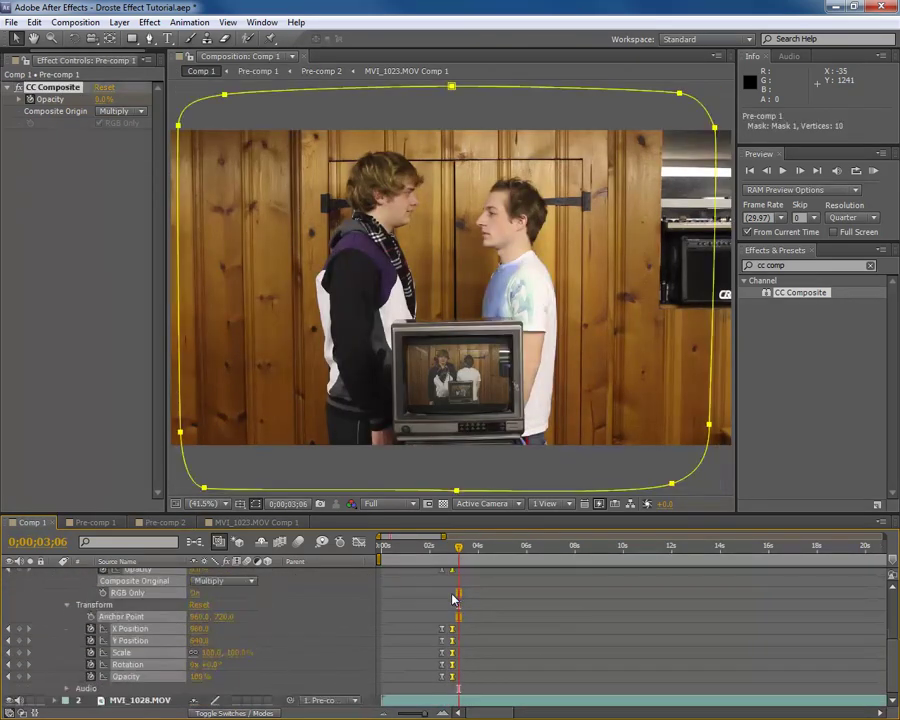
left_click(450, 662)
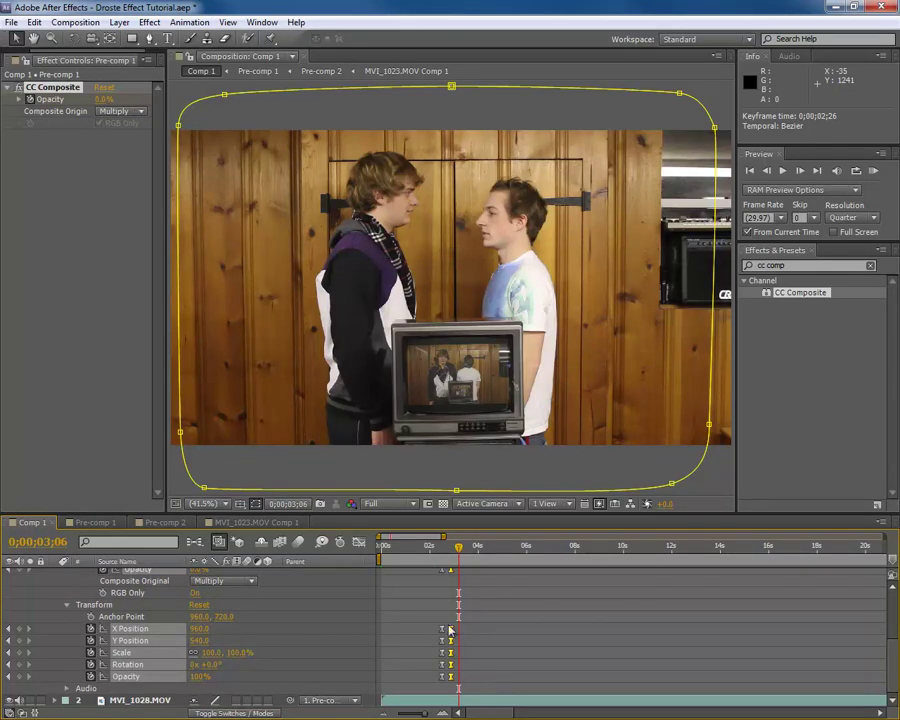
key("k")
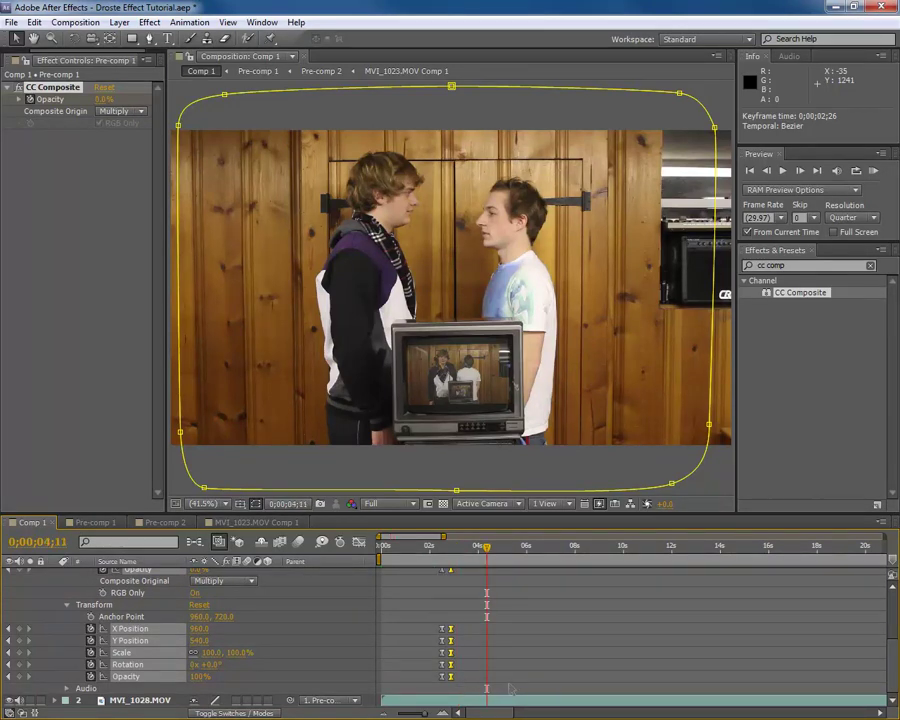
key("j")
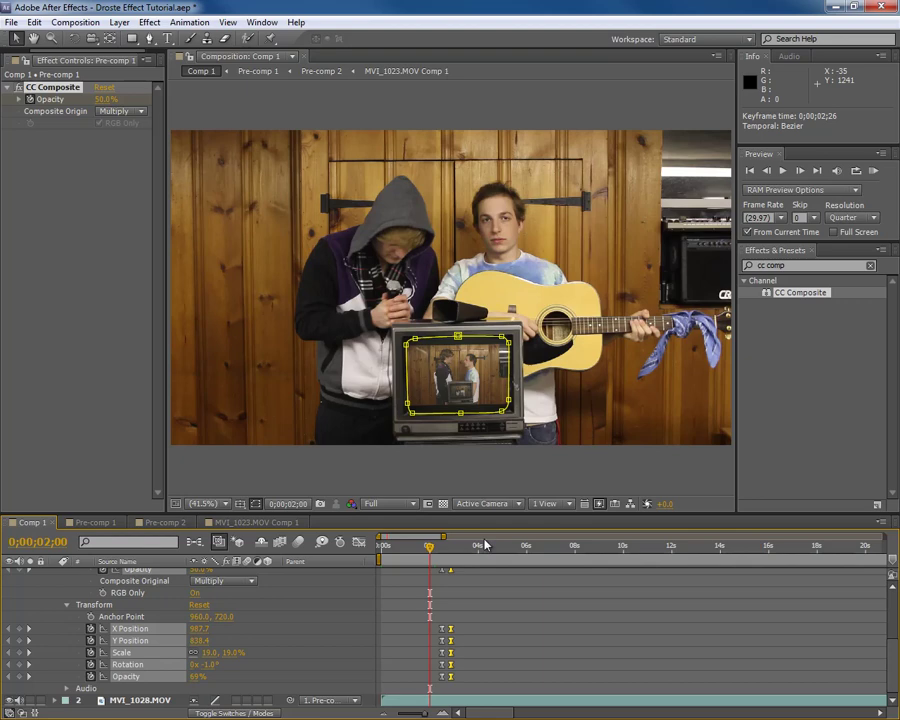
Step: Slide the MVI_1028.MOV layer earlier in Comp 1's timeline
left_click(742, 703)
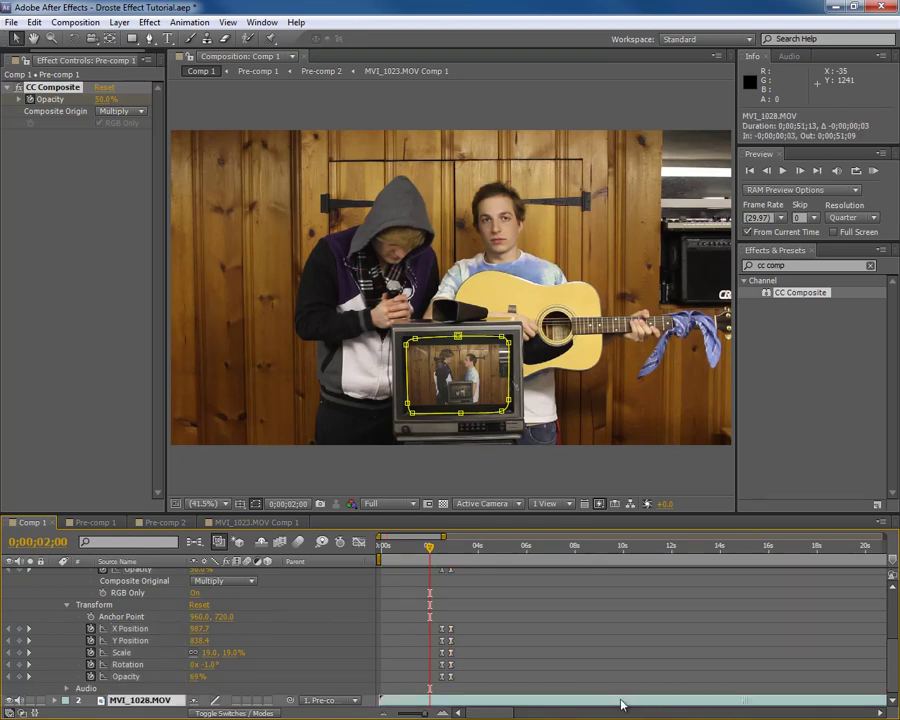
left_click_drag(548, 703, 375, 703)
left_click(414, 716)
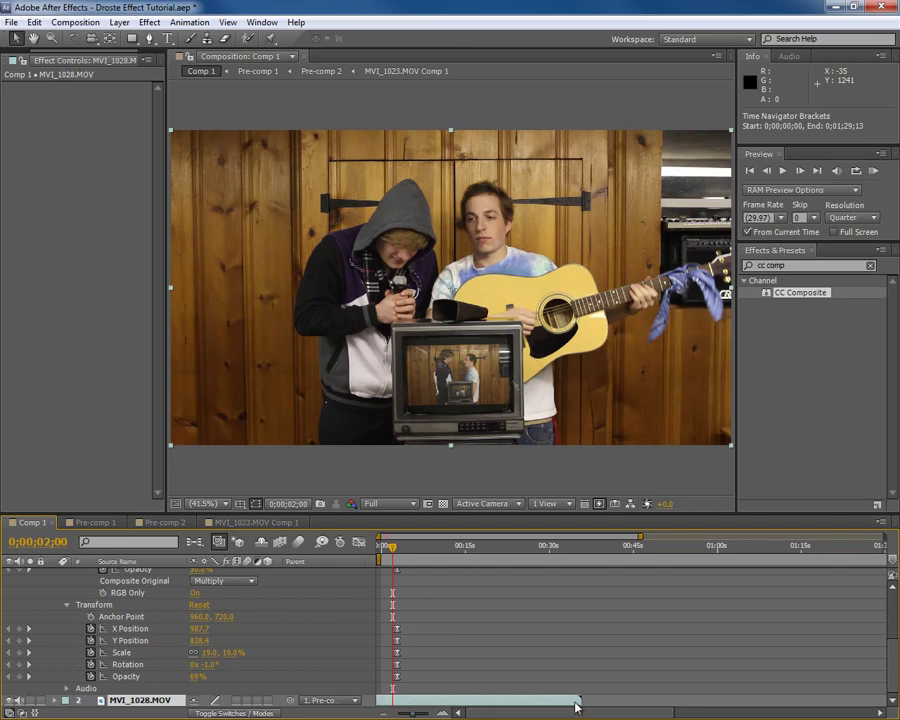
Step: Trim MVI_1028.MOV in Comp 1, MVI_1027.MOV in Pre-comp 1 and MVI_1024.MOV in Pre-comp 2 to short clips
left_click_drag(580, 700, 404, 700)
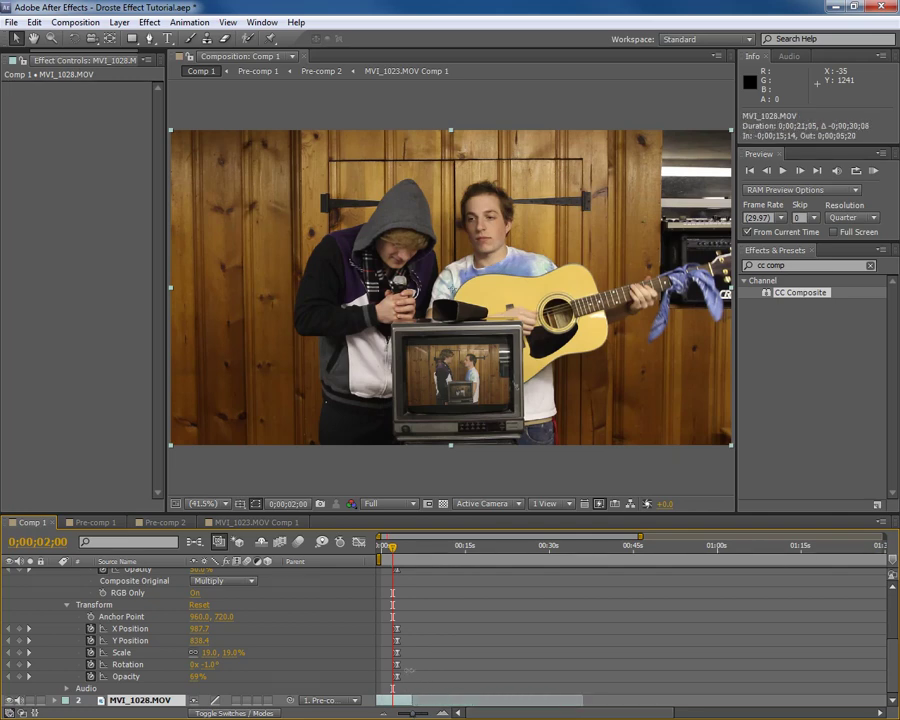
left_click(90, 522)
scroll(660, 689, "down", 3)
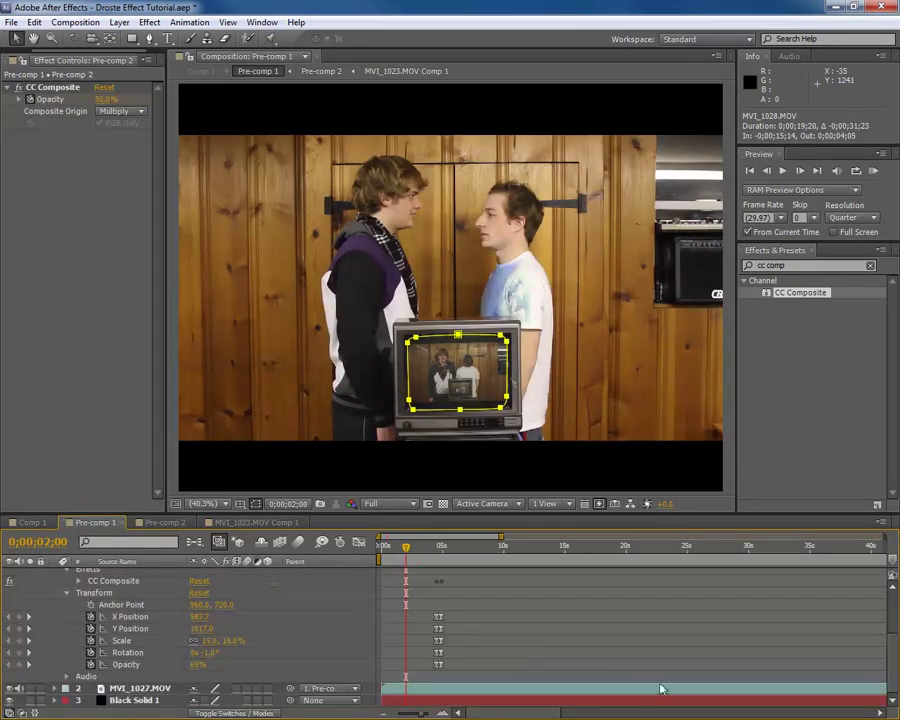
left_click(412, 712)
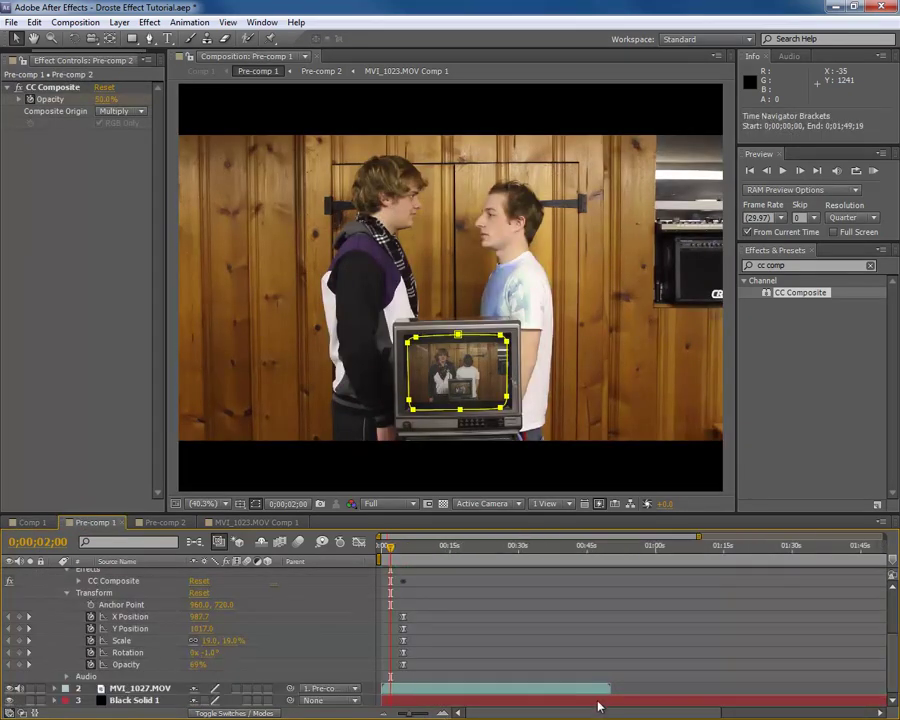
key("ctrl+Down")
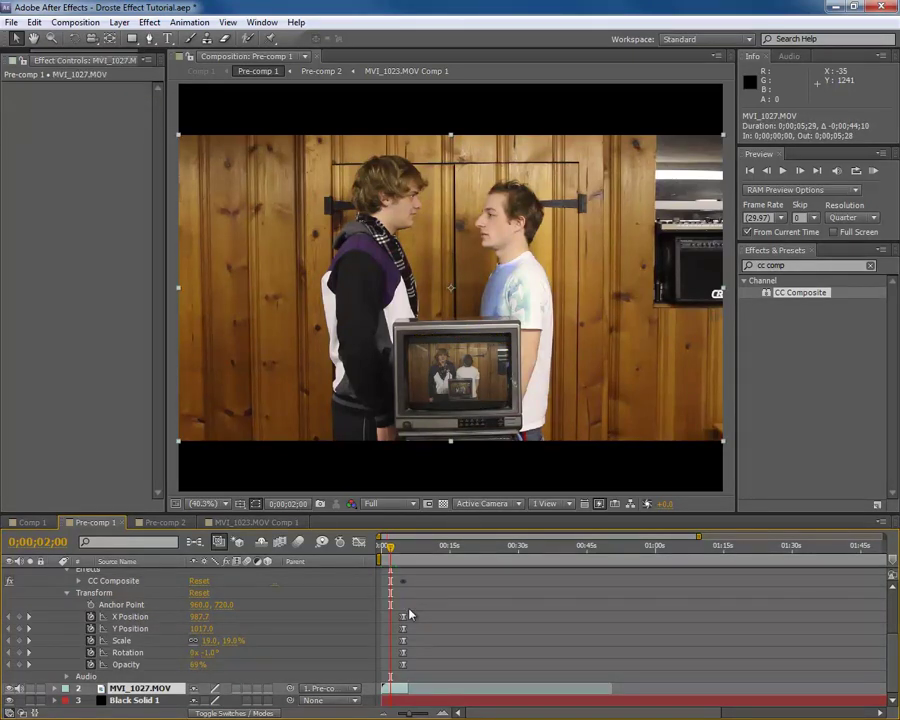
left_click(168, 522)
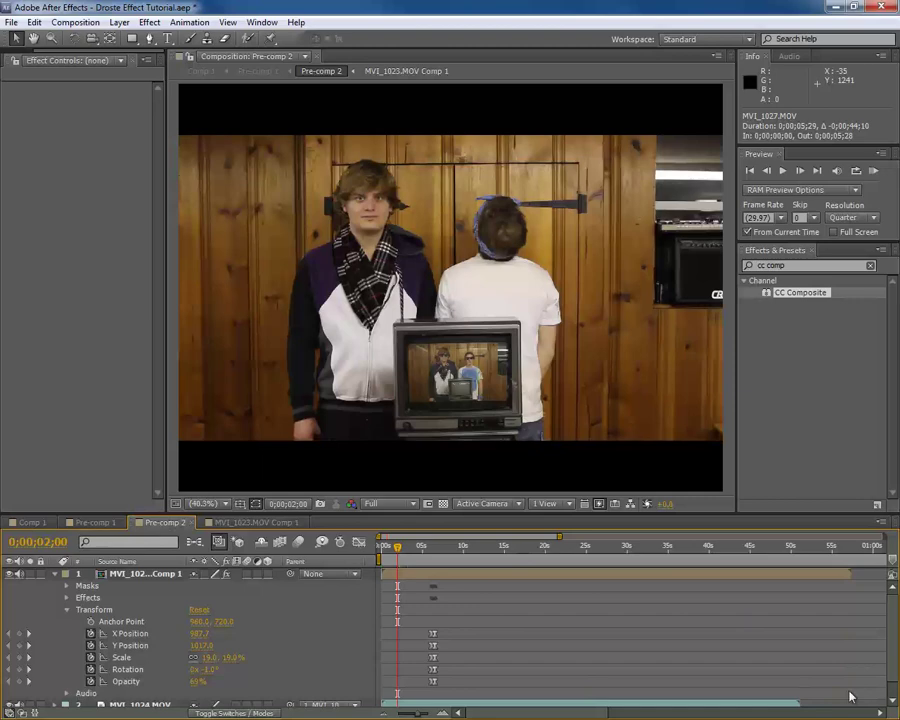
key("ctrl+Down")
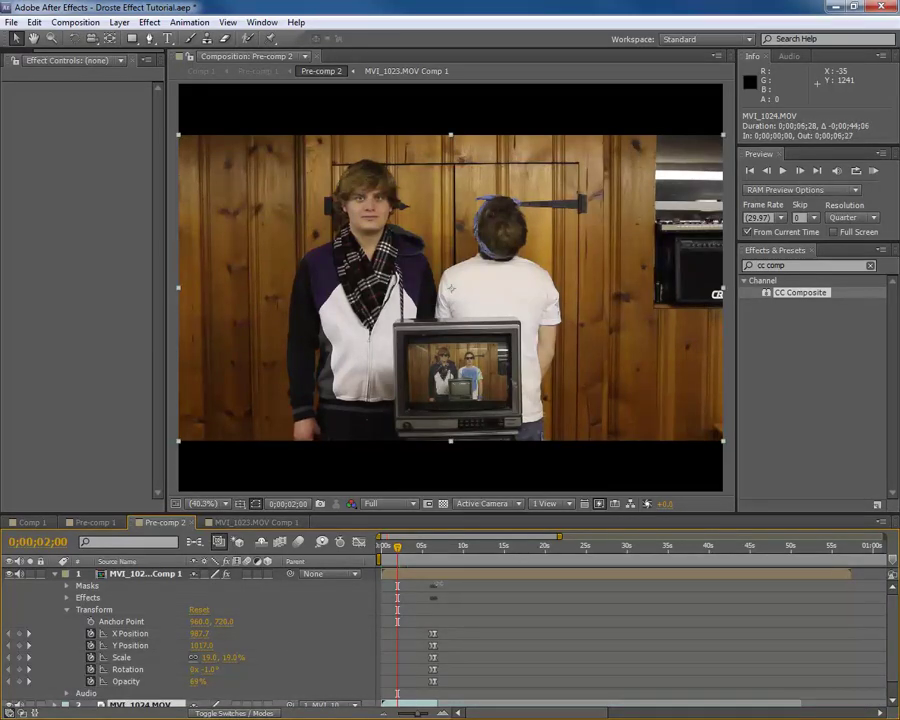
left_click(256, 522)
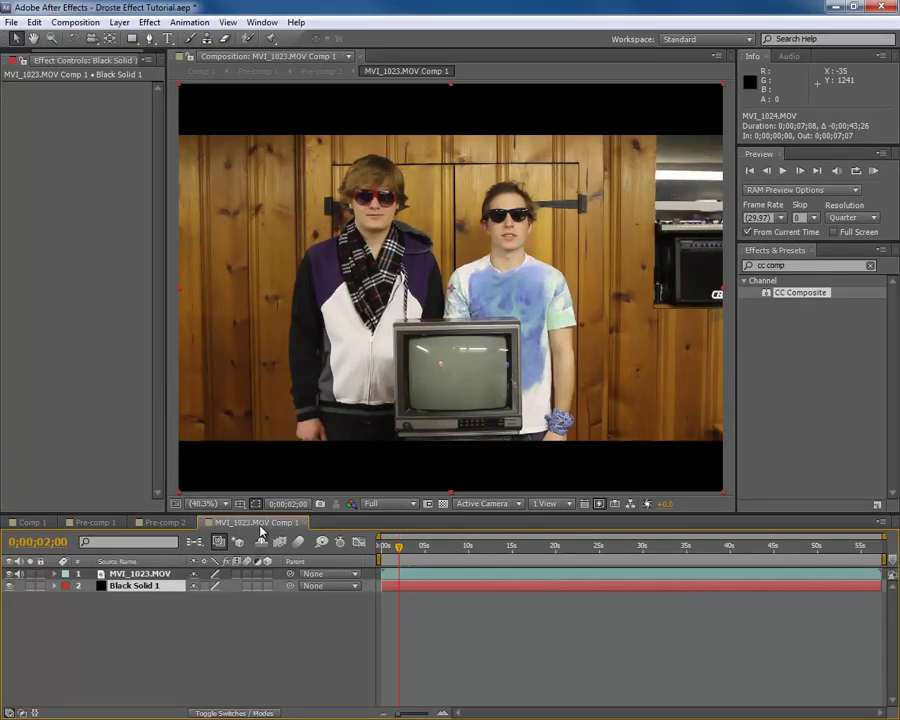
Step: Collapse the expanded layer properties in Comp 1 and Pre-comp 1
left_click(38, 522)
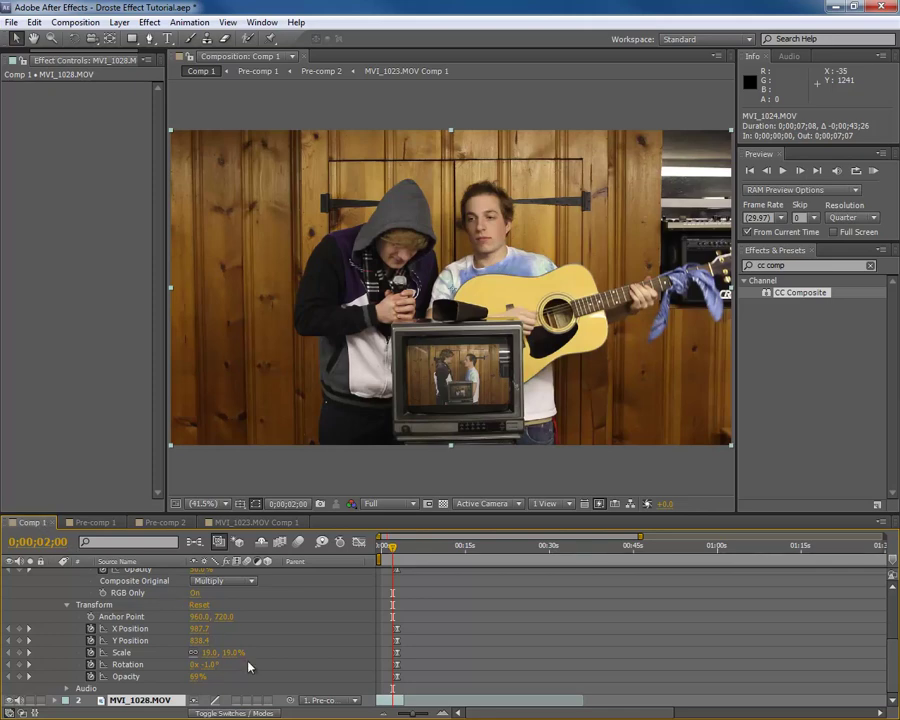
scroll(193, 629, "up", 5)
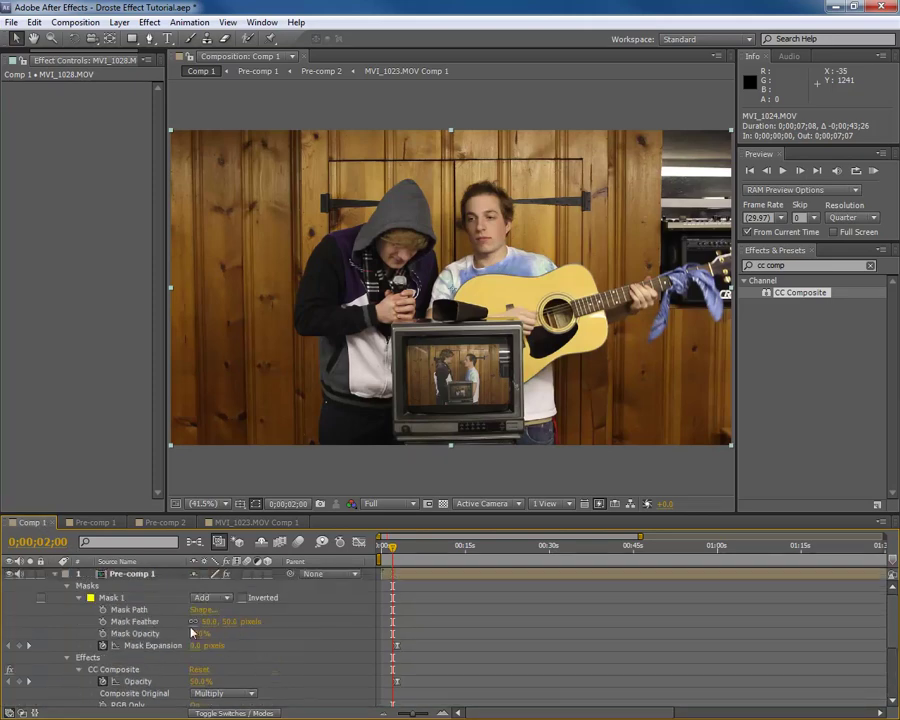
left_click(55, 574)
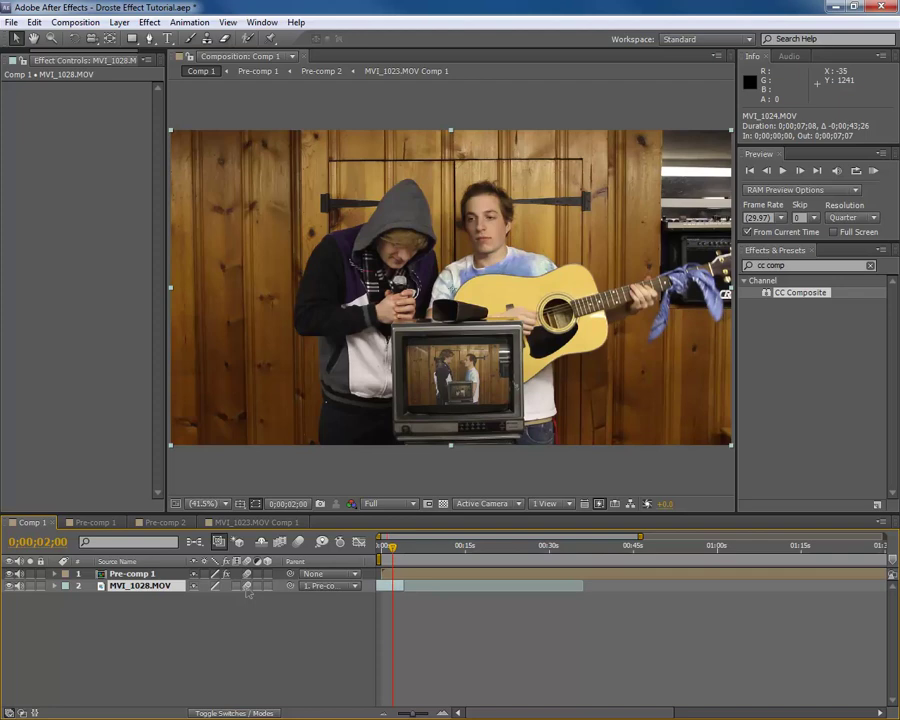
left_click(95, 522)
scroll(79, 563, "up", 5)
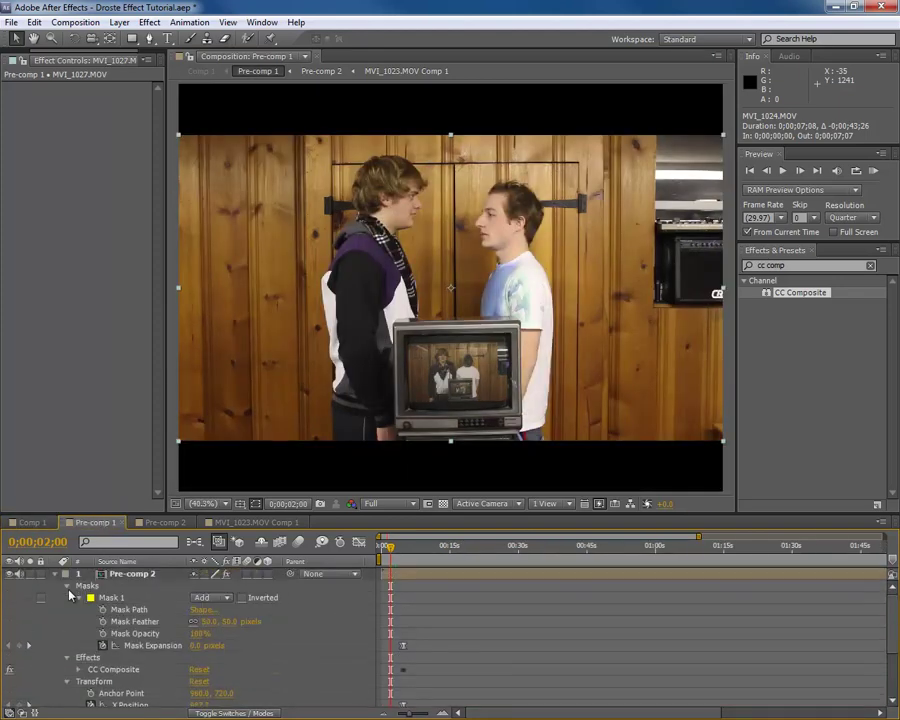
left_click(55, 574)
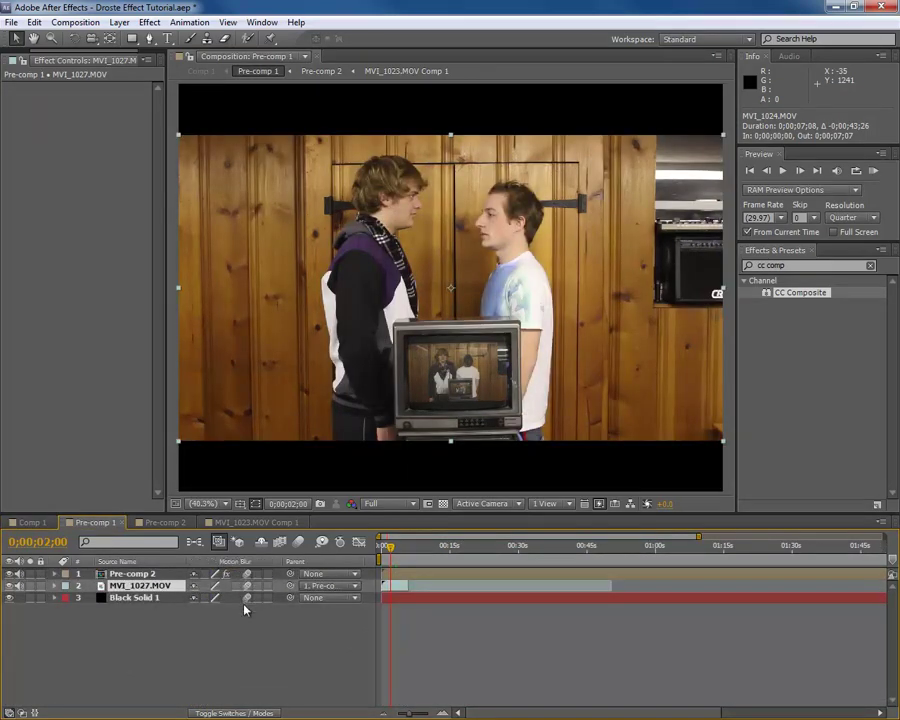
Step: Enable motion blur on all three Pre-comp 2 layers, then return to Comp 1
left_click(163, 522)
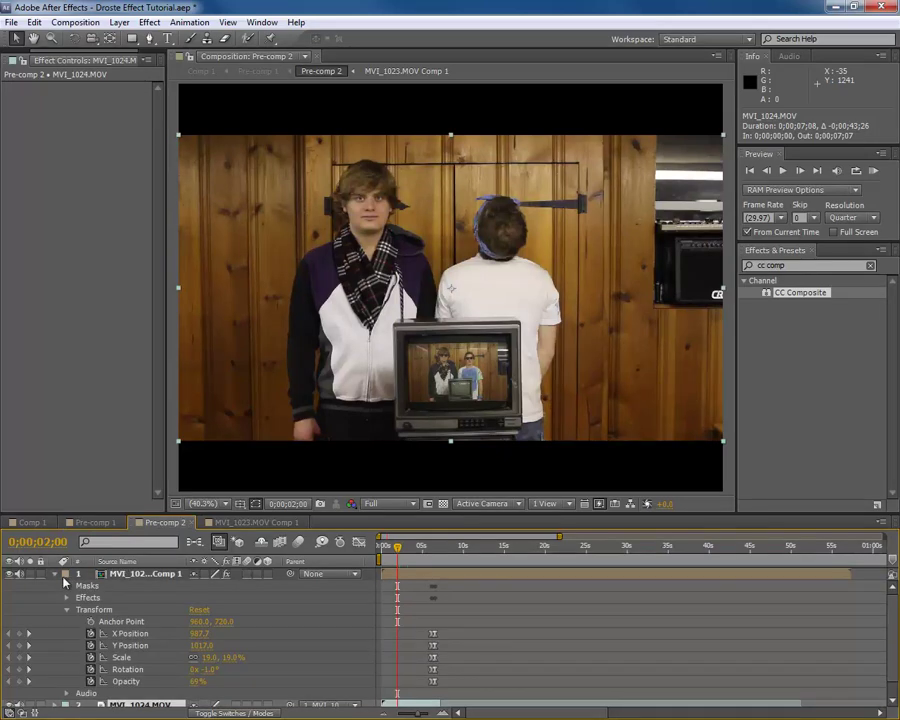
left_click(55, 574)
left_click_drag(244, 577, 245, 601)
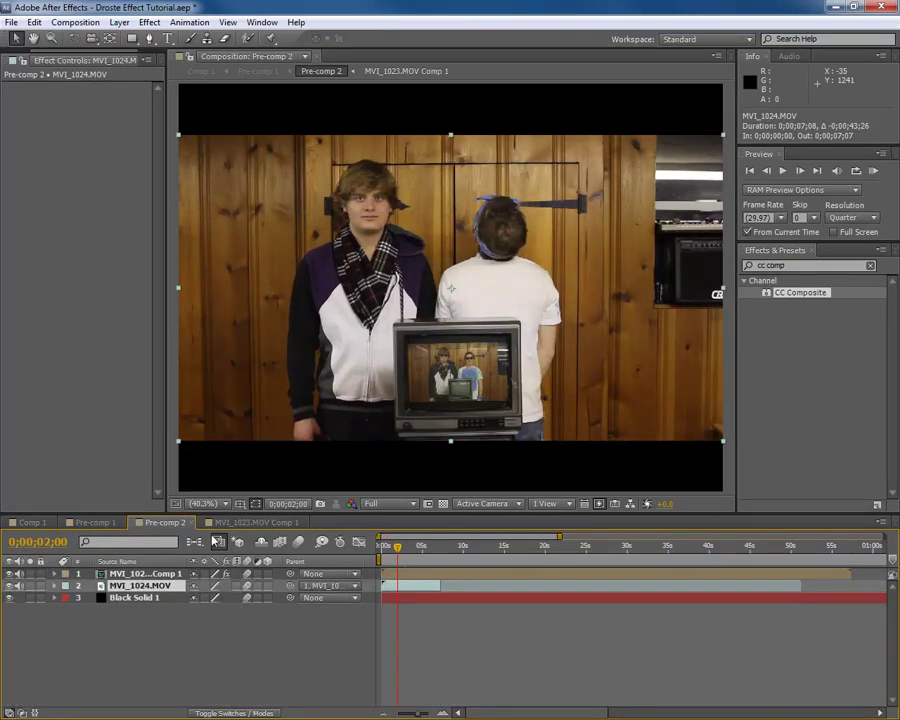
left_click(245, 522)
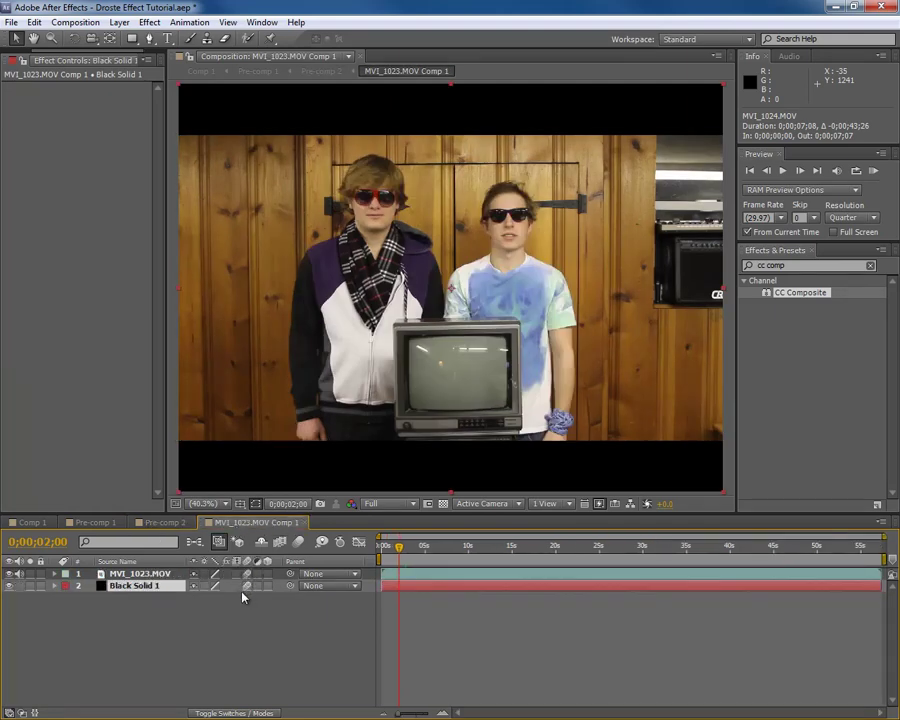
left_click(38, 523)
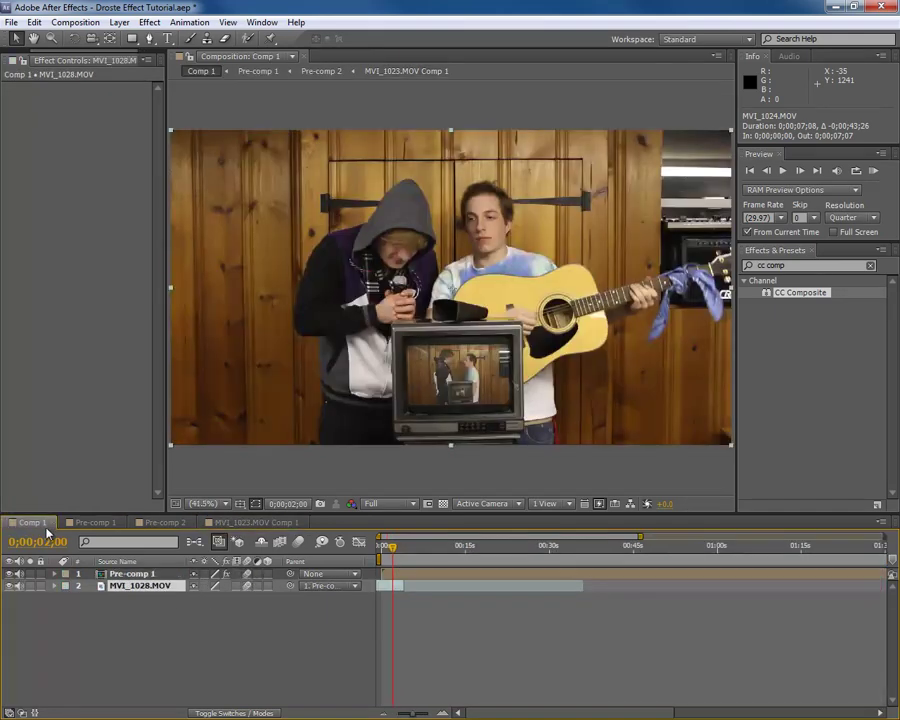